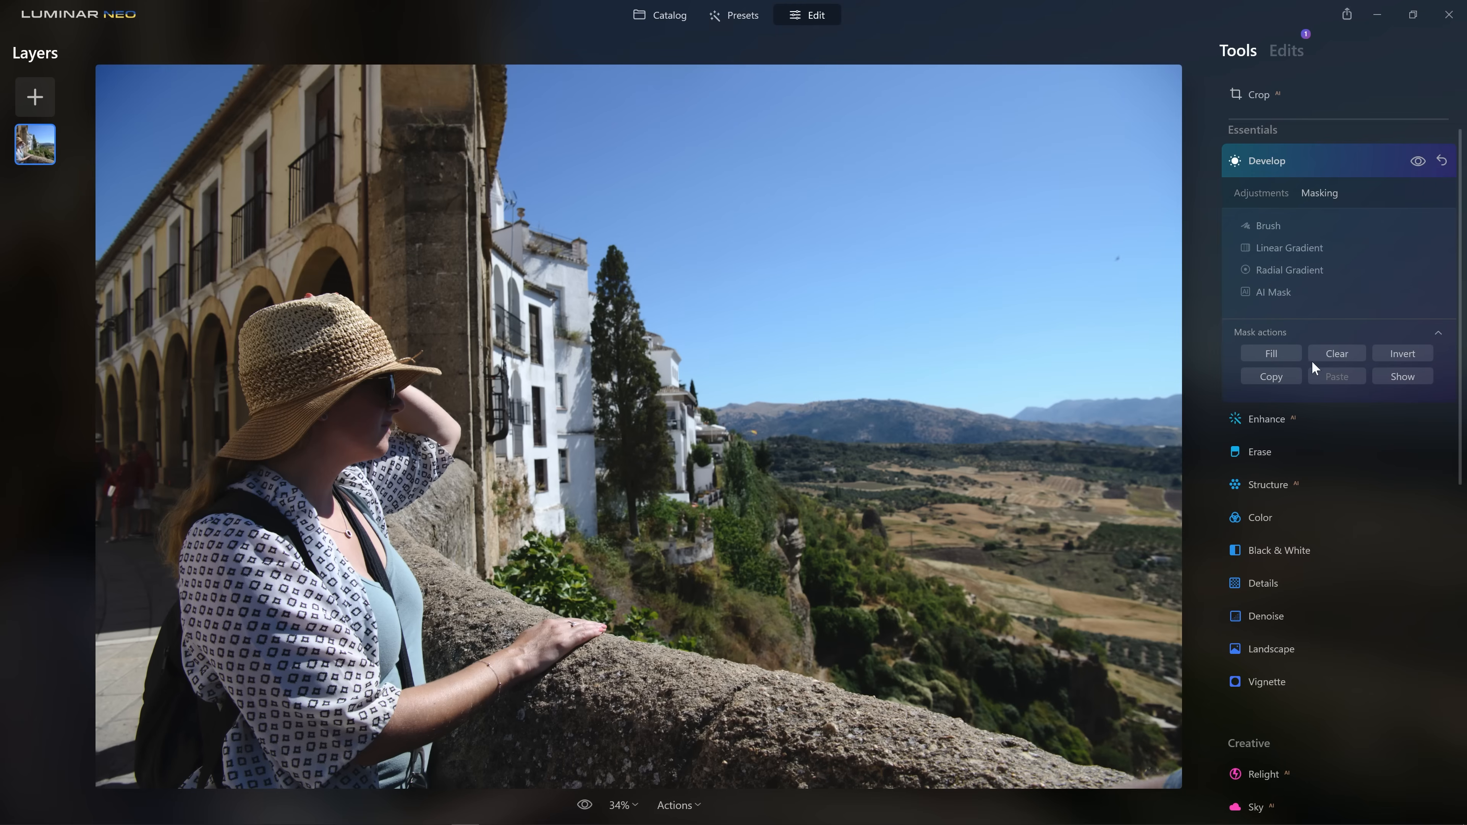
# Step: Limit the Develop adjustment to the woman with the AI Human mask
pyautogui.click(1296, 292)
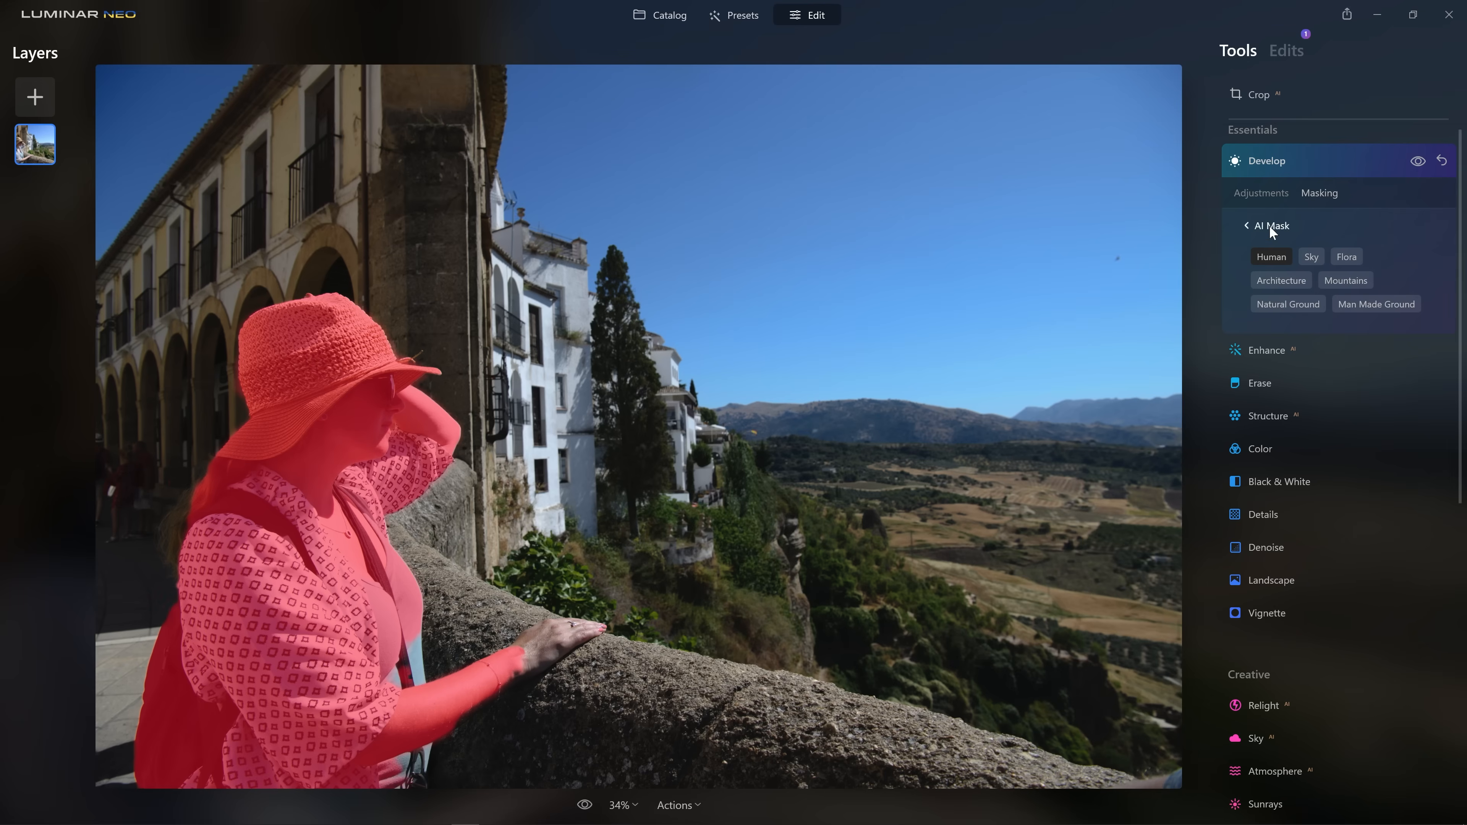
pyautogui.click(1280, 224)
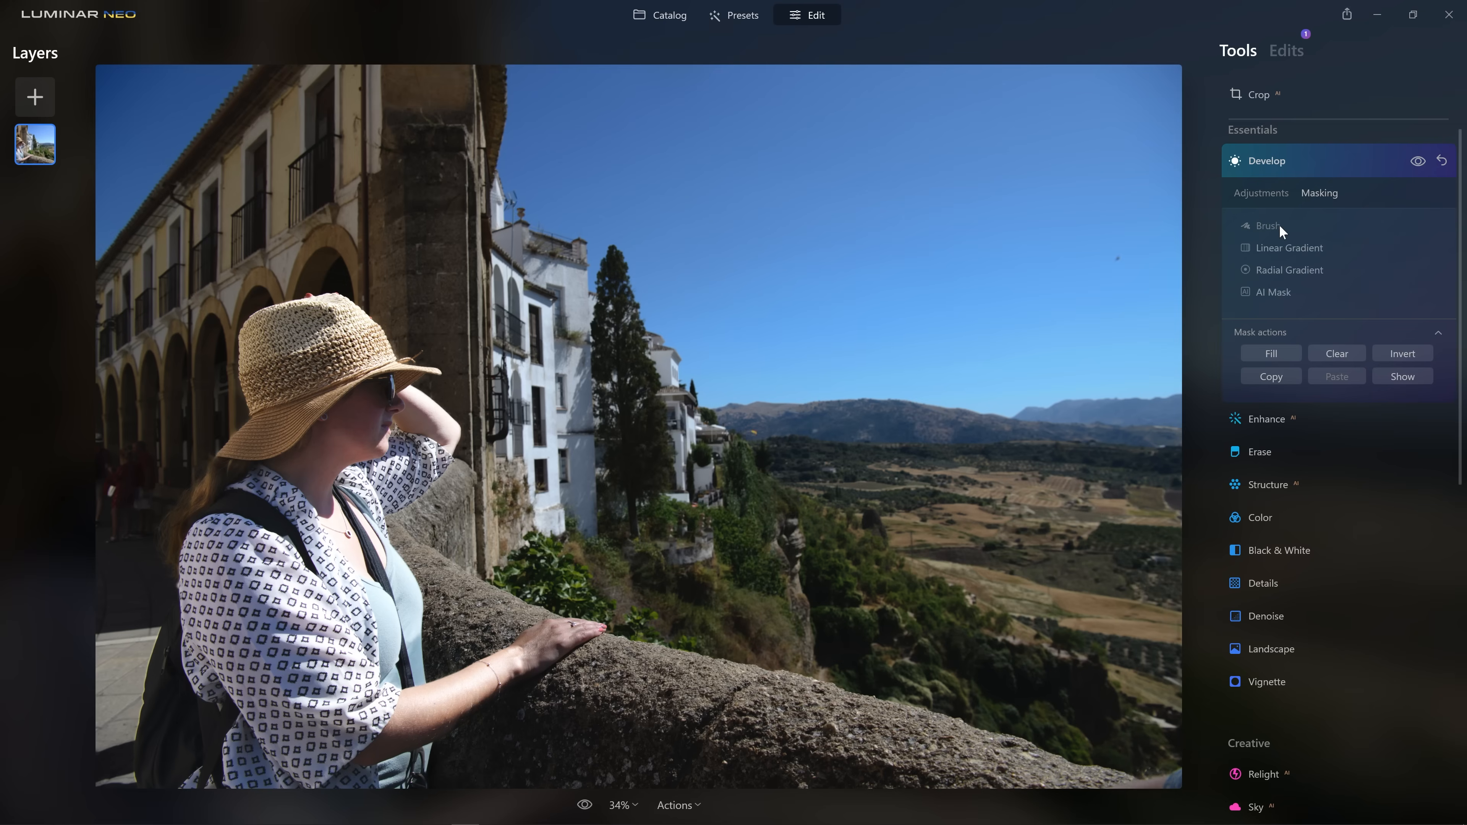
# Step: Paint the woman's hand and lower torso into the Develop mask with a soft brush at strength 44
pyautogui.click(1279, 225)
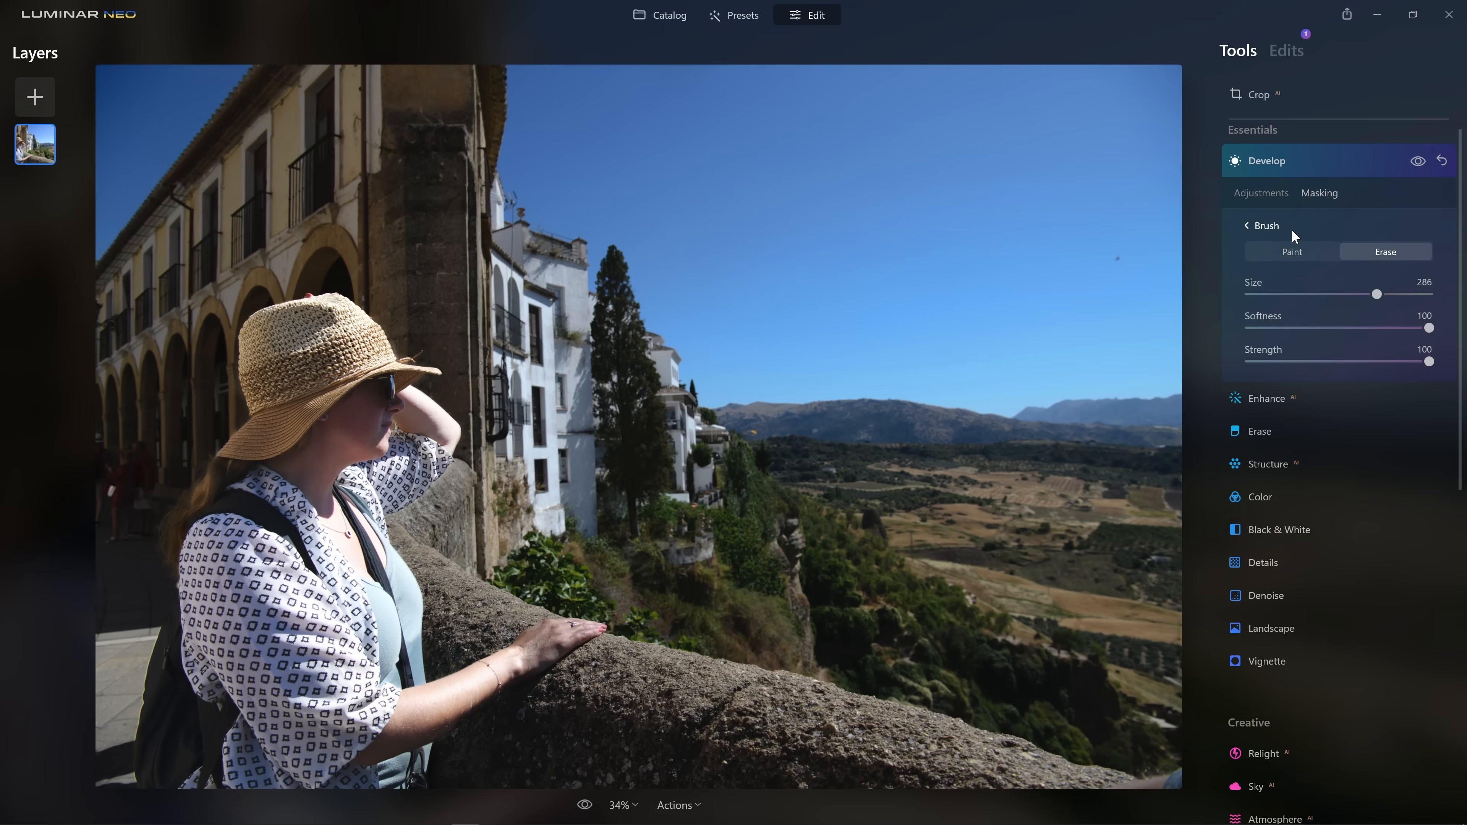
pyautogui.click(1307, 257)
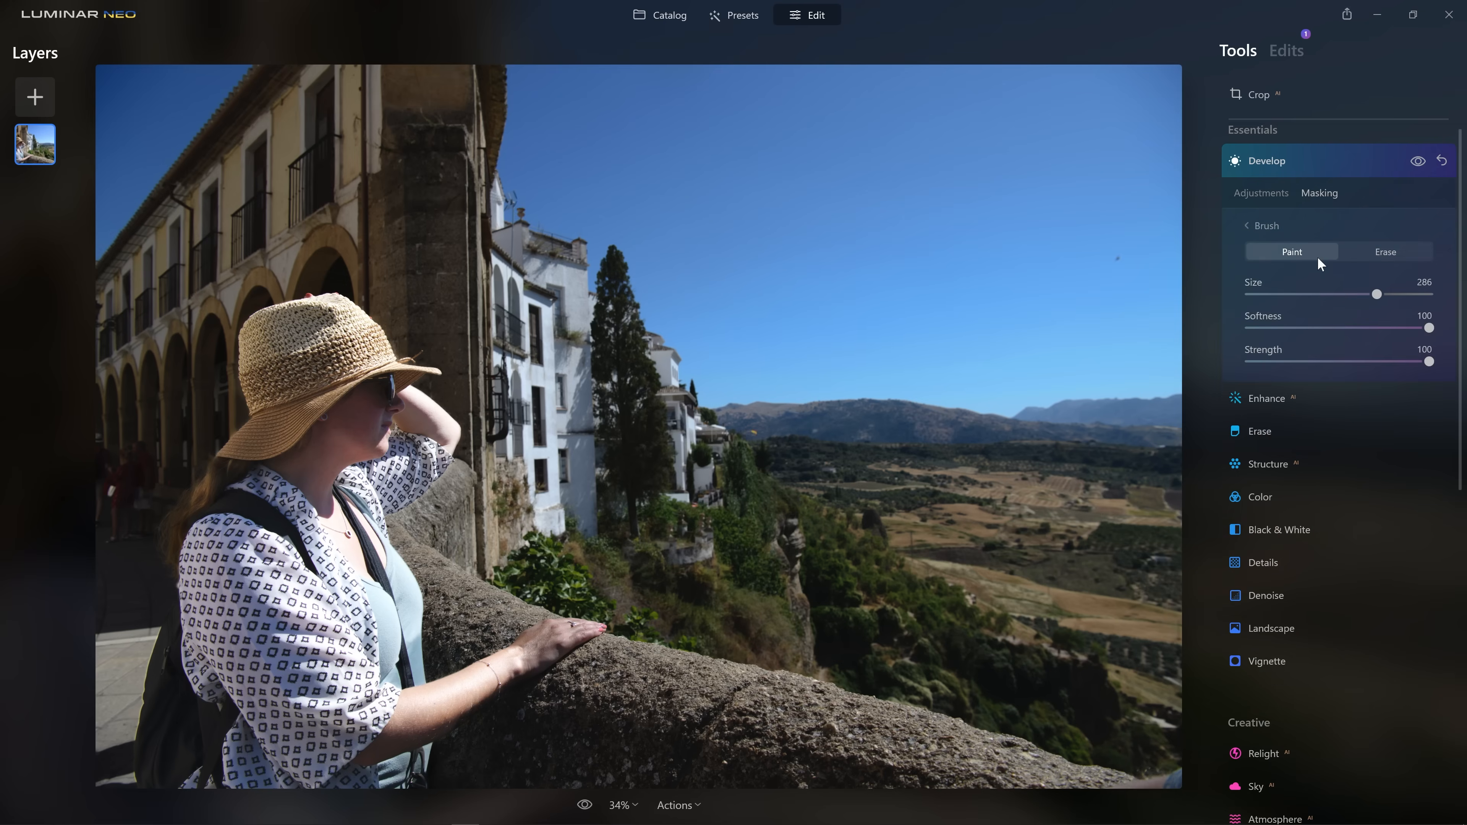
pyautogui.click(1328, 362)
pyautogui.click(1295, 294)
pyautogui.scroll(-8, 551, 631)
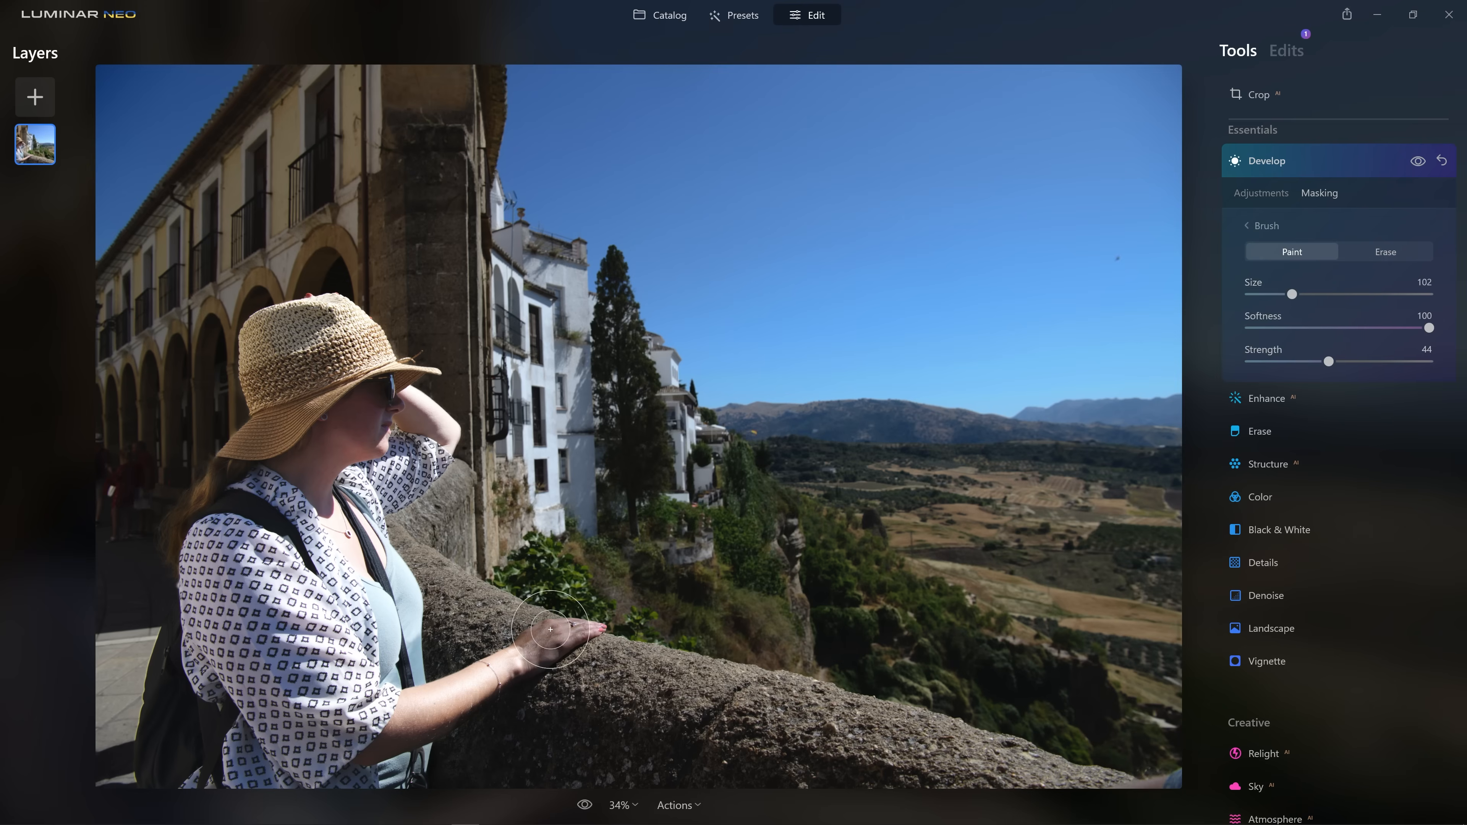
pyautogui.scroll(3, 532, 640)
pyautogui.moveTo(558, 638)
pyautogui.mouseDown()
pyautogui.moveTo(508, 672)
pyautogui.moveTo(567, 633)
pyautogui.moveTo(501, 658)
pyautogui.moveTo(580, 631)
pyautogui.moveTo(528, 646)
pyautogui.moveTo(570, 643)
pyautogui.mouseUp()
pyautogui.moveTo(571, 643); pyautogui.dragTo(534, 641)
pyautogui.scroll(3, 407, 417)
pyautogui.moveTo(382, 716)
pyautogui.mouseDown()
pyautogui.moveTo(380, 731)
pyautogui.moveTo(390, 613)
pyautogui.moveTo(381, 747)
pyautogui.moveTo(379, 655)
pyautogui.mouseUp()
# Step: Slightly lower the exposure of the masked Develop adjustment and close the tool
pyautogui.click(1260, 193)
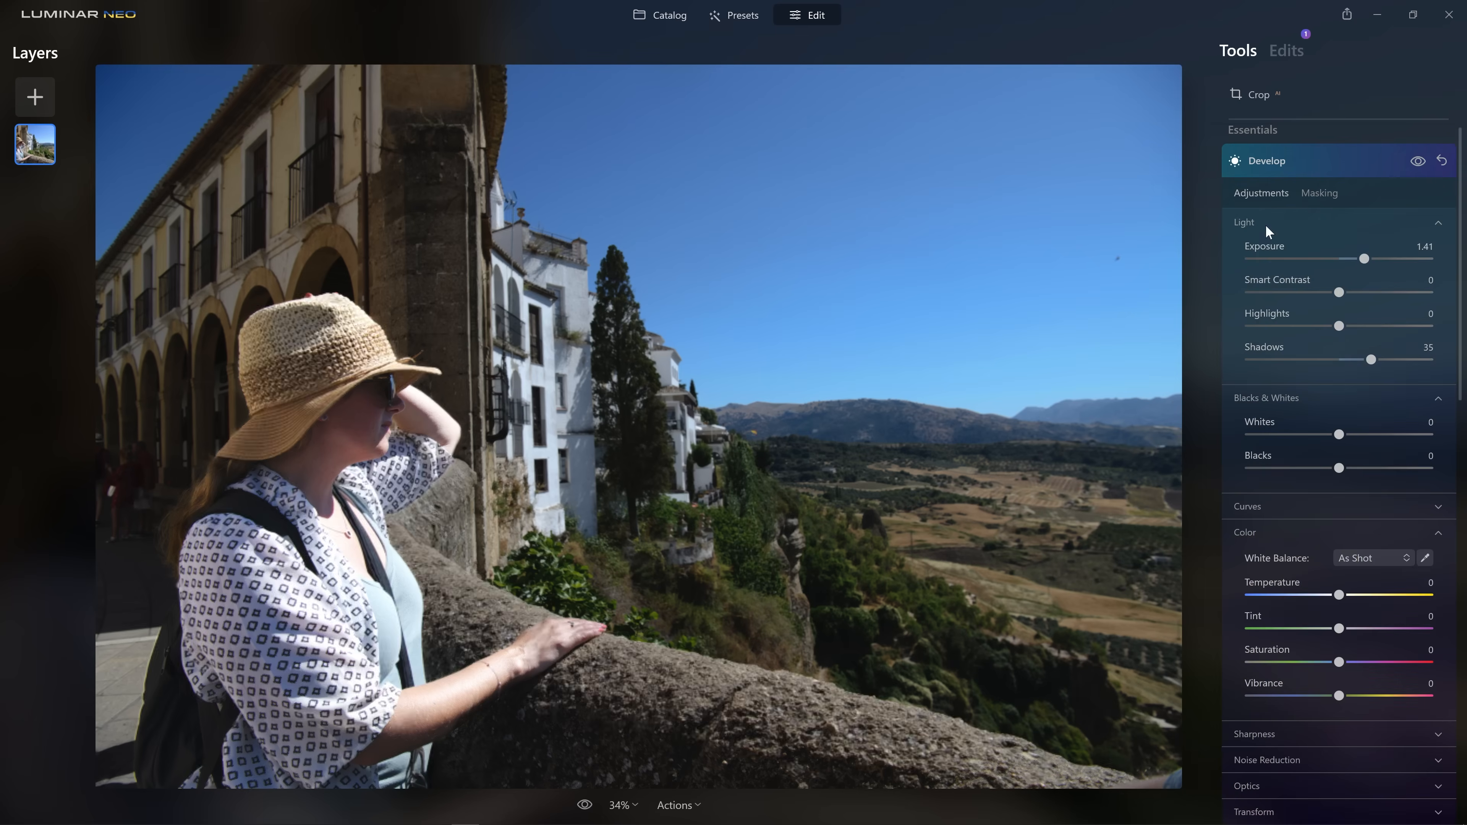
pyautogui.moveTo(1362, 262); pyautogui.dragTo(1353, 259)
pyautogui.click(1306, 160)
# Step: Apply Structure with an amount of 100 and limit it to the buildings with the AI Architecture mask
pyautogui.click(1284, 258)
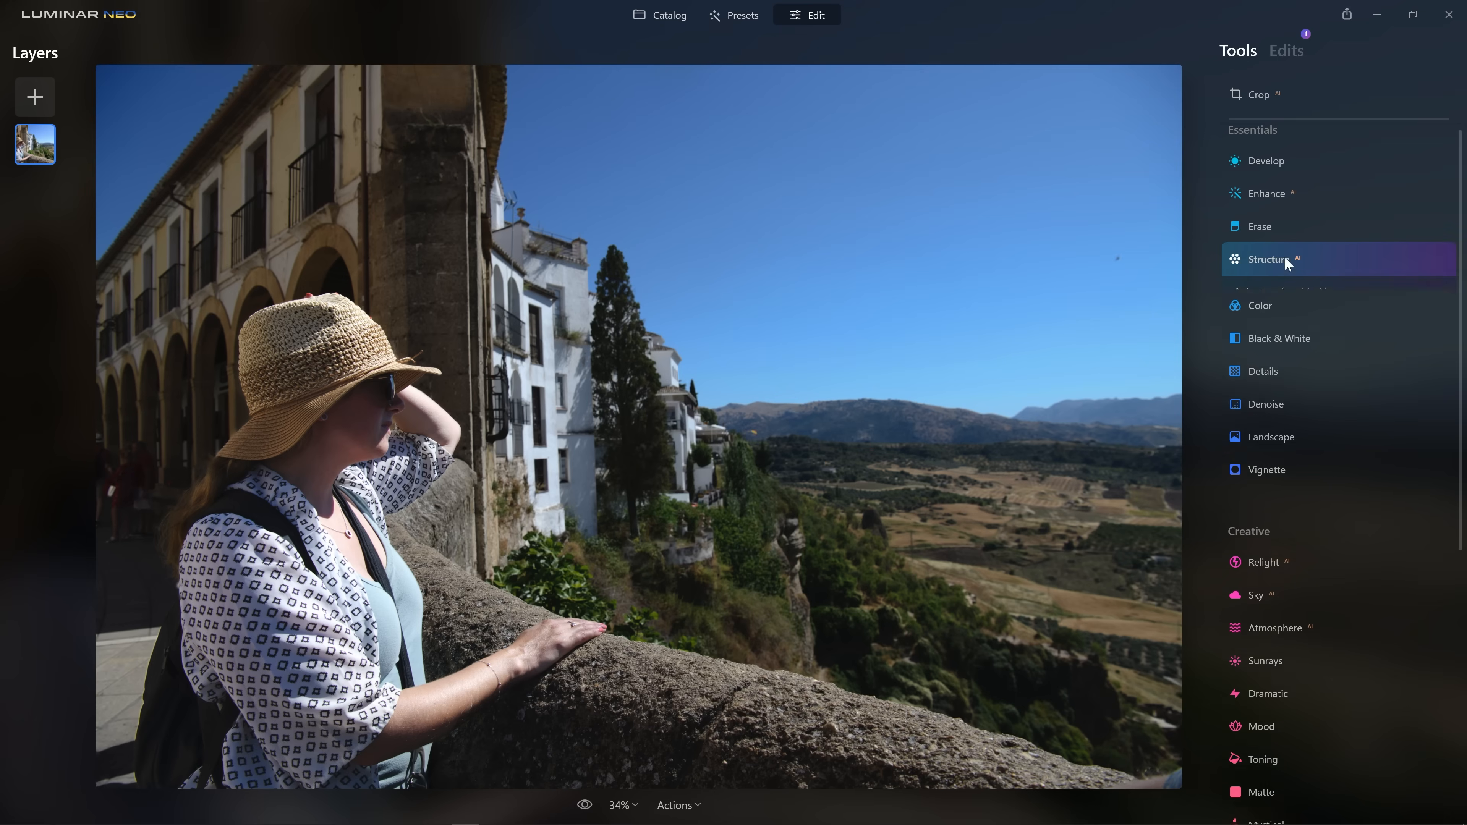
pyautogui.moveTo(1340, 342); pyautogui.dragTo(1385, 355)
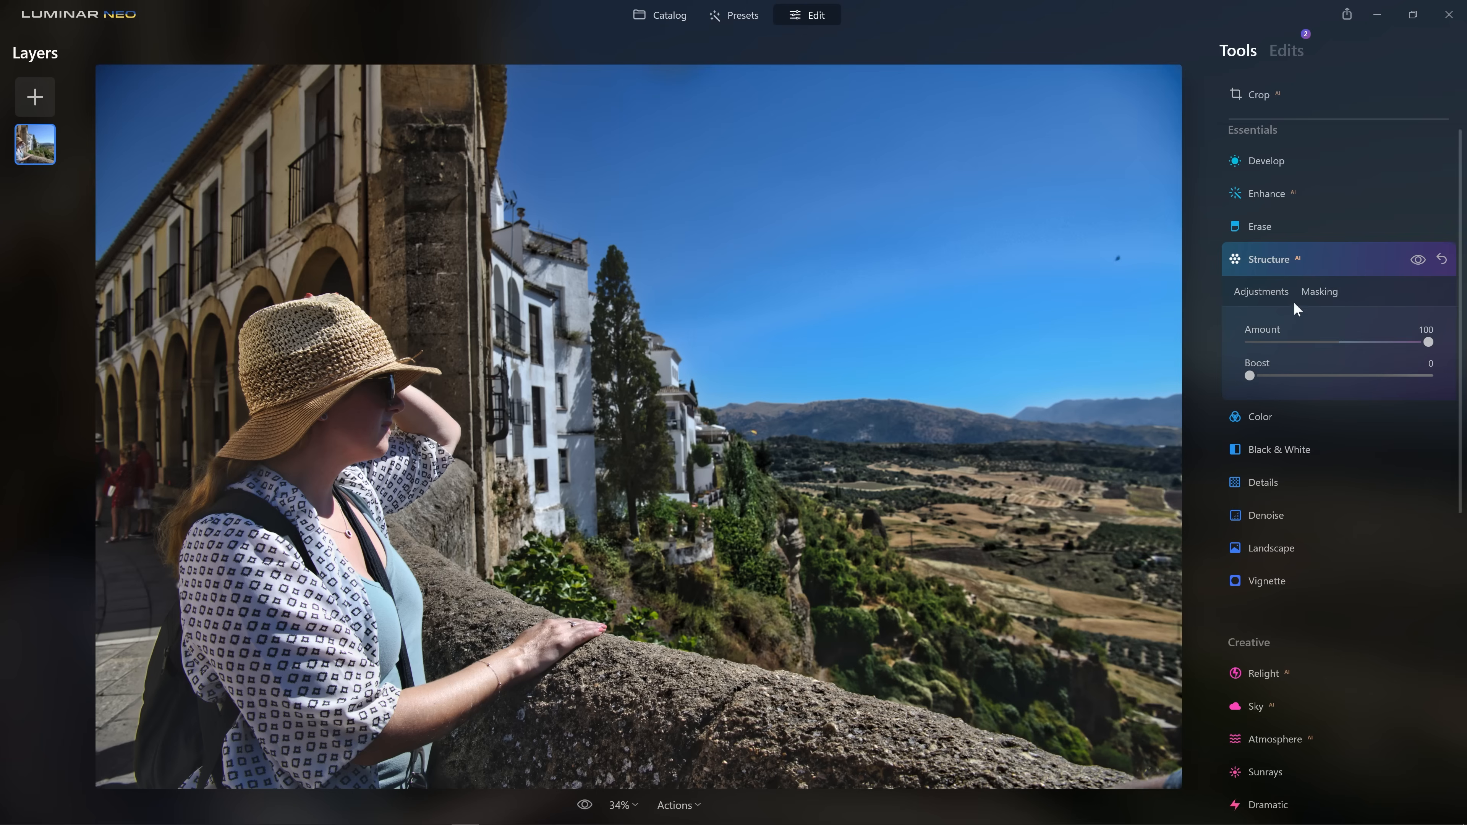
pyautogui.click(1326, 293)
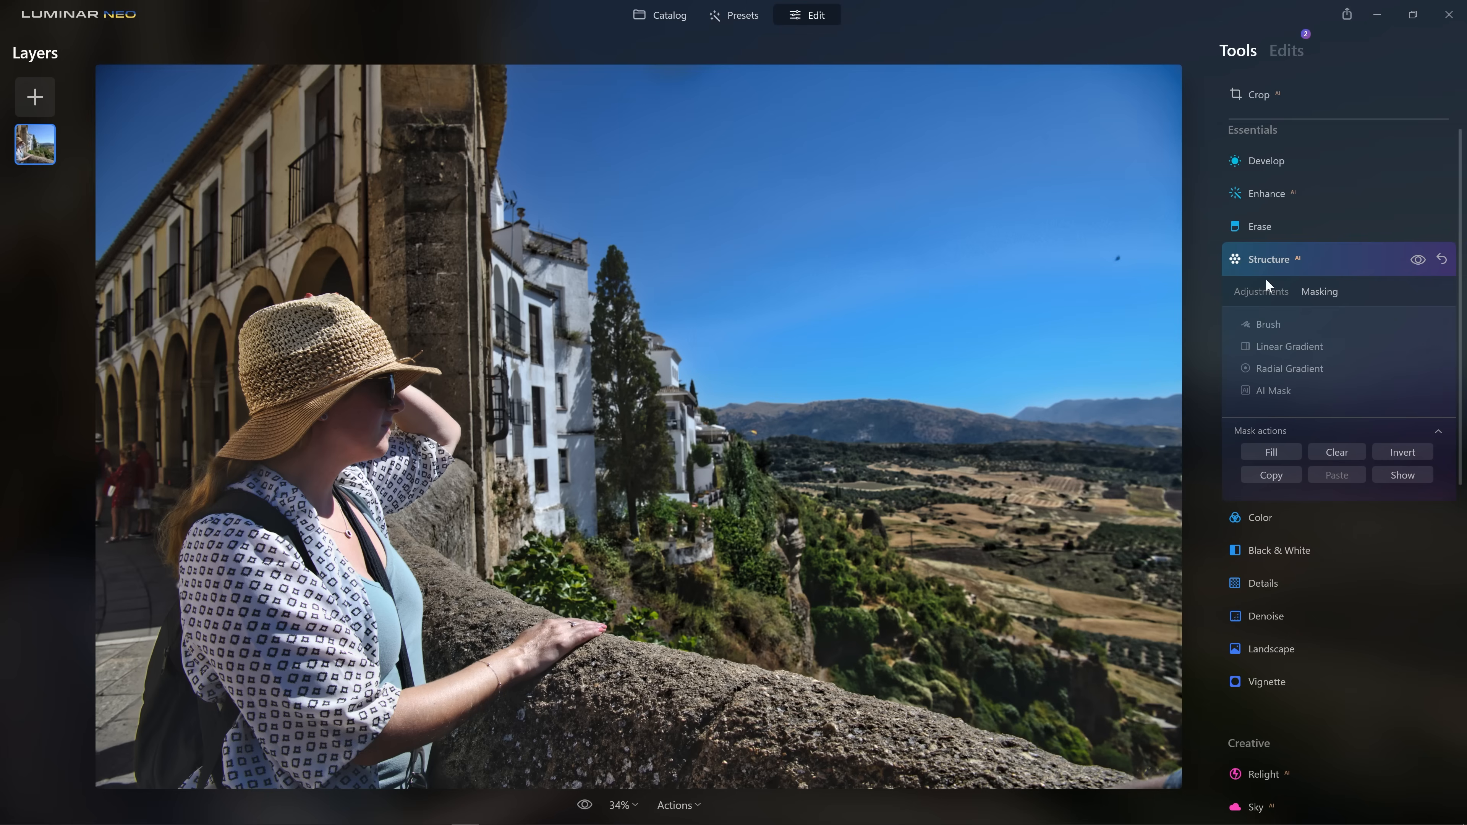
pyautogui.click(1269, 391)
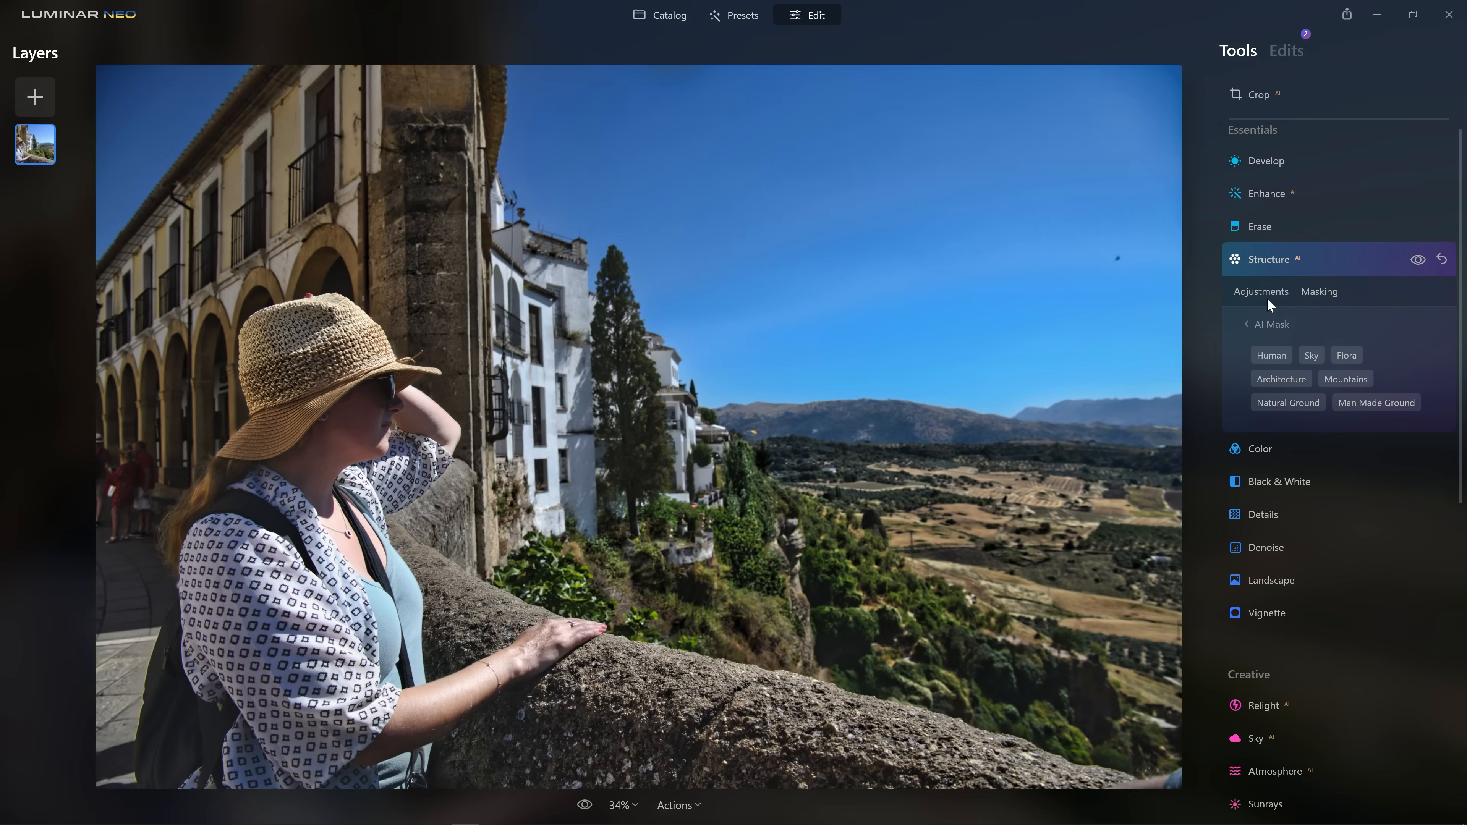
pyautogui.click(1284, 380)
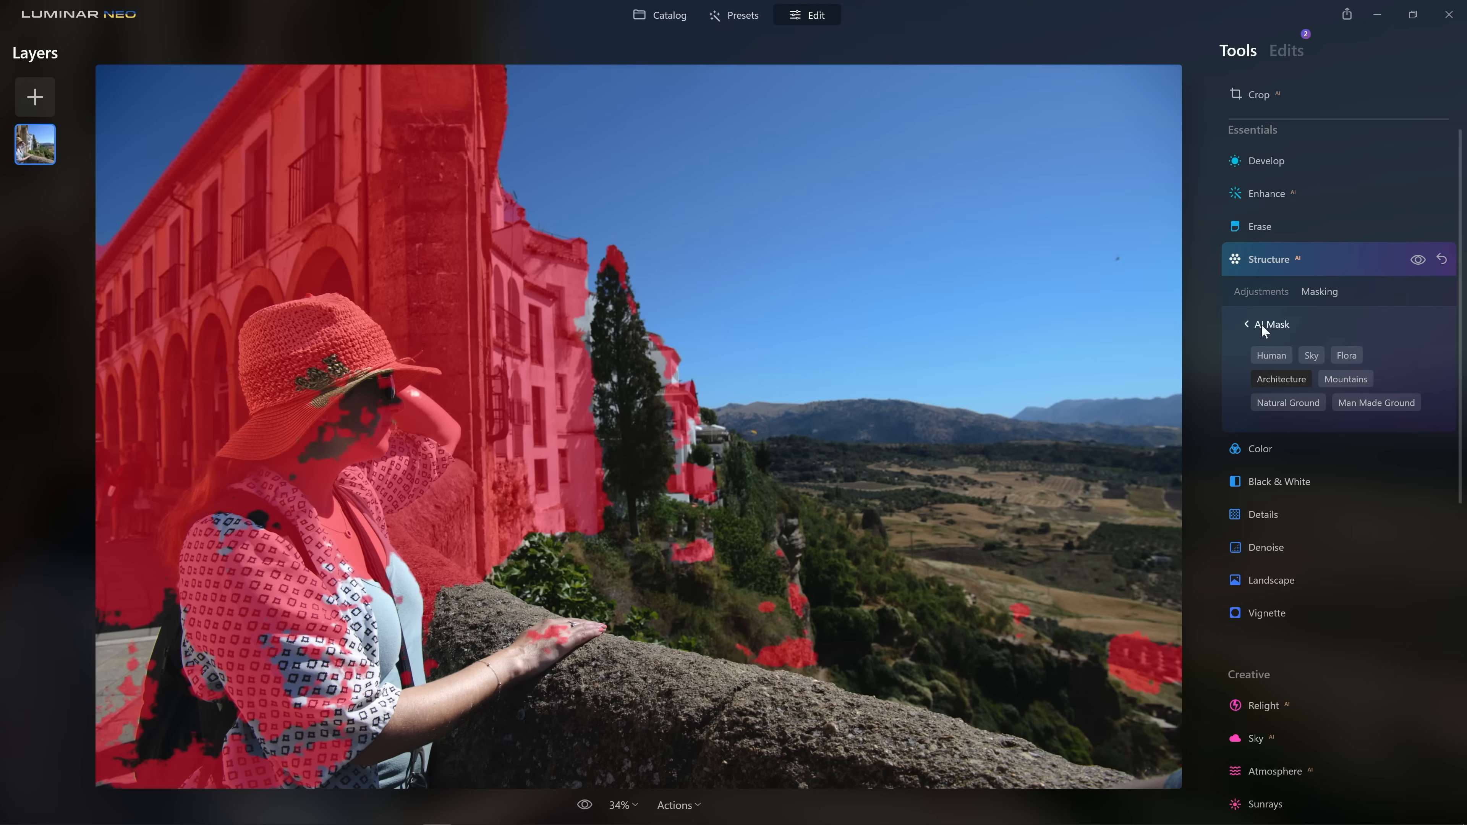
pyautogui.click(1261, 326)
# Step: Erase the Structure mask from stray areas in the landscape and on the woman with a brush at strength 100
pyautogui.click(1259, 327)
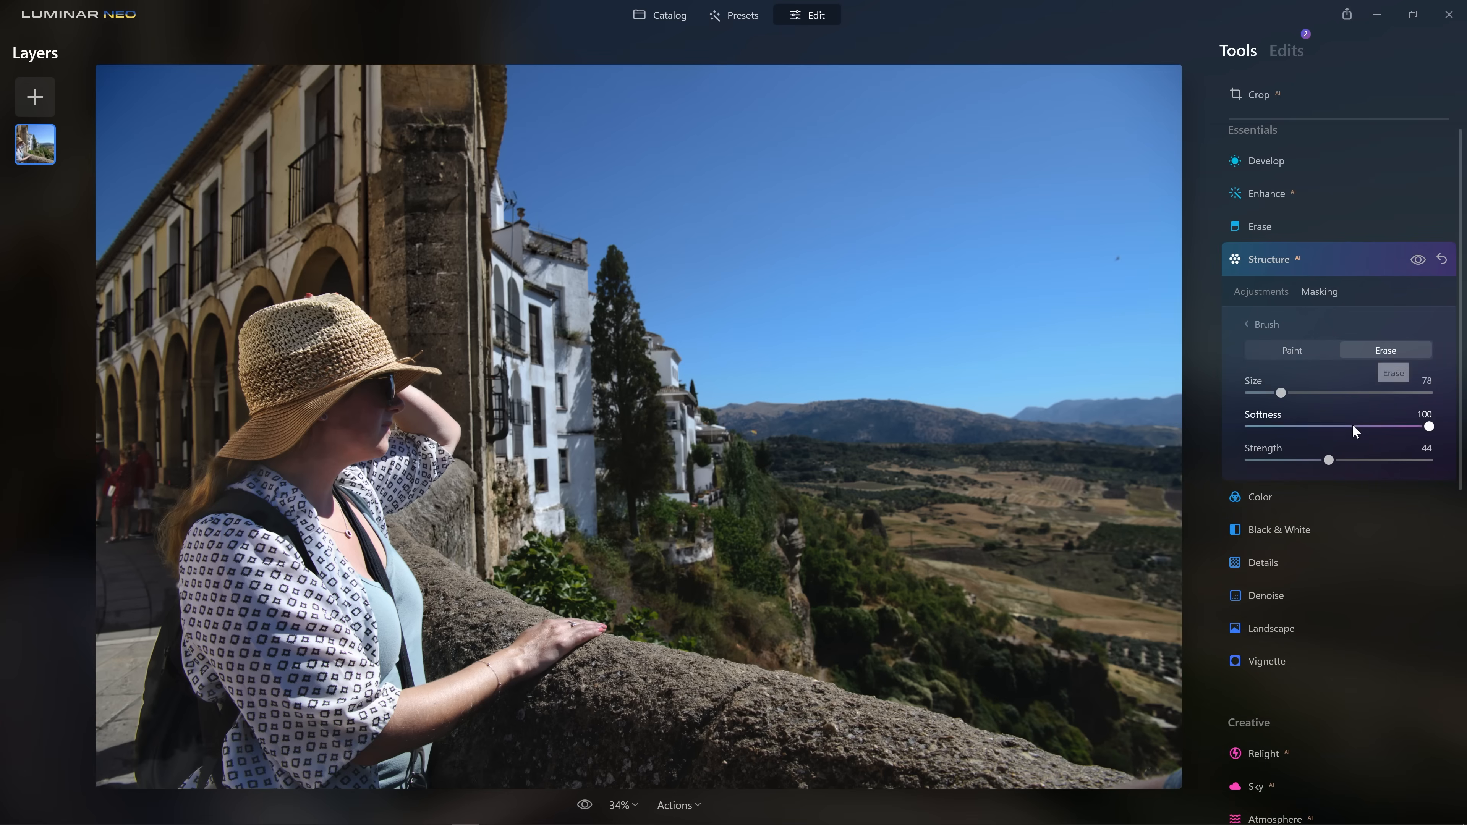
pyautogui.moveTo(1328, 460); pyautogui.dragTo(1462, 455)
pyautogui.moveTo(1000, 513)
pyautogui.mouseDown()
pyautogui.moveTo(1019, 608)
pyautogui.moveTo(1053, 635)
pyautogui.moveTo(1140, 626)
pyautogui.moveTo(1138, 659)
pyautogui.moveTo(1208, 658)
pyautogui.moveTo(1152, 697)
pyautogui.moveTo(794, 629)
pyautogui.moveTo(783, 553)
pyautogui.moveTo(769, 636)
pyautogui.moveTo(718, 630)
pyautogui.moveTo(725, 582)
pyautogui.moveTo(684, 678)
pyautogui.moveTo(344, 809)
pyautogui.moveTo(155, 818)
pyautogui.moveTo(280, 774)
pyautogui.moveTo(257, 743)
pyautogui.moveTo(77, 757)
pyautogui.moveTo(66, 796)
pyautogui.moveTo(126, 722)
pyautogui.moveTo(140, 667)
pyautogui.moveTo(125, 673)
pyautogui.moveTo(176, 675)
pyautogui.moveTo(195, 716)
pyautogui.moveTo(231, 687)
pyautogui.moveTo(640, 657)
pyautogui.moveTo(318, 711)
pyautogui.moveTo(434, 663)
pyautogui.moveTo(390, 587)
pyautogui.mouseUp()
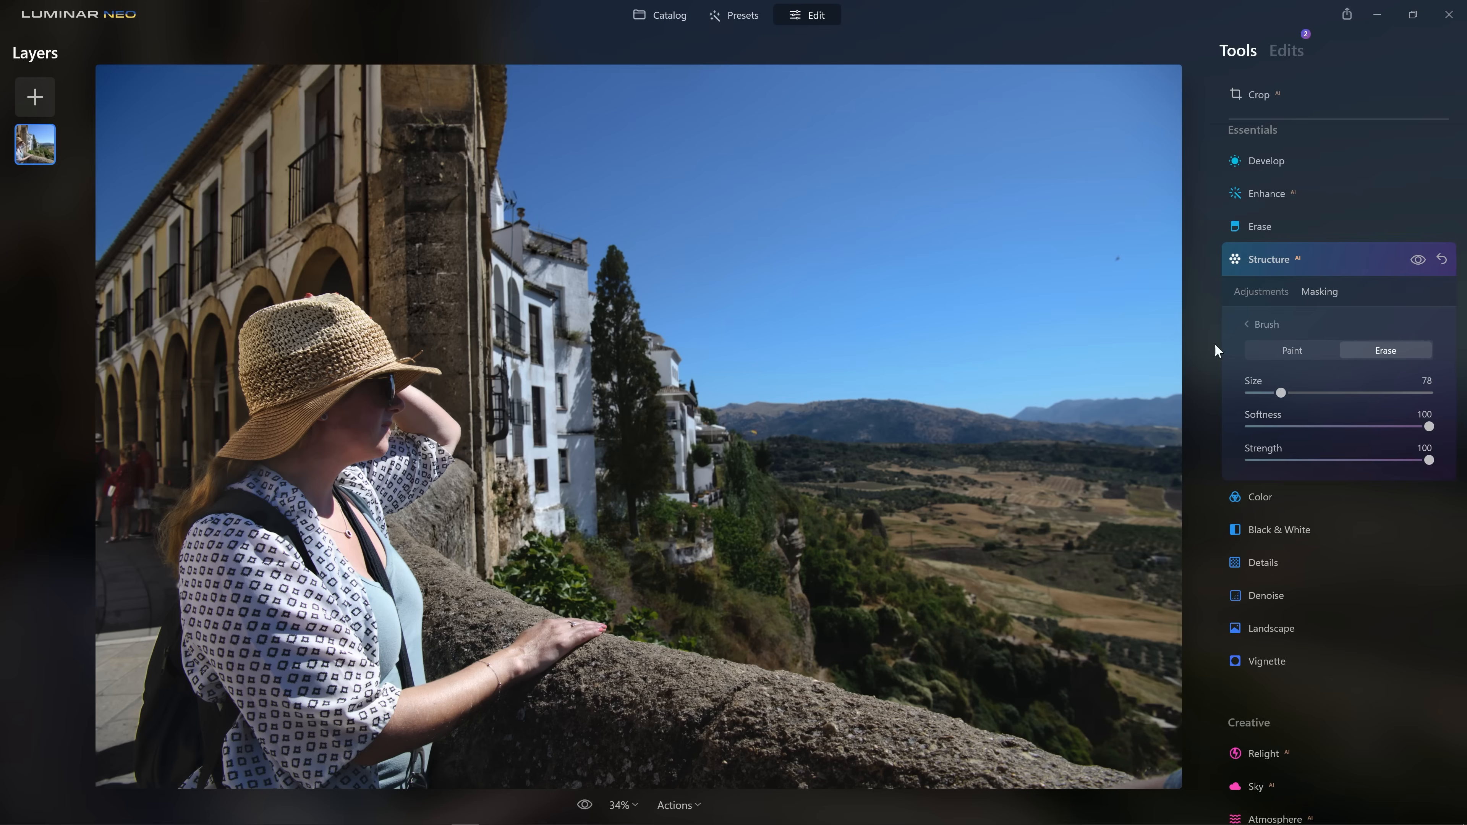
# Step: Partially erase the Structure mask over the woman with a large soft brush at strength 51, and compare before and after
pyautogui.click(1341, 460)
pyautogui.scroll(8, 369, 436)
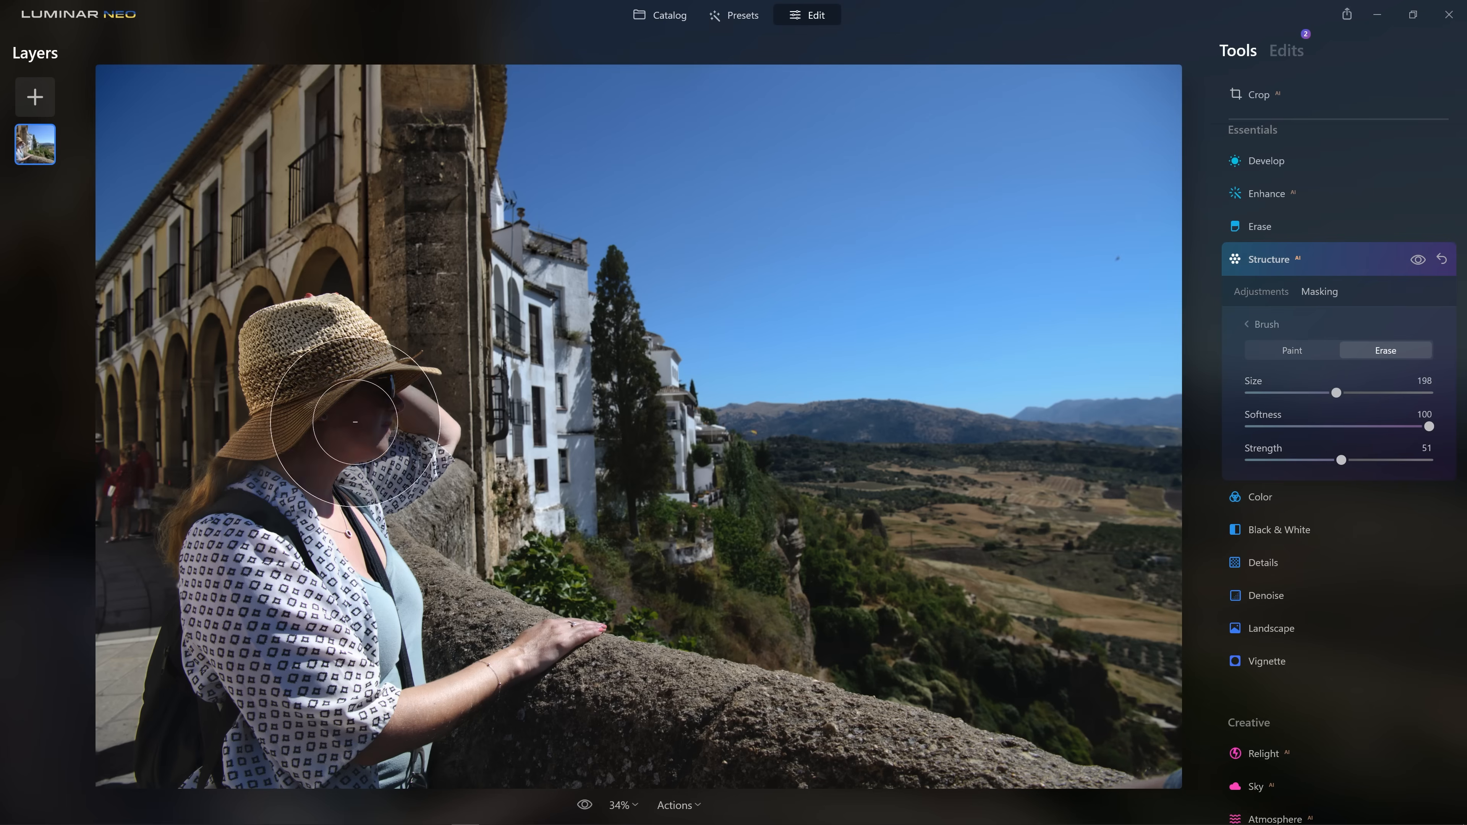
pyautogui.moveTo(329, 362)
pyautogui.mouseDown()
pyautogui.moveTo(347, 410)
pyautogui.moveTo(255, 648)
pyautogui.moveTo(337, 711)
pyautogui.moveTo(436, 603)
pyautogui.moveTo(248, 664)
pyautogui.moveTo(225, 693)
pyautogui.moveTo(180, 622)
pyautogui.moveTo(242, 604)
pyautogui.moveTo(303, 415)
pyautogui.moveTo(343, 392)
pyautogui.moveTo(319, 512)
pyautogui.moveTo(369, 459)
pyautogui.moveTo(336, 434)
pyautogui.moveTo(288, 503)
pyautogui.mouseUp()
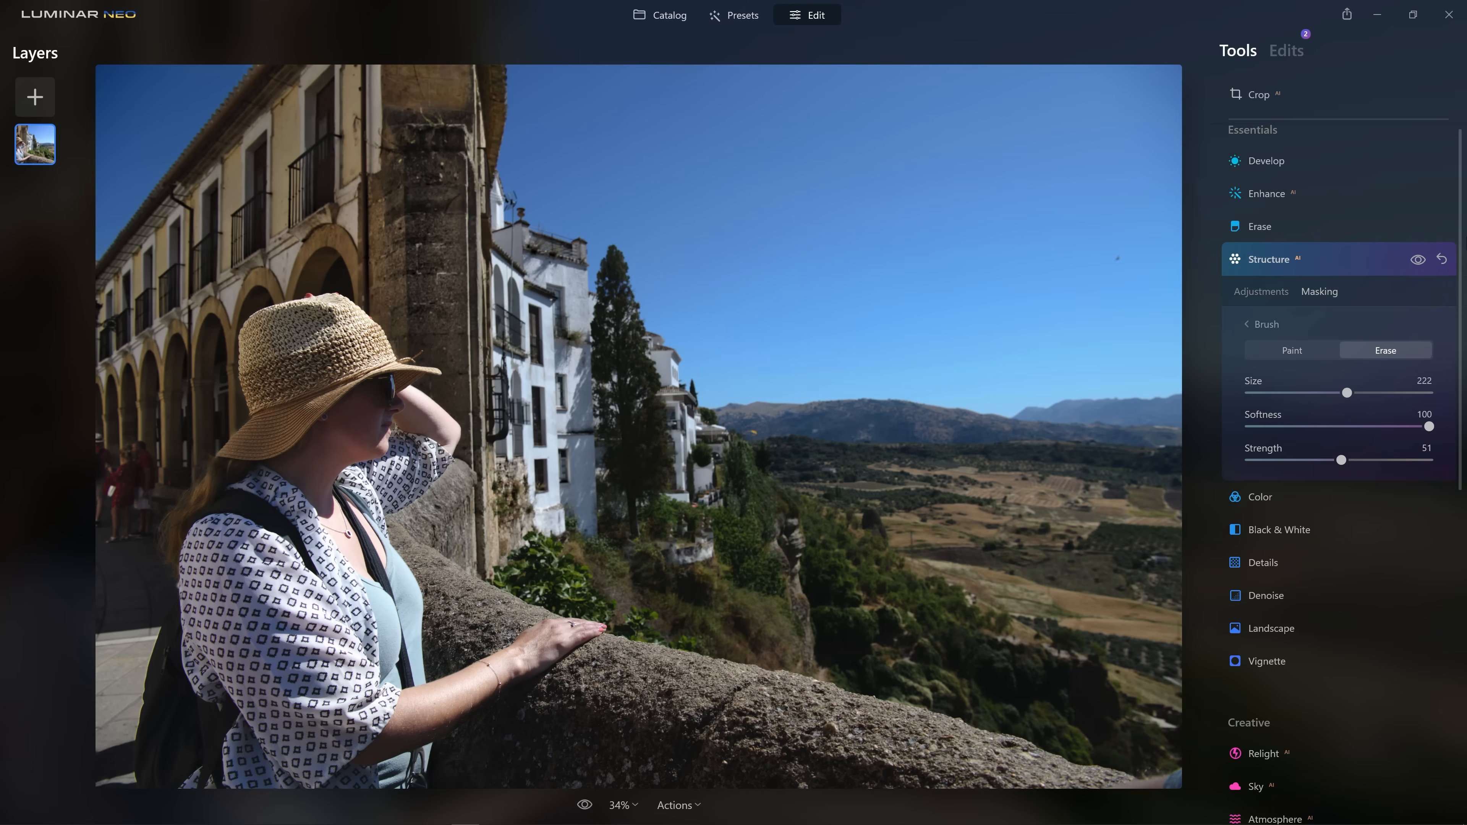
pyautogui.click(1423, 263)
pyautogui.click(1424, 262)
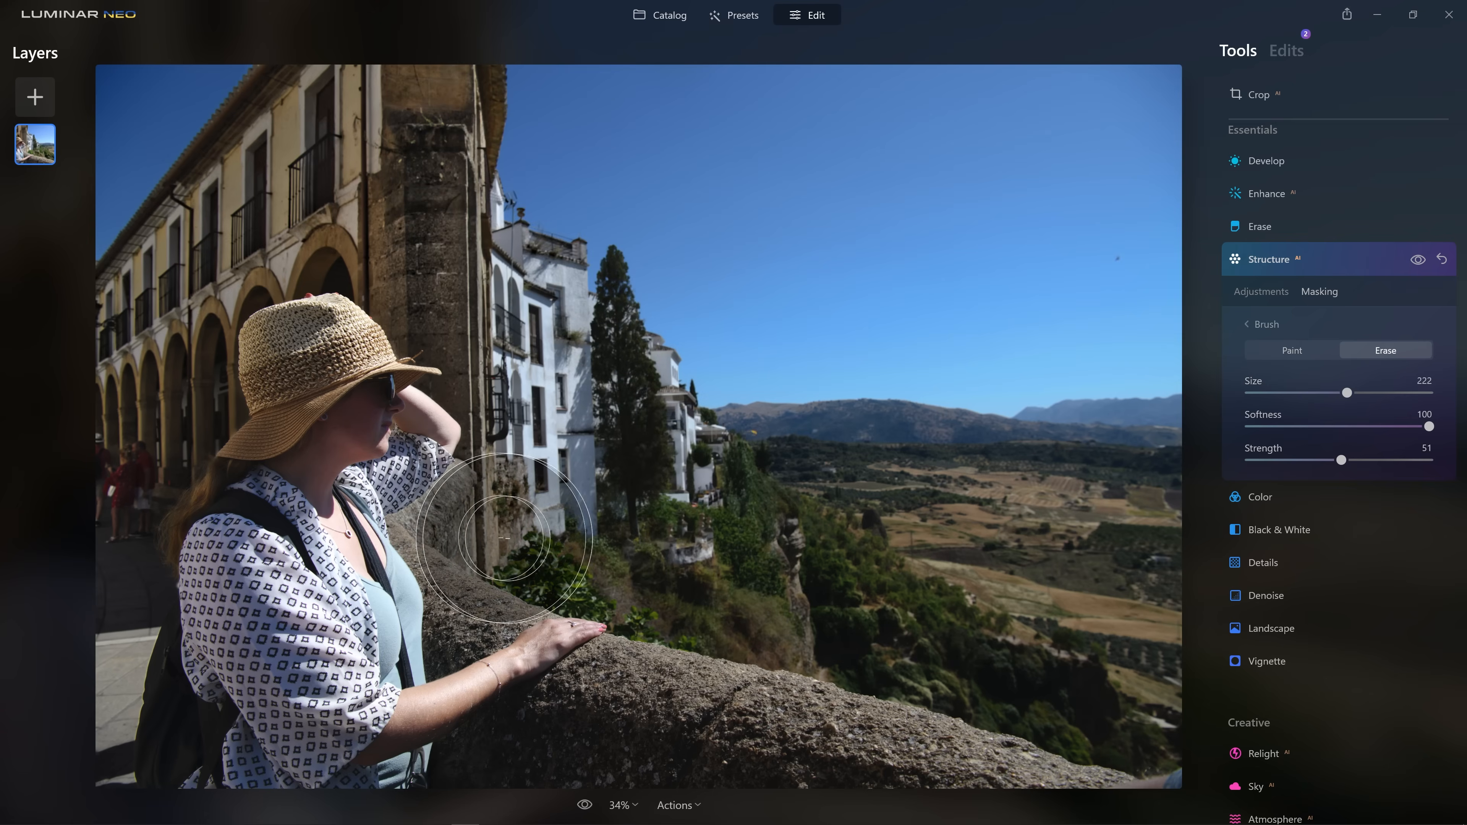
pyautogui.click(1316, 259)
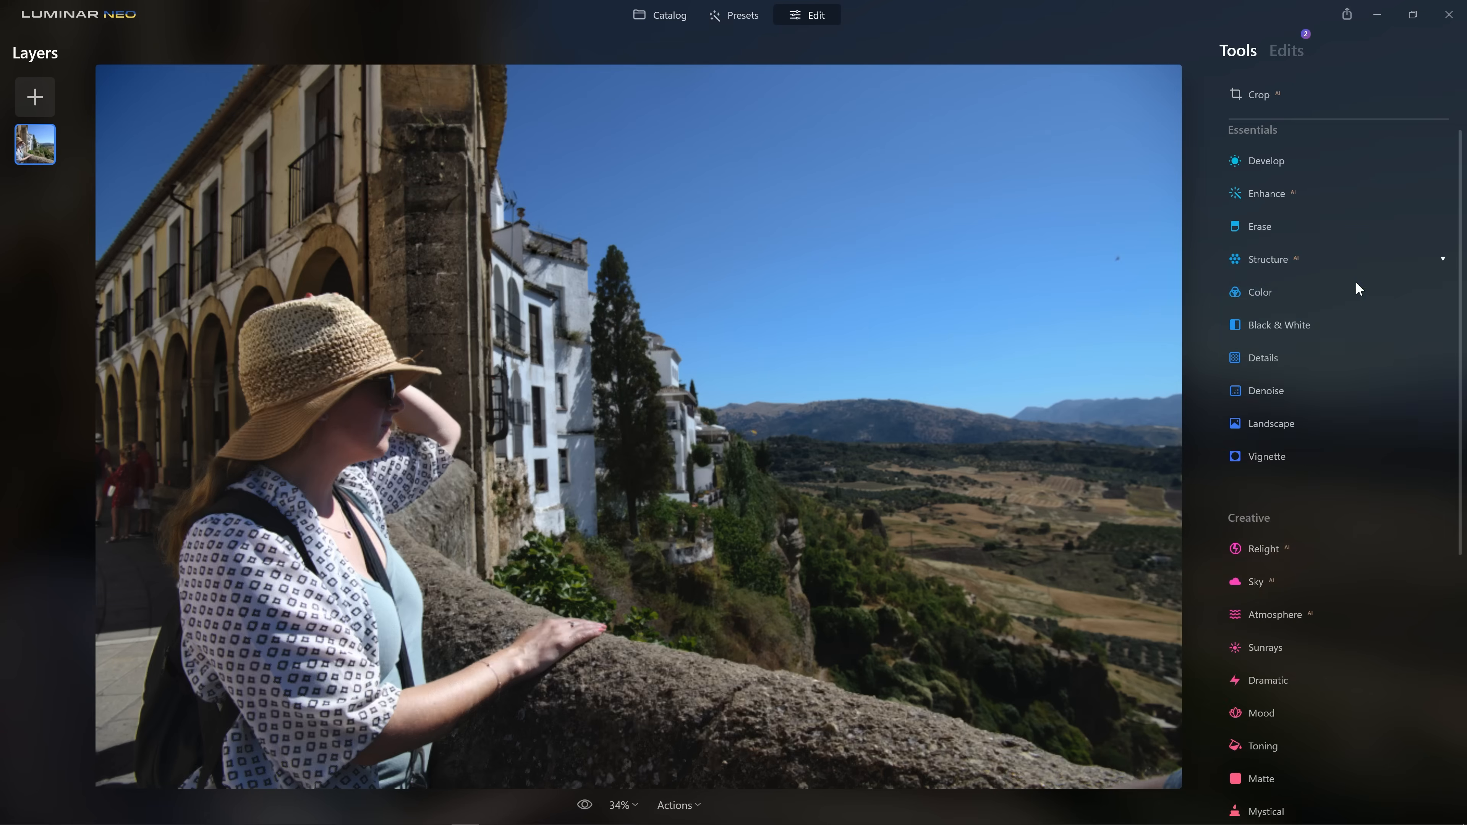
# Step: Shift the Color tool's HSL hues, setting Orange to 100 and Yellow to 81
pyautogui.click(1310, 301)
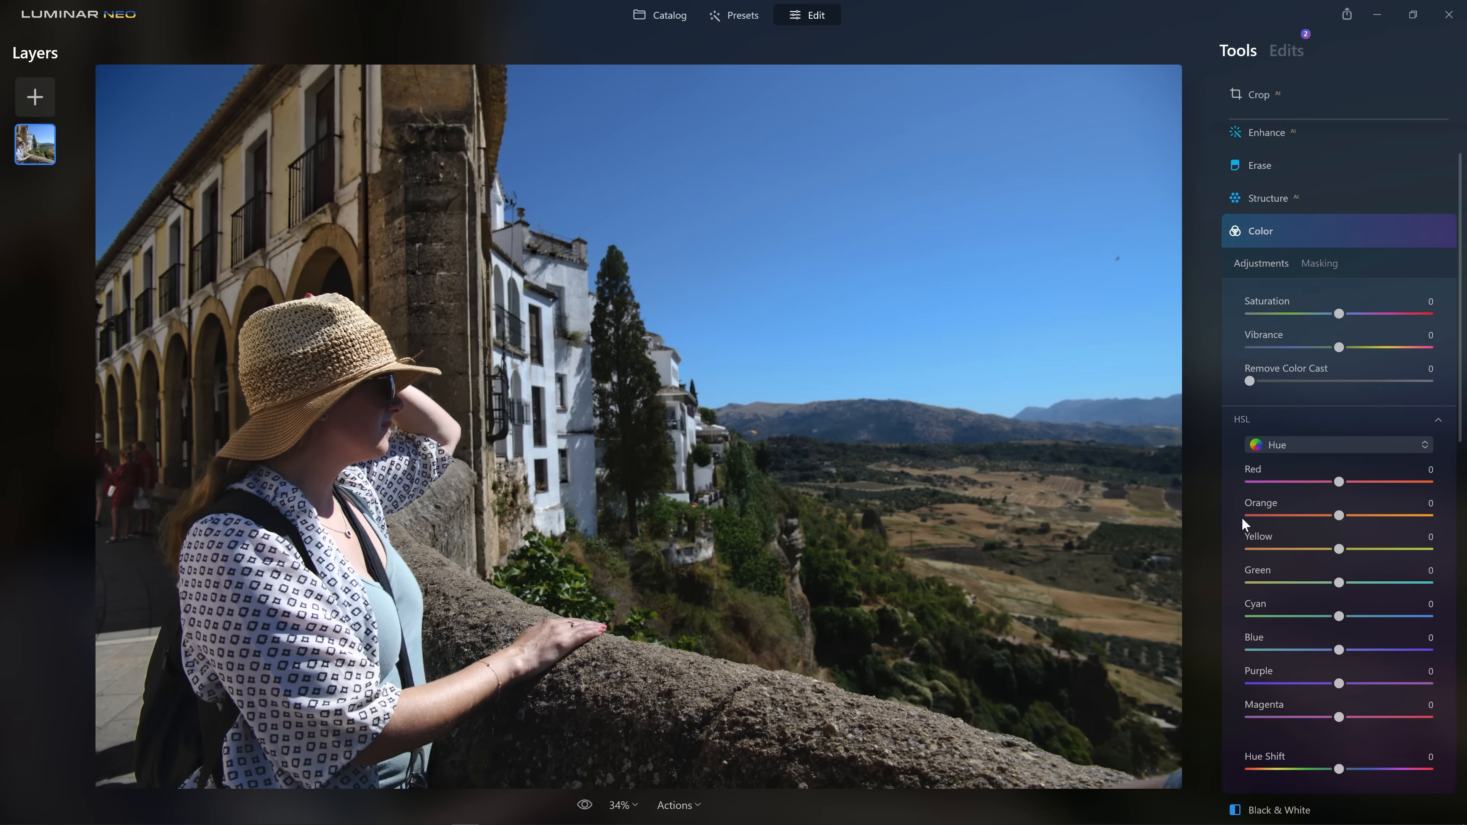
pyautogui.moveTo(1339, 515); pyautogui.dragTo(1431, 517)
pyautogui.moveTo(1338, 549); pyautogui.dragTo(1376, 550)
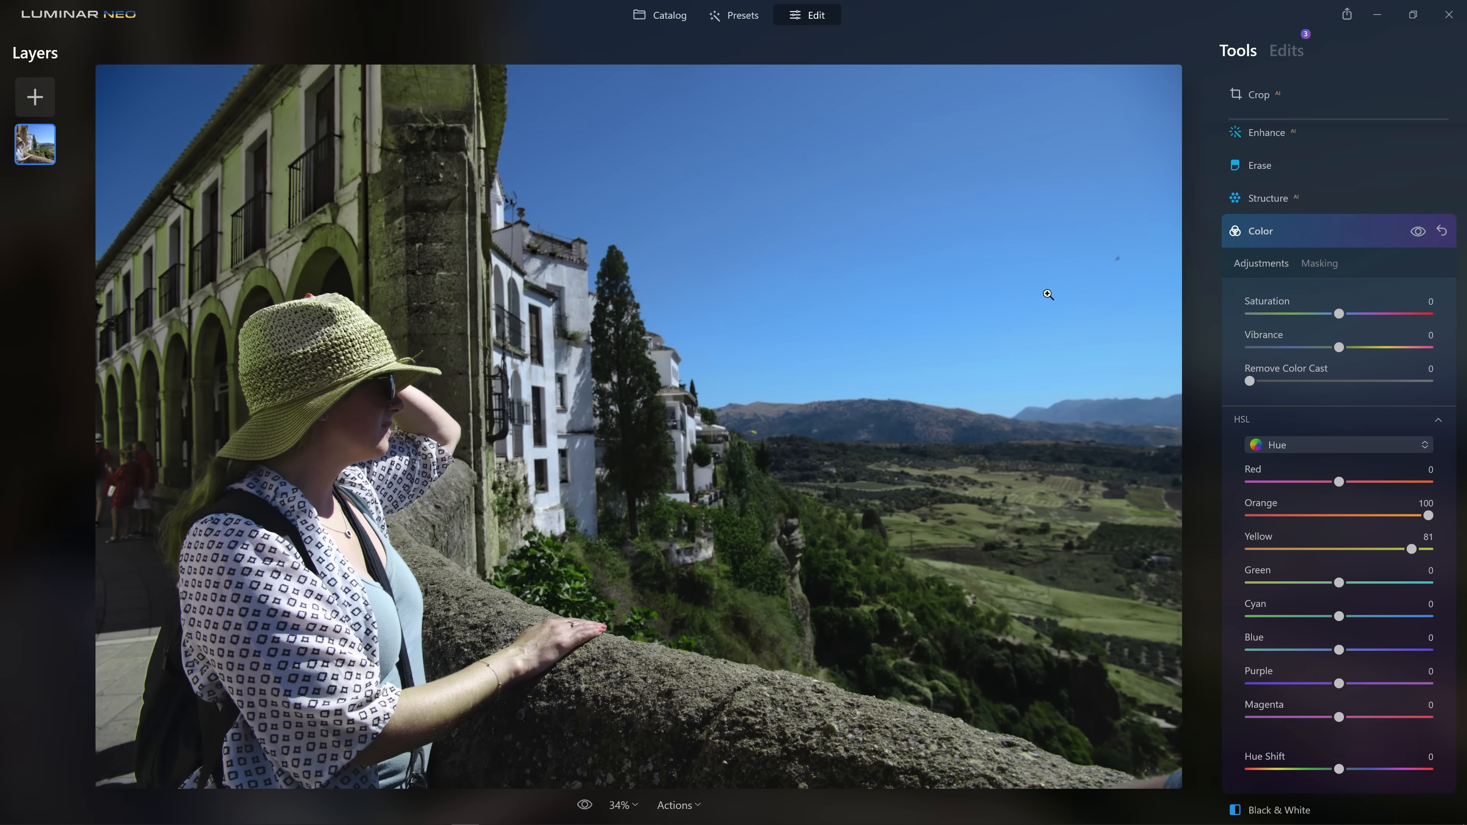
# Step: Try limiting the Color adjustment to the valley side of the photo with a slanted linear gradient mask
pyautogui.click(1320, 264)
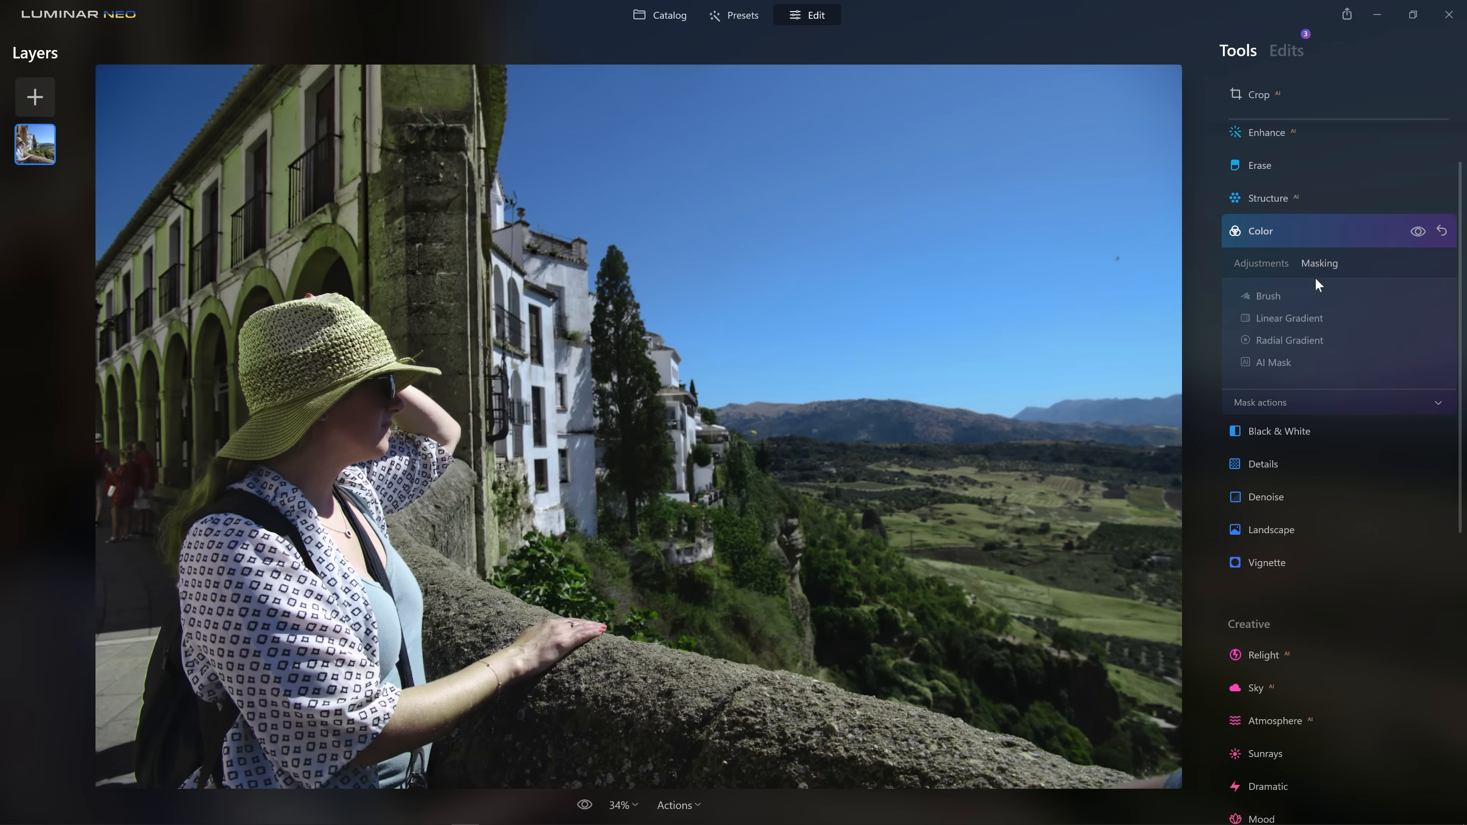
pyautogui.click(1269, 319)
pyautogui.moveTo(875, 434); pyautogui.dragTo(740, 417)
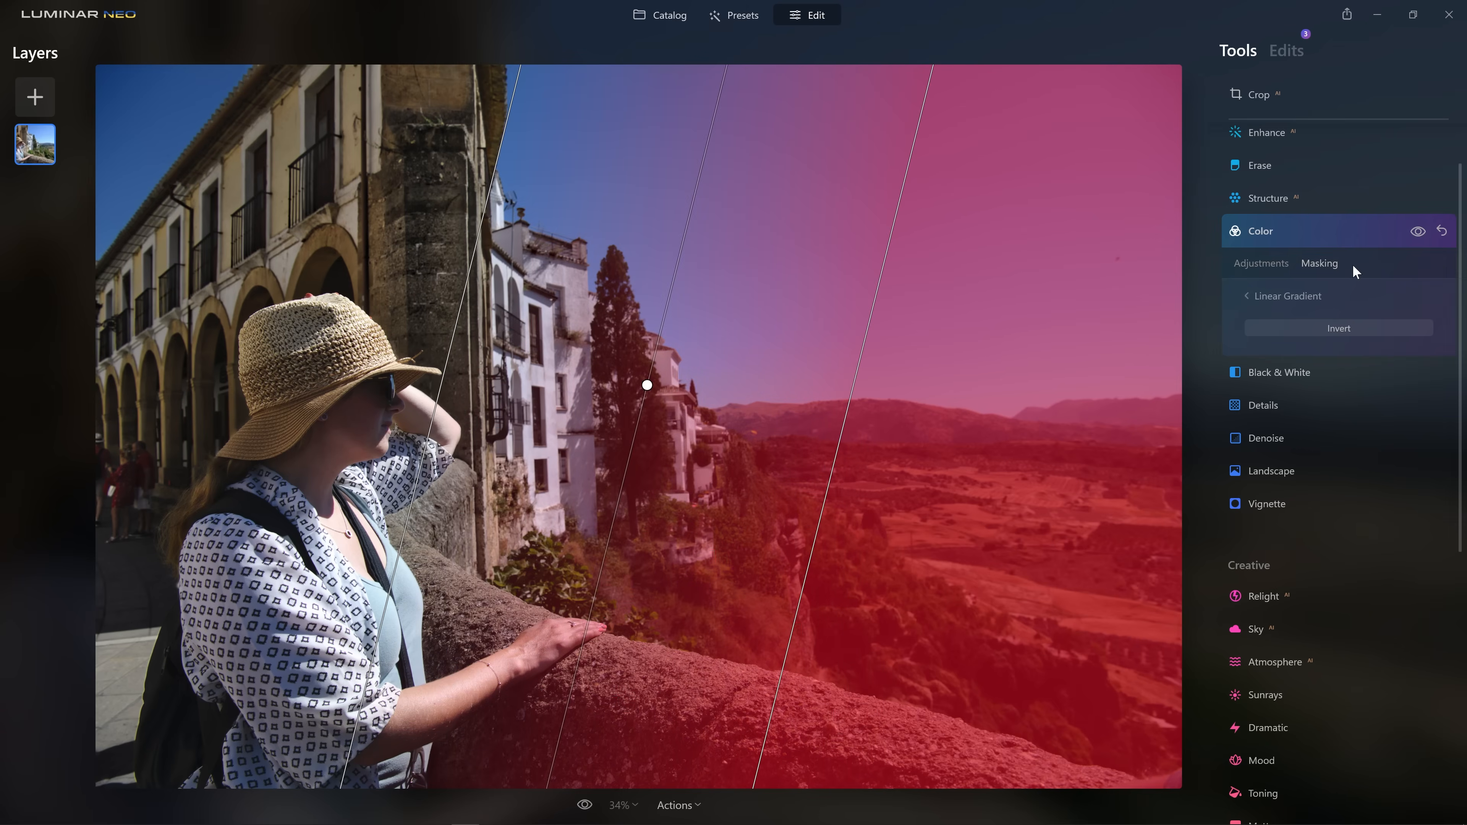
pyautogui.click(1261, 263)
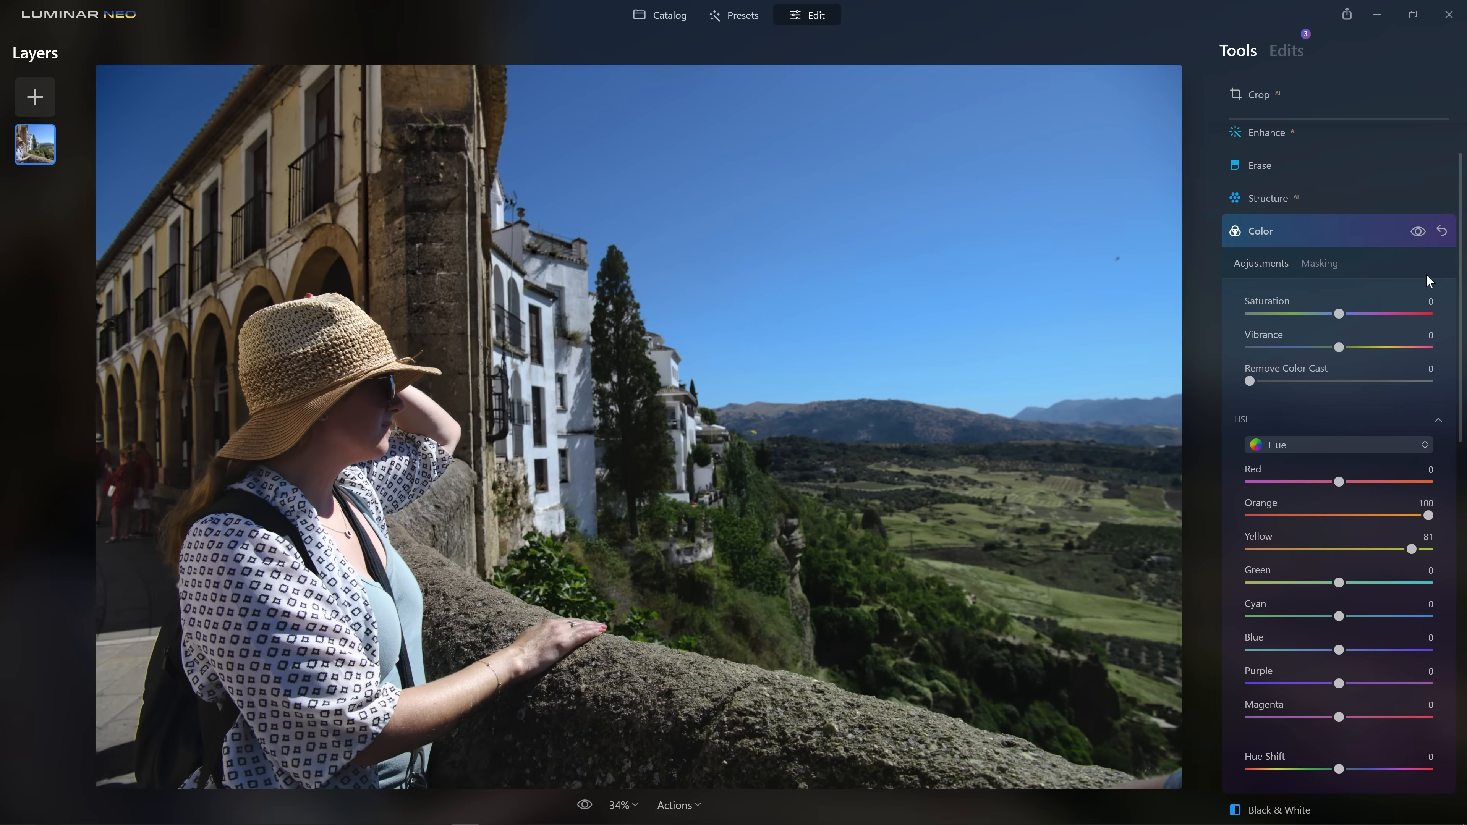
# Step: Compare the photo with and without the Color adjustment
pyautogui.click(1414, 232)
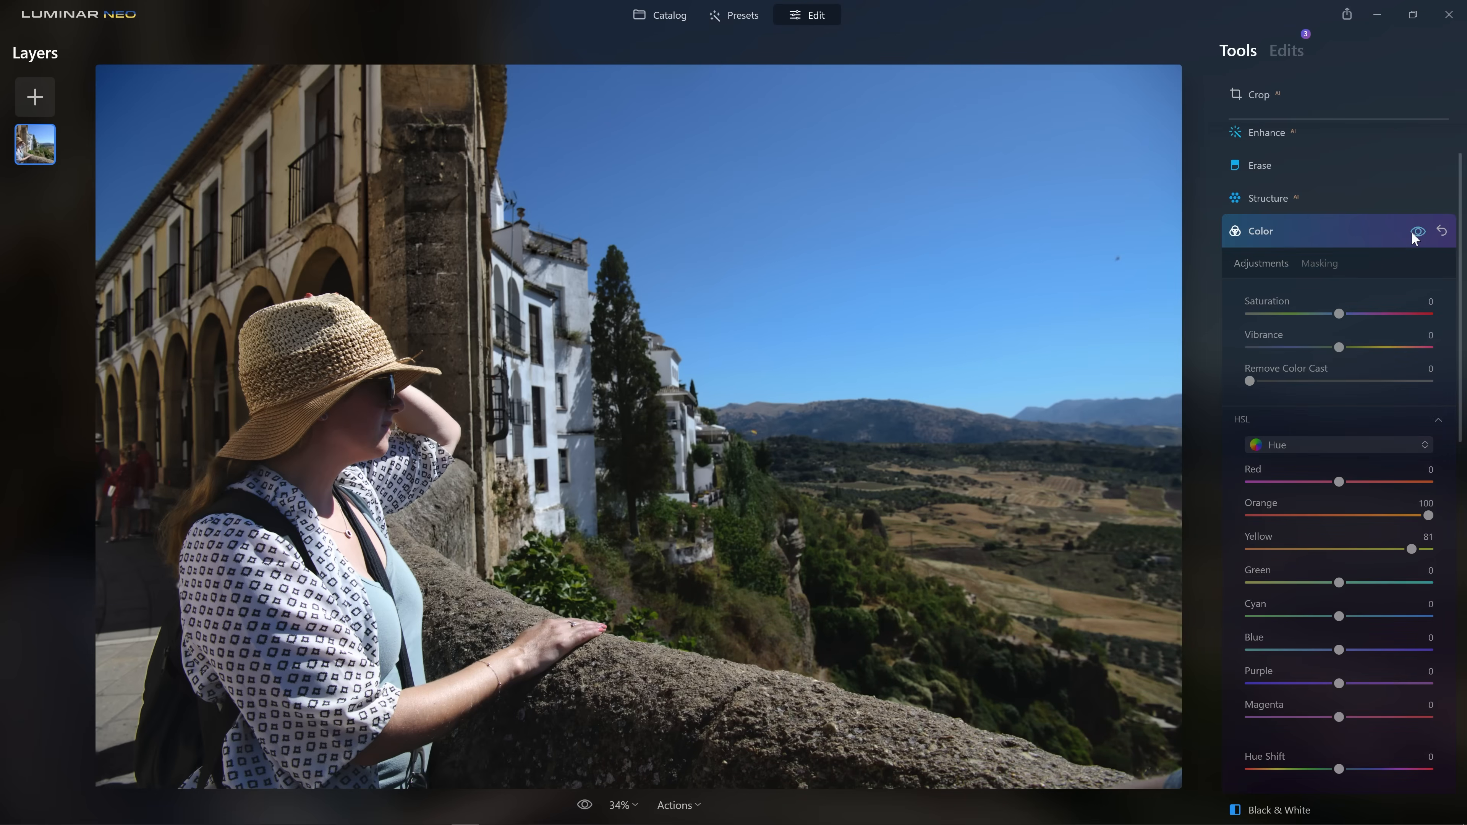
pyautogui.click(1412, 233)
pyautogui.click(1413, 234)
pyautogui.click(1413, 233)
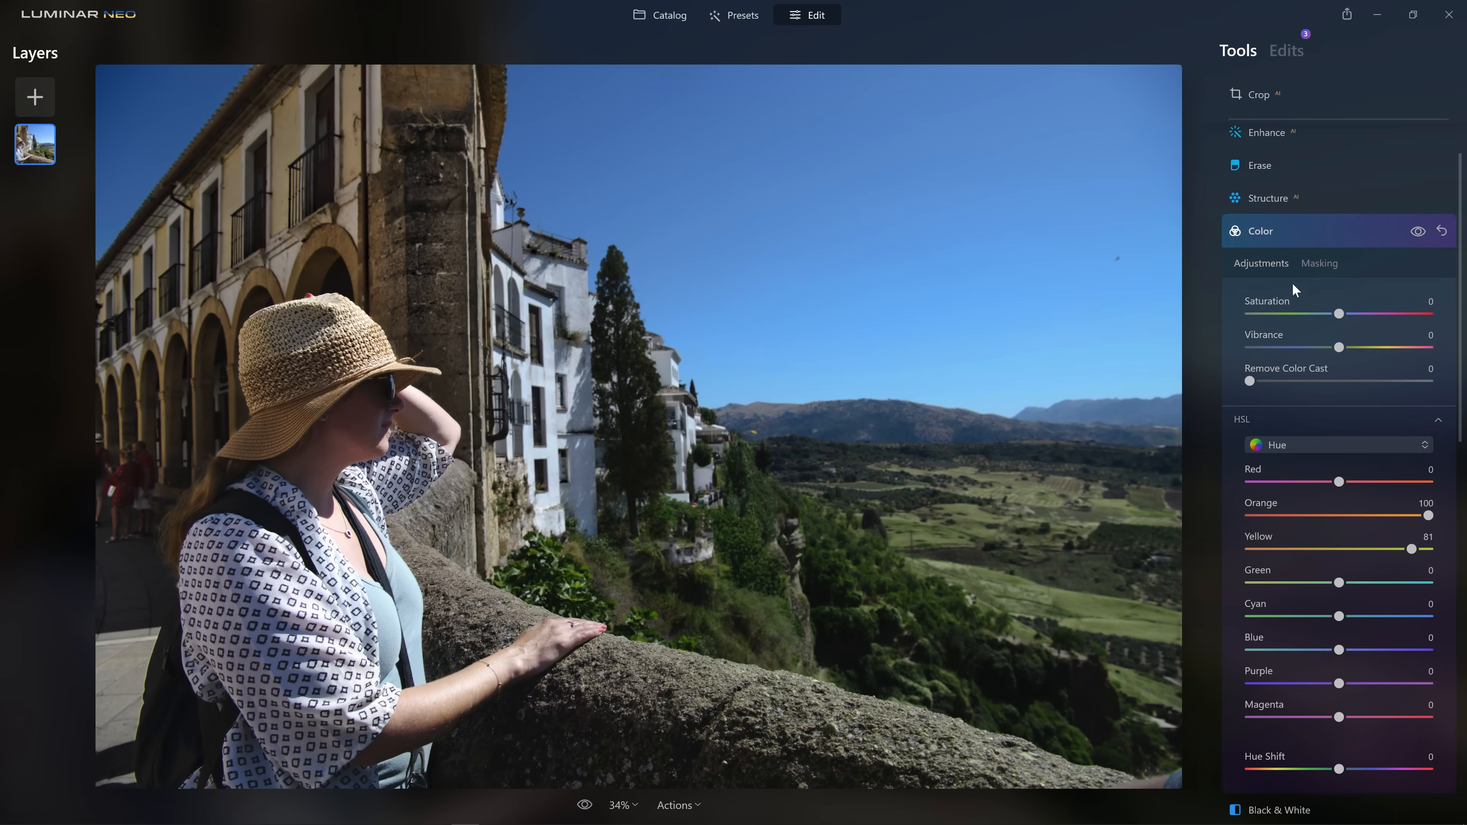
# Step: Clear the Color mask and limit the hue shift to the fields with the AI Natural Ground mask
pyautogui.click(1311, 265)
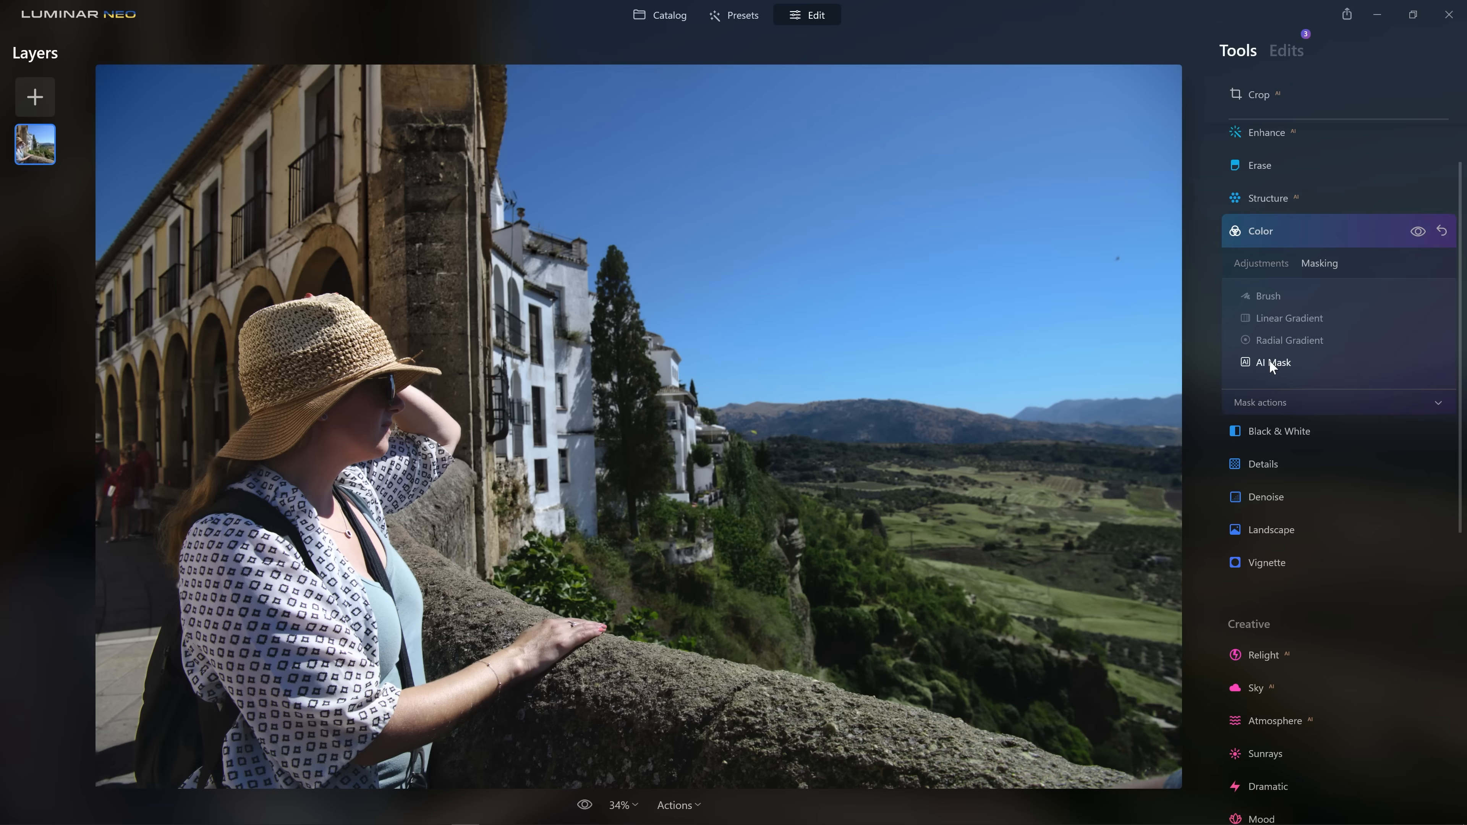
pyautogui.click(1292, 400)
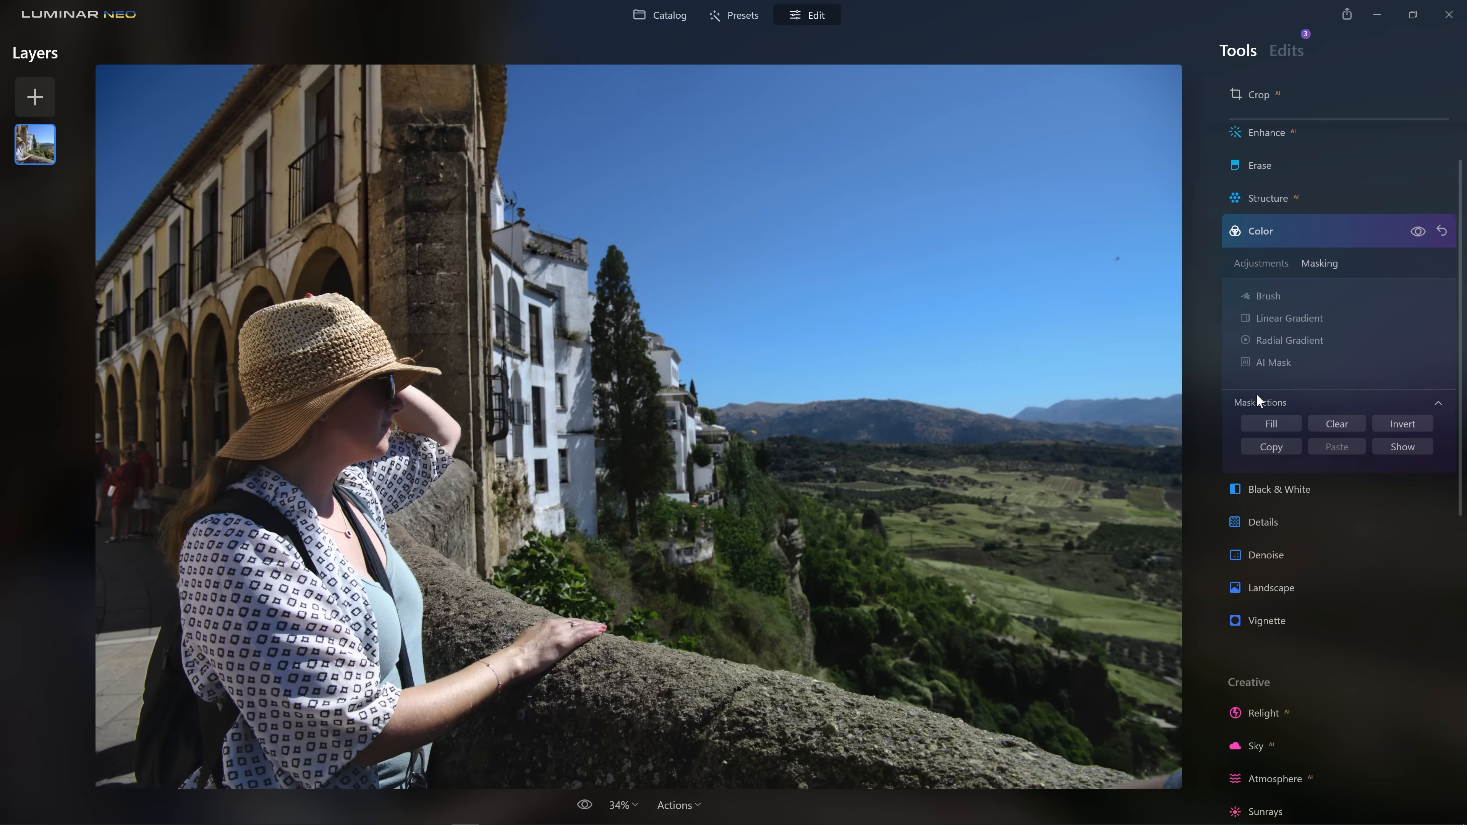
pyautogui.click(1342, 422)
pyautogui.click(1287, 362)
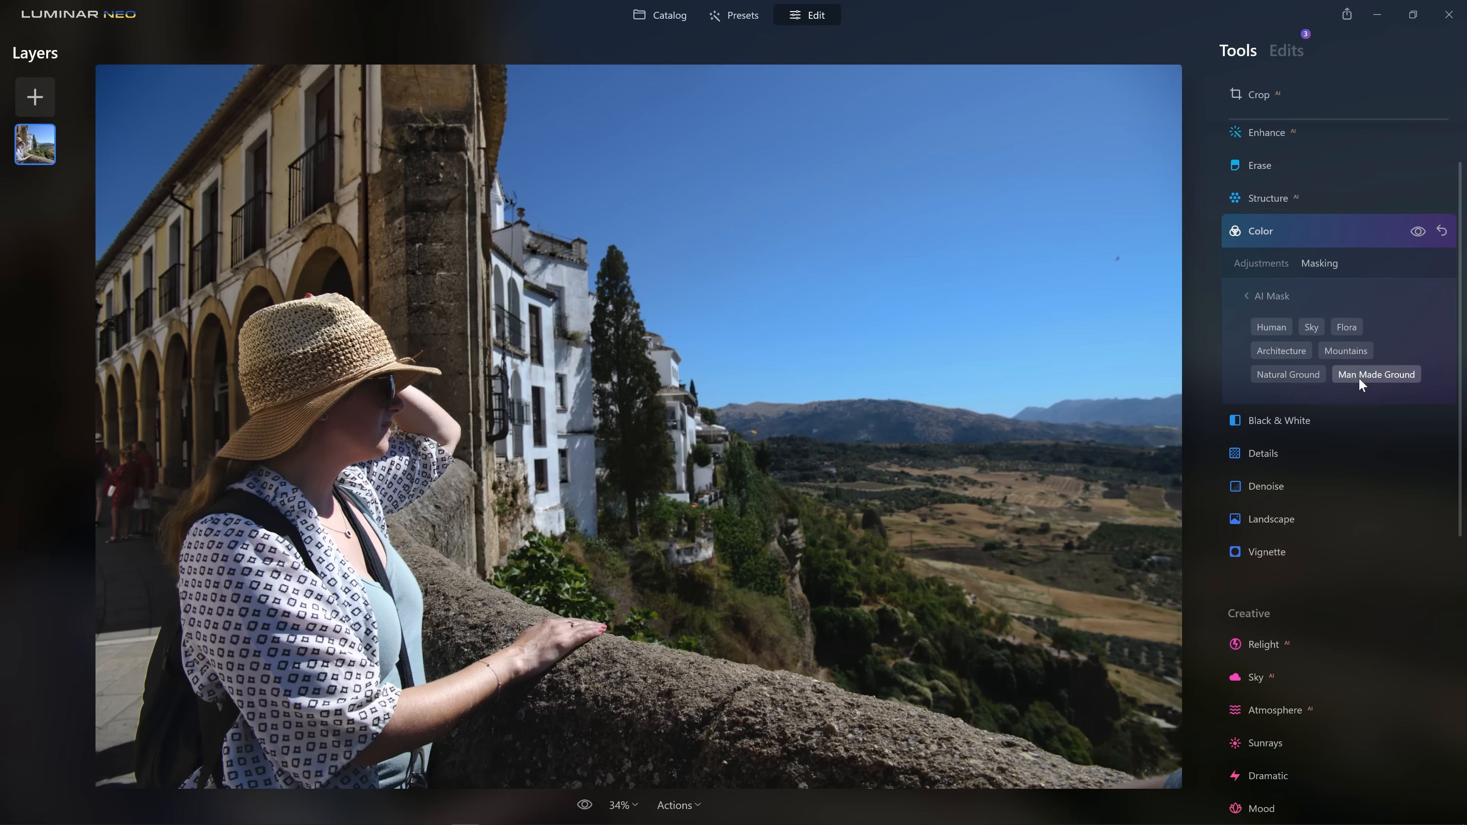
pyautogui.click(1291, 372)
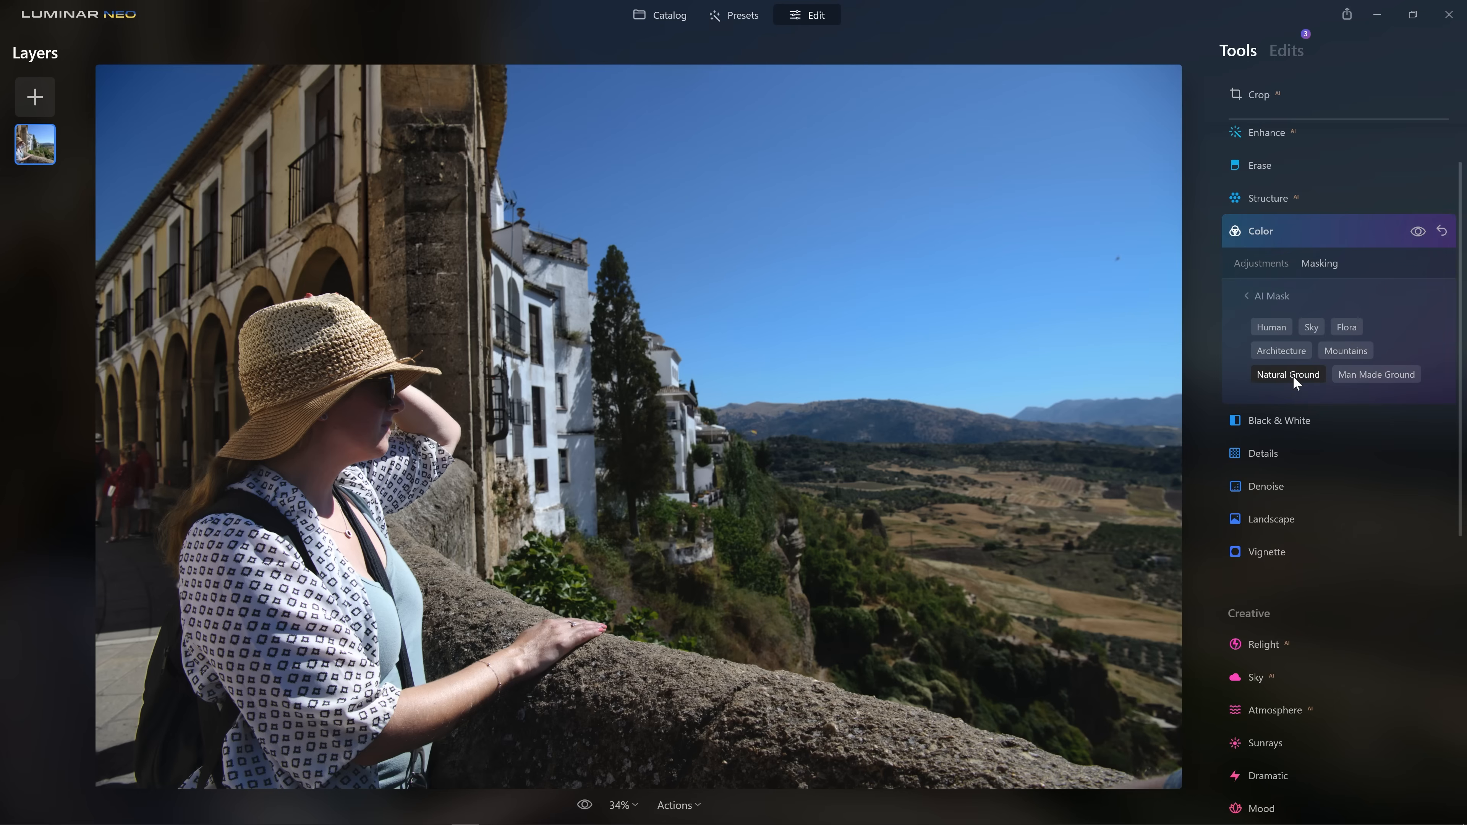
pyautogui.click(1275, 263)
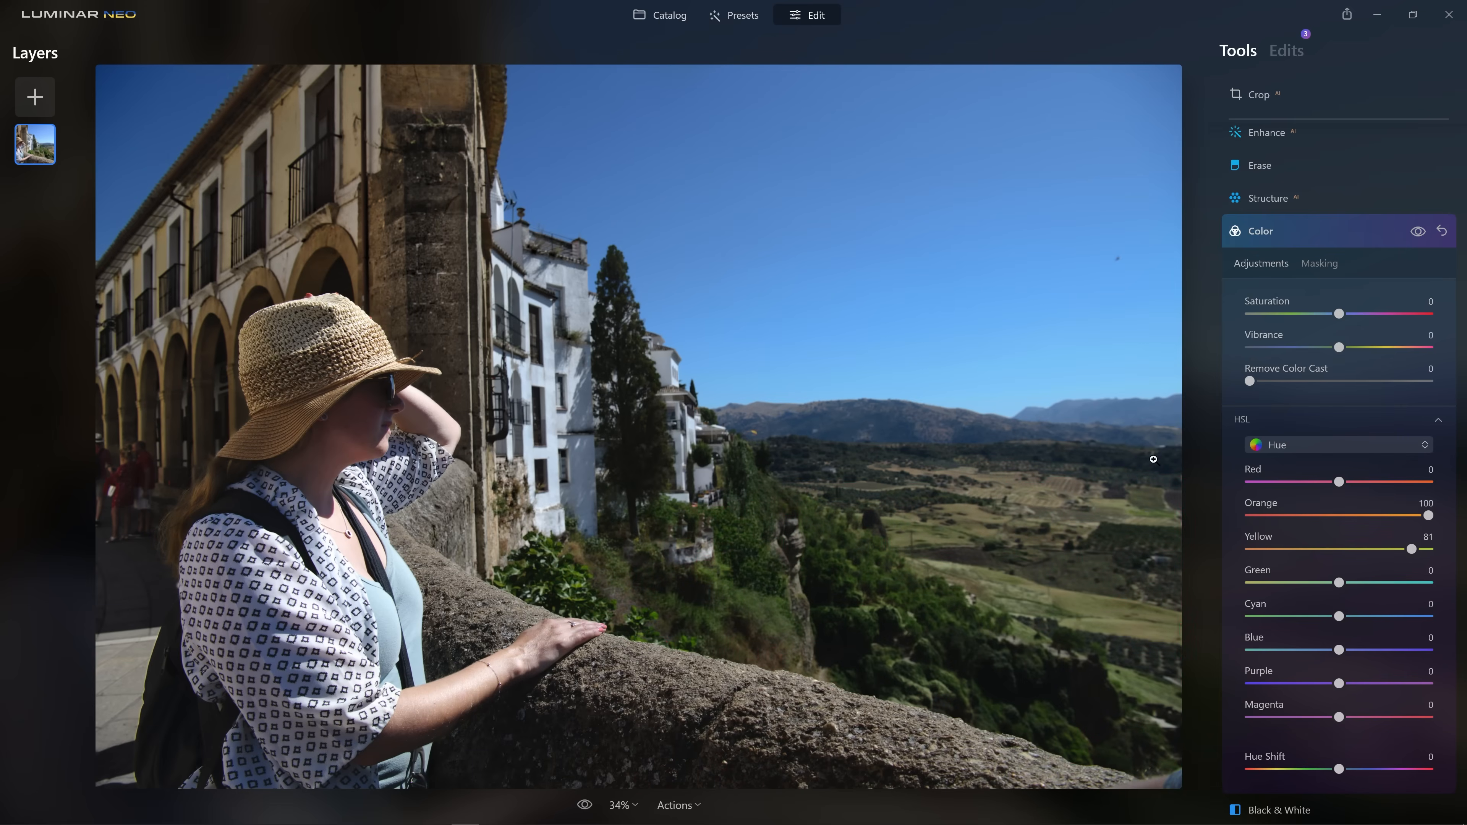
# Step: Erase the Color mask from the cliffside and stone wall with a size 222 brush at strength 51
pyautogui.click(1321, 273)
pyautogui.click(1248, 296)
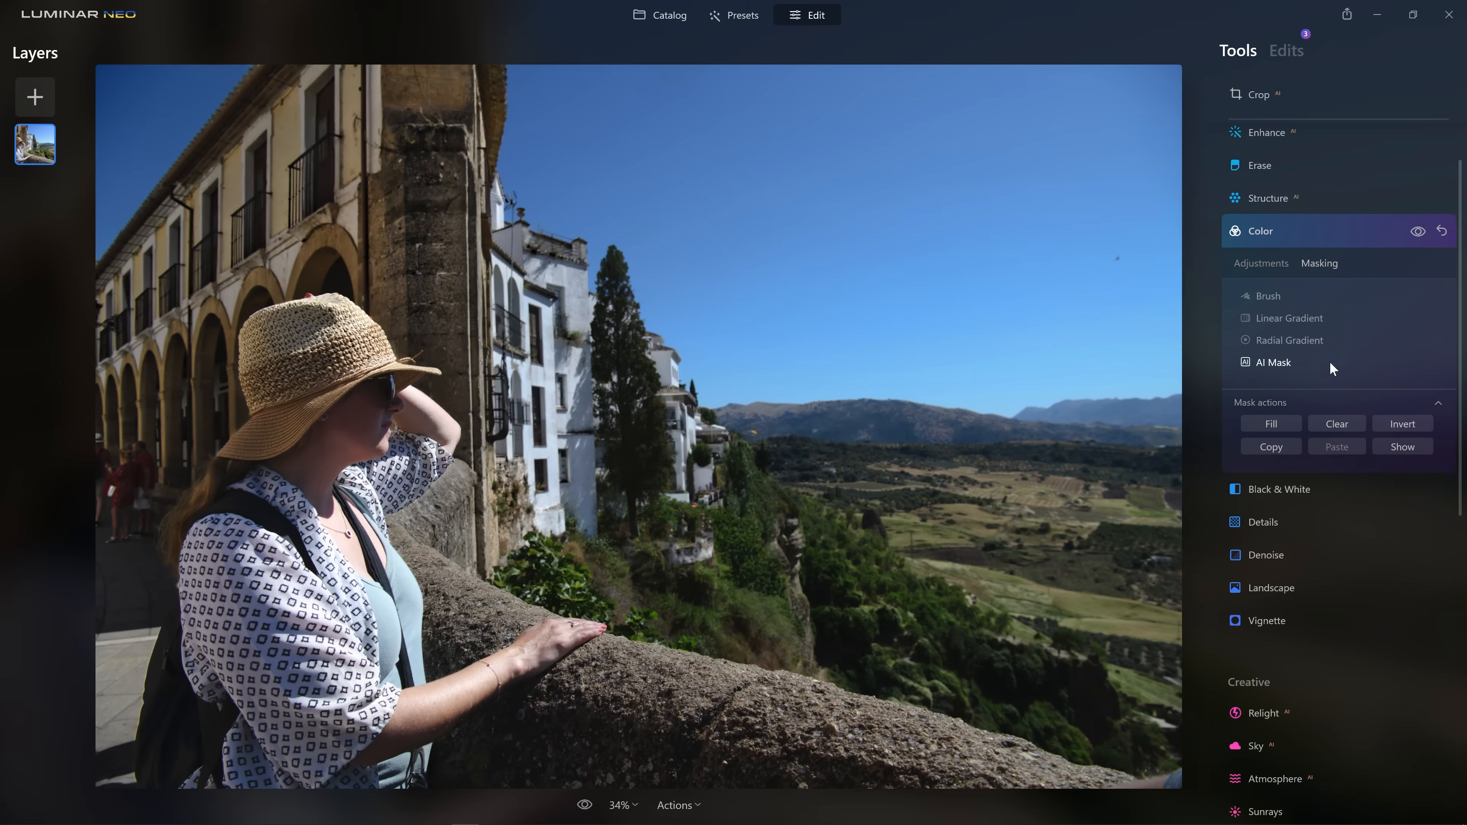
pyautogui.click(1278, 296)
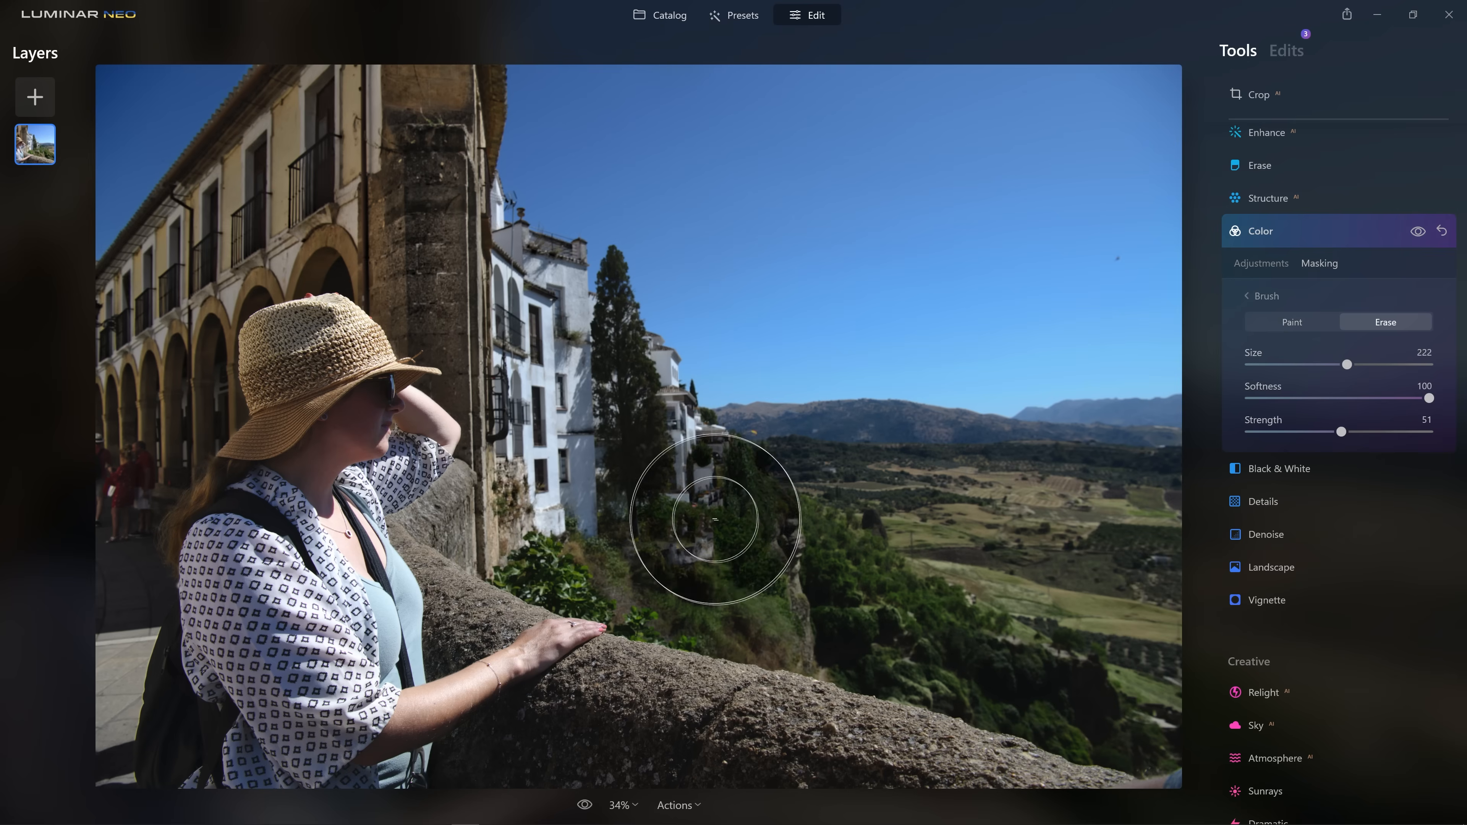
pyautogui.moveTo(699, 595)
pyautogui.mouseDown()
pyautogui.moveTo(780, 550)
pyautogui.moveTo(877, 694)
pyautogui.moveTo(1000, 791)
pyautogui.moveTo(1161, 783)
pyautogui.mouseUp()
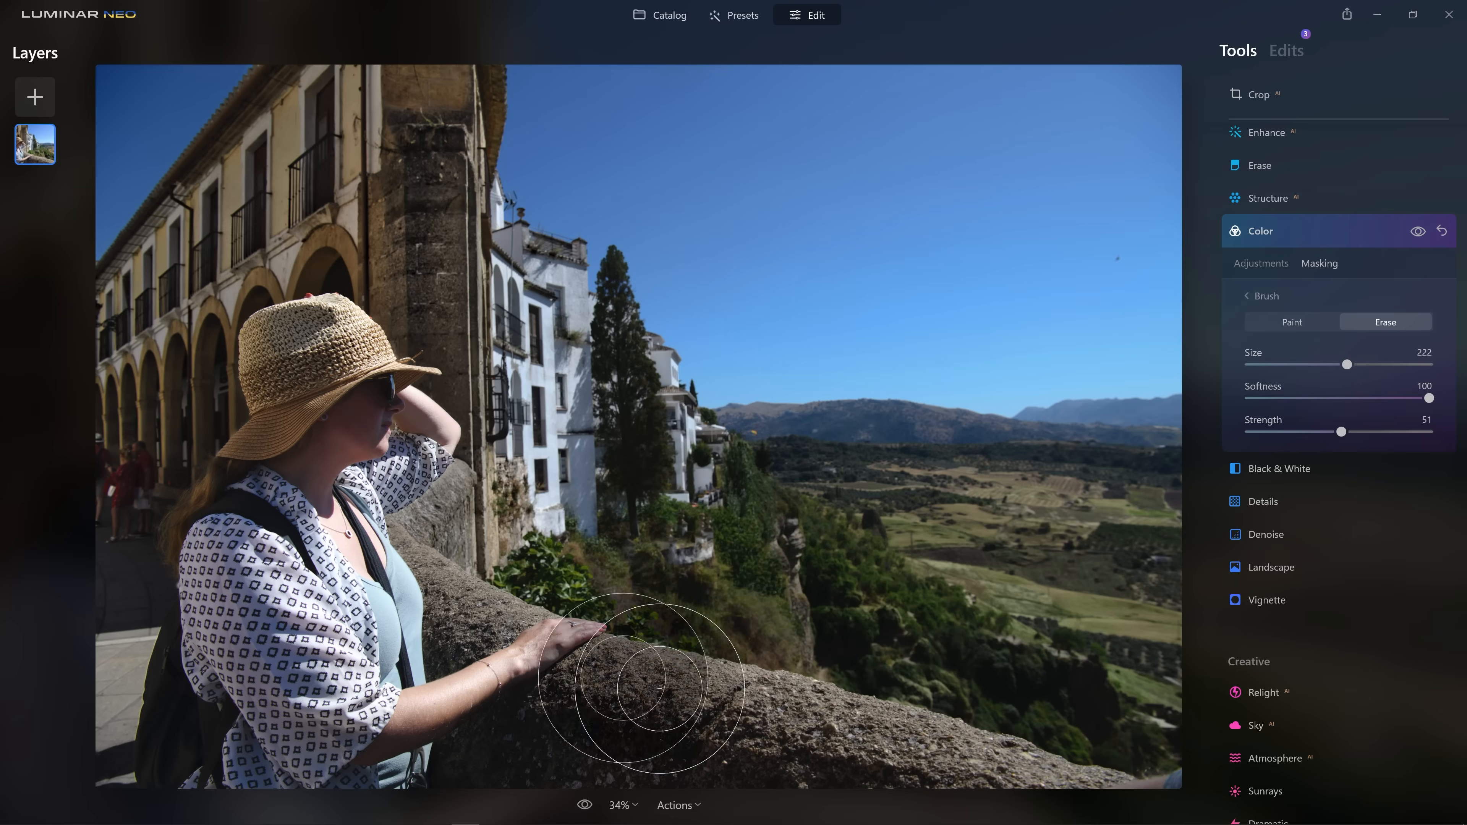
# Step: Paint the distant fields into the Color mask with the size 222 brush at strength 51
pyautogui.click(1315, 327)
pyautogui.moveTo(1064, 508)
pyautogui.mouseDown()
pyautogui.moveTo(917, 541)
pyautogui.moveTo(945, 536)
pyautogui.moveTo(1012, 568)
pyautogui.mouseUp()
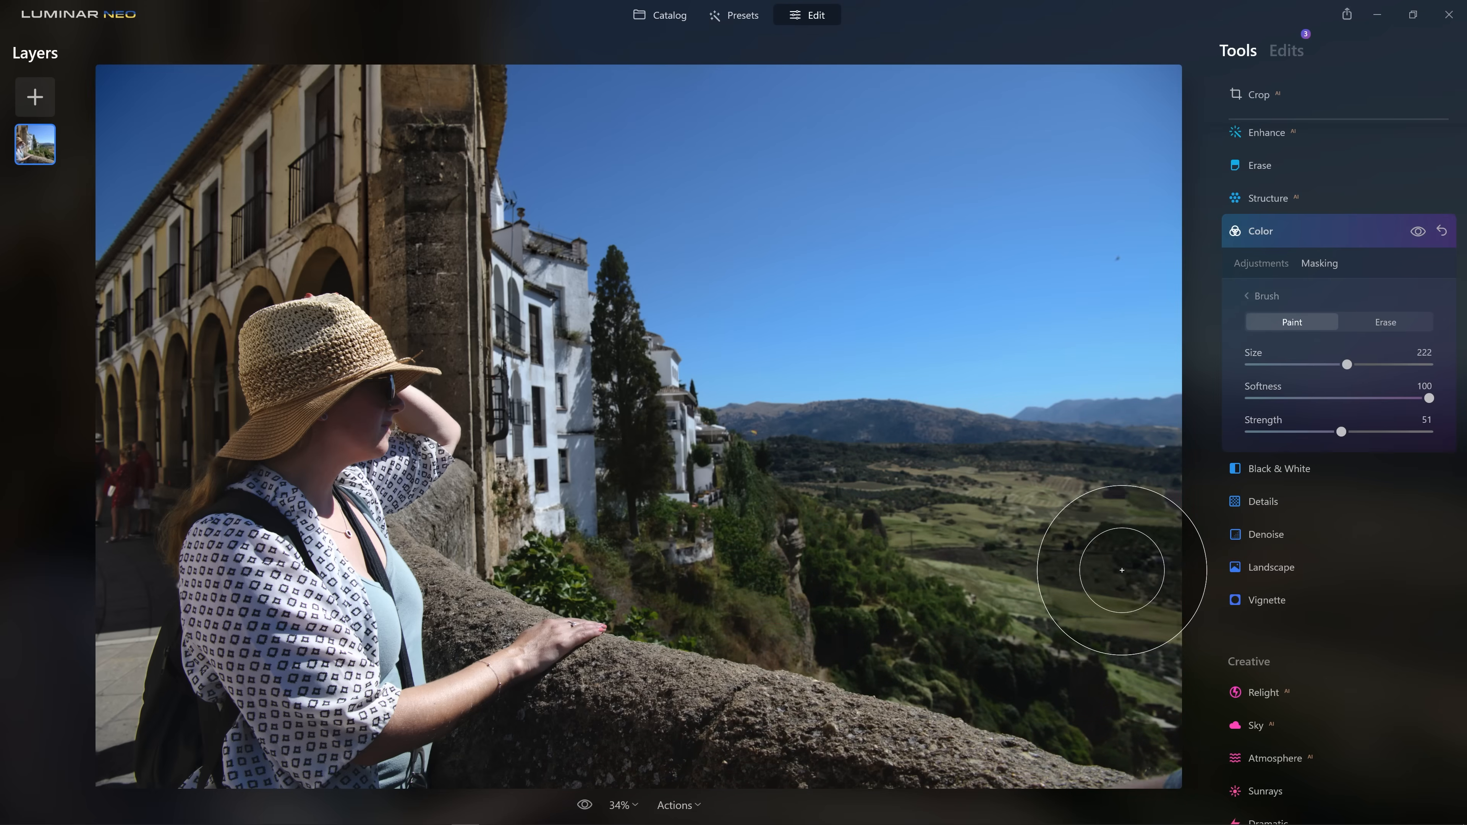
pyautogui.scroll(1, 1234, 468)
pyautogui.scroll(1, 1160, 187)
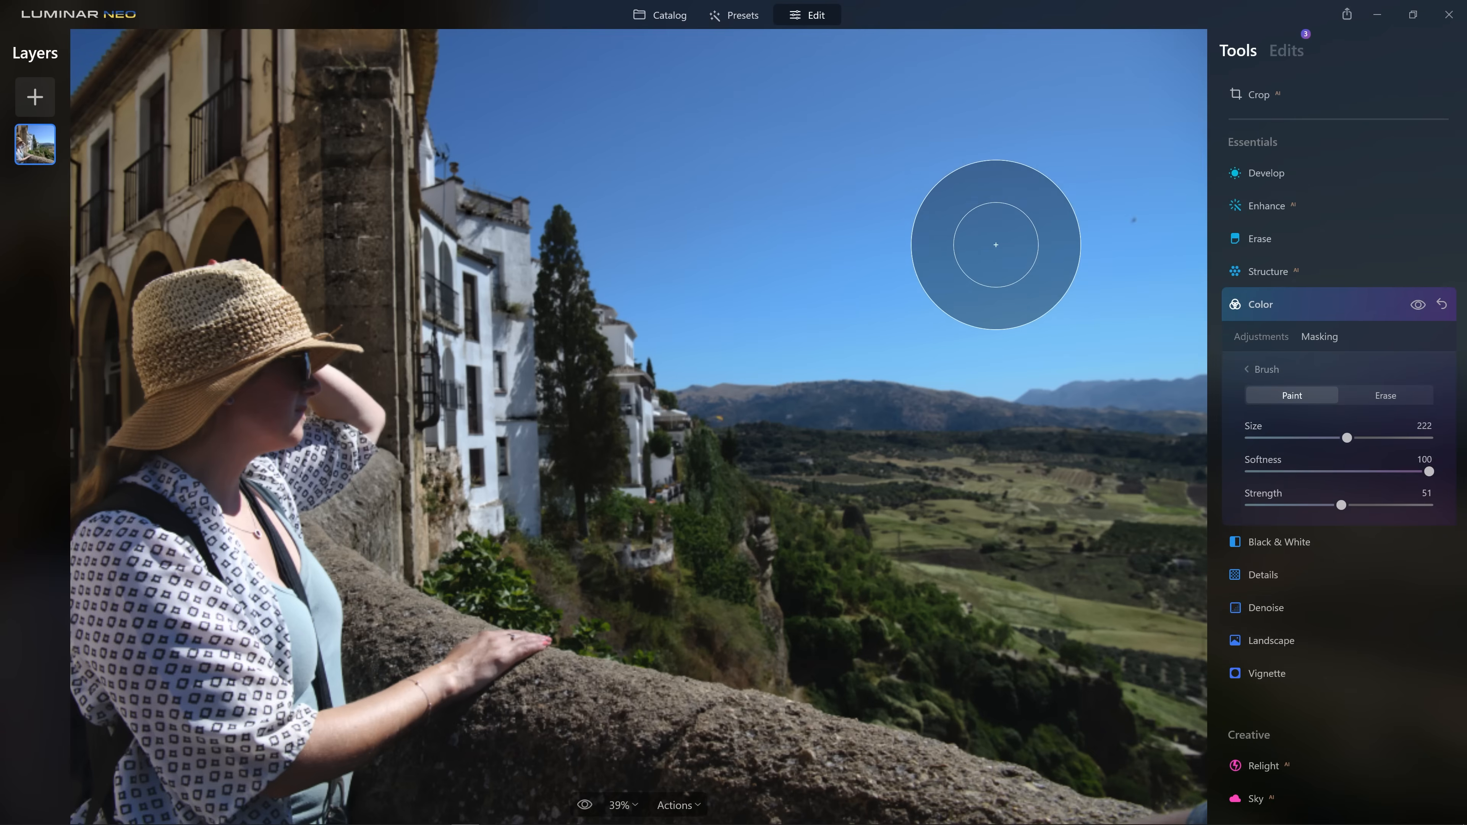
pyautogui.scroll(-1, 993, 249)
# Step: Add a new Develop adjustment to the photo with Exposure 0.51 and Temperature -37
pyautogui.click(1285, 176)
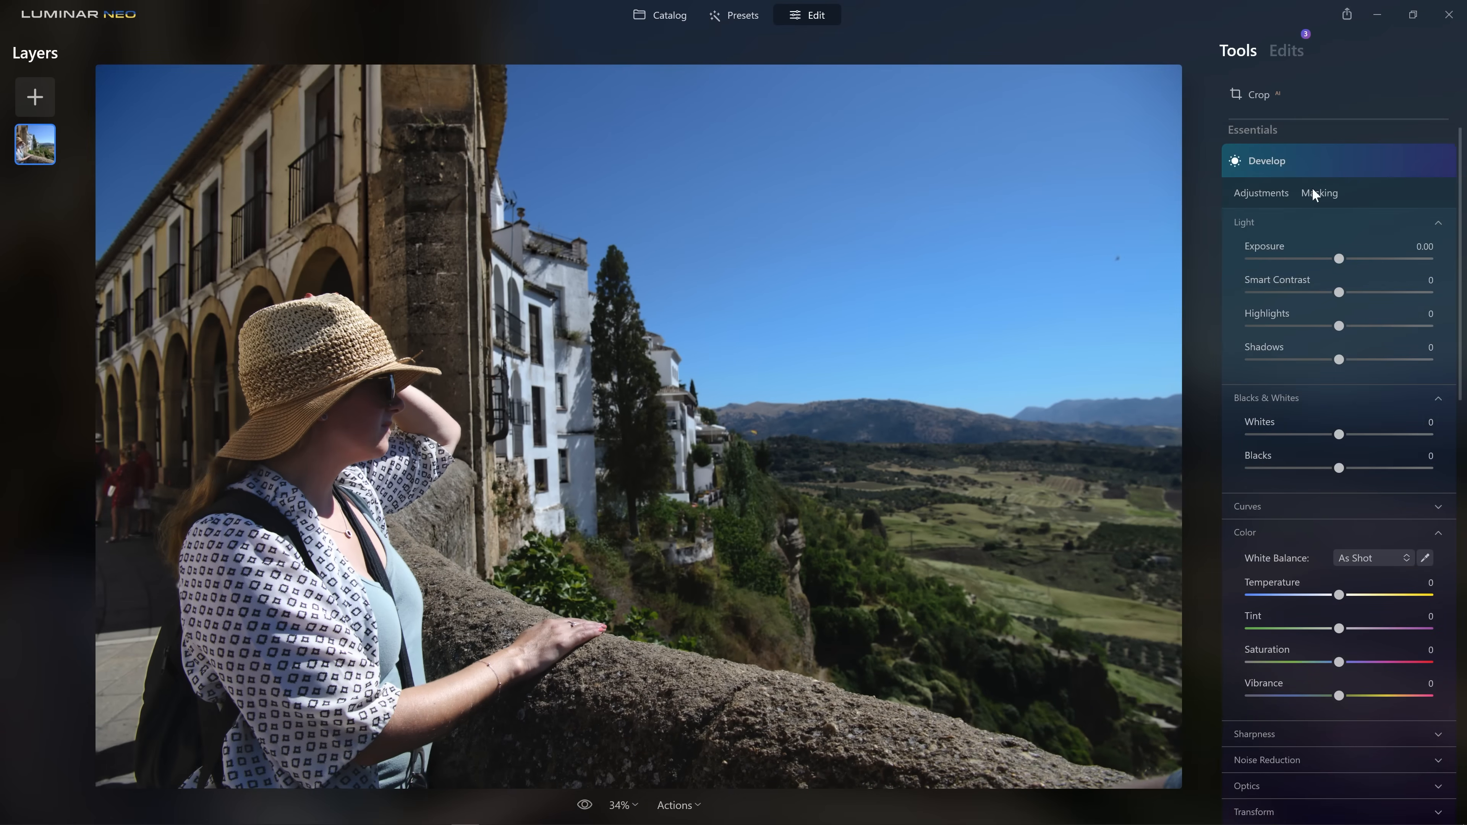
pyautogui.moveTo(1338, 259); pyautogui.dragTo(1351, 263)
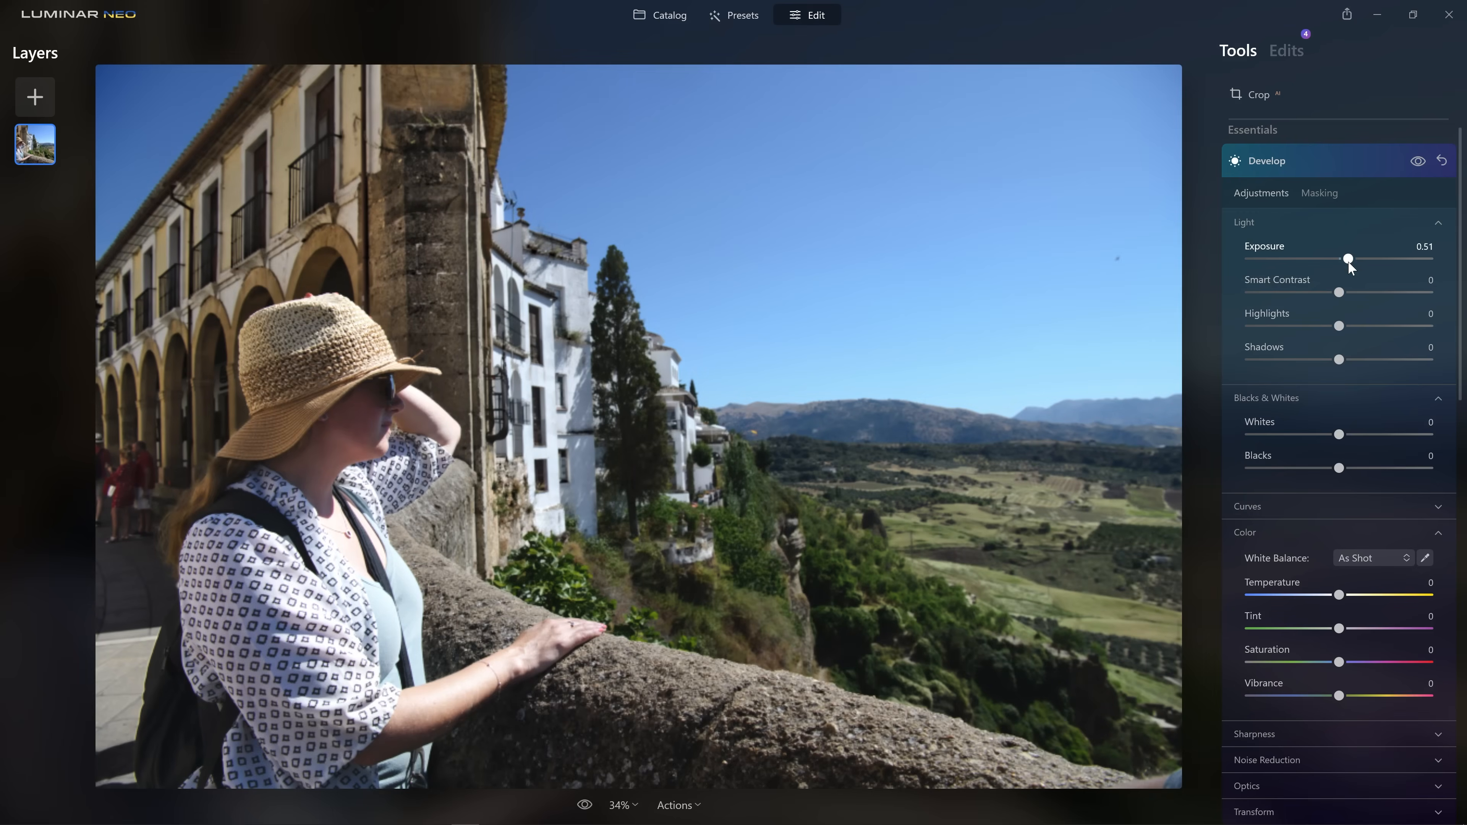
pyautogui.moveTo(1341, 597); pyautogui.dragTo(1305, 597)
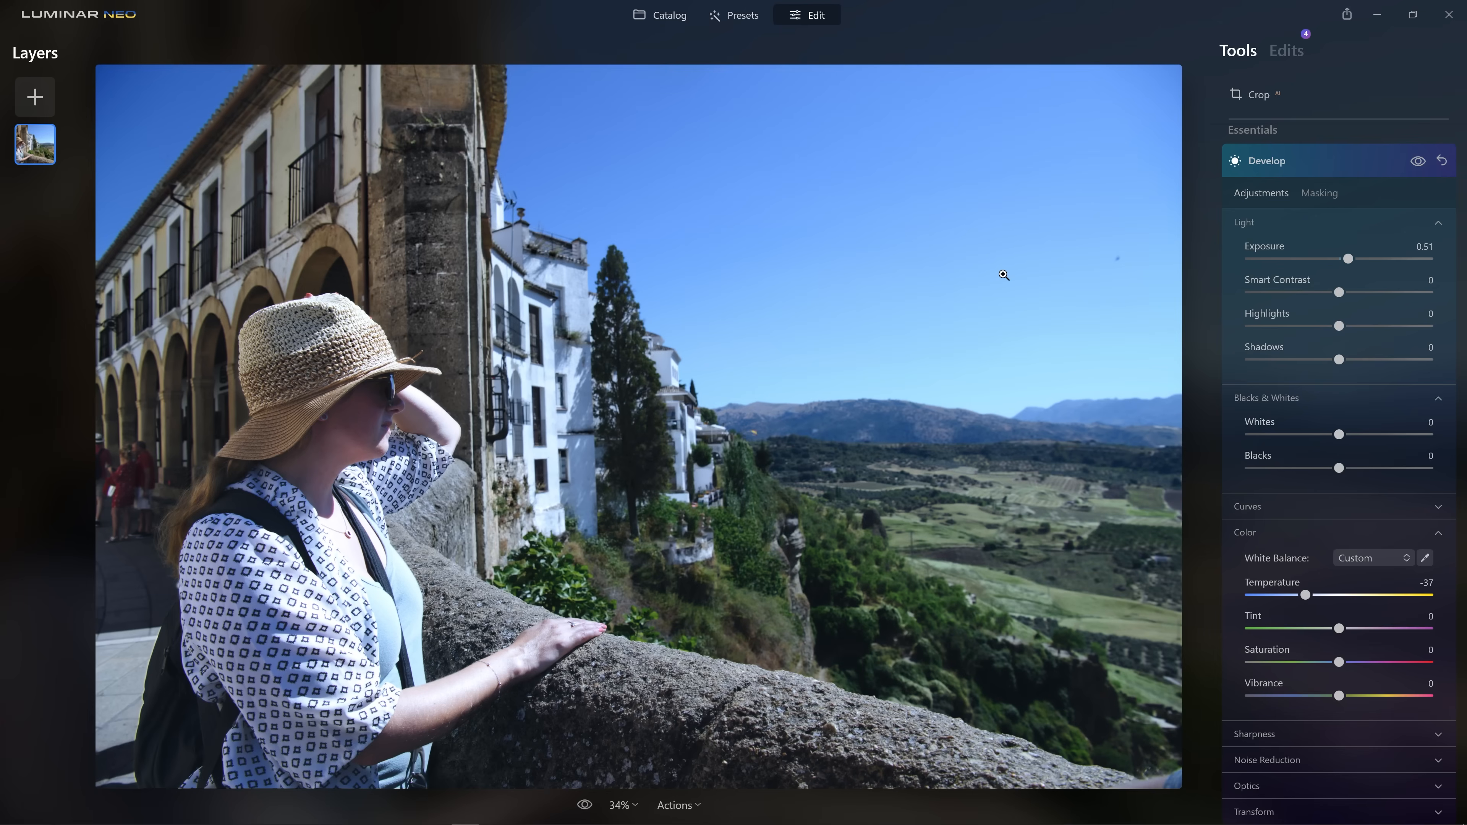
# Step: Limit the new Develop adjustment to the sky with the AI Sky mask and return to its adjustments
pyautogui.click(1319, 197)
pyautogui.click(1273, 293)
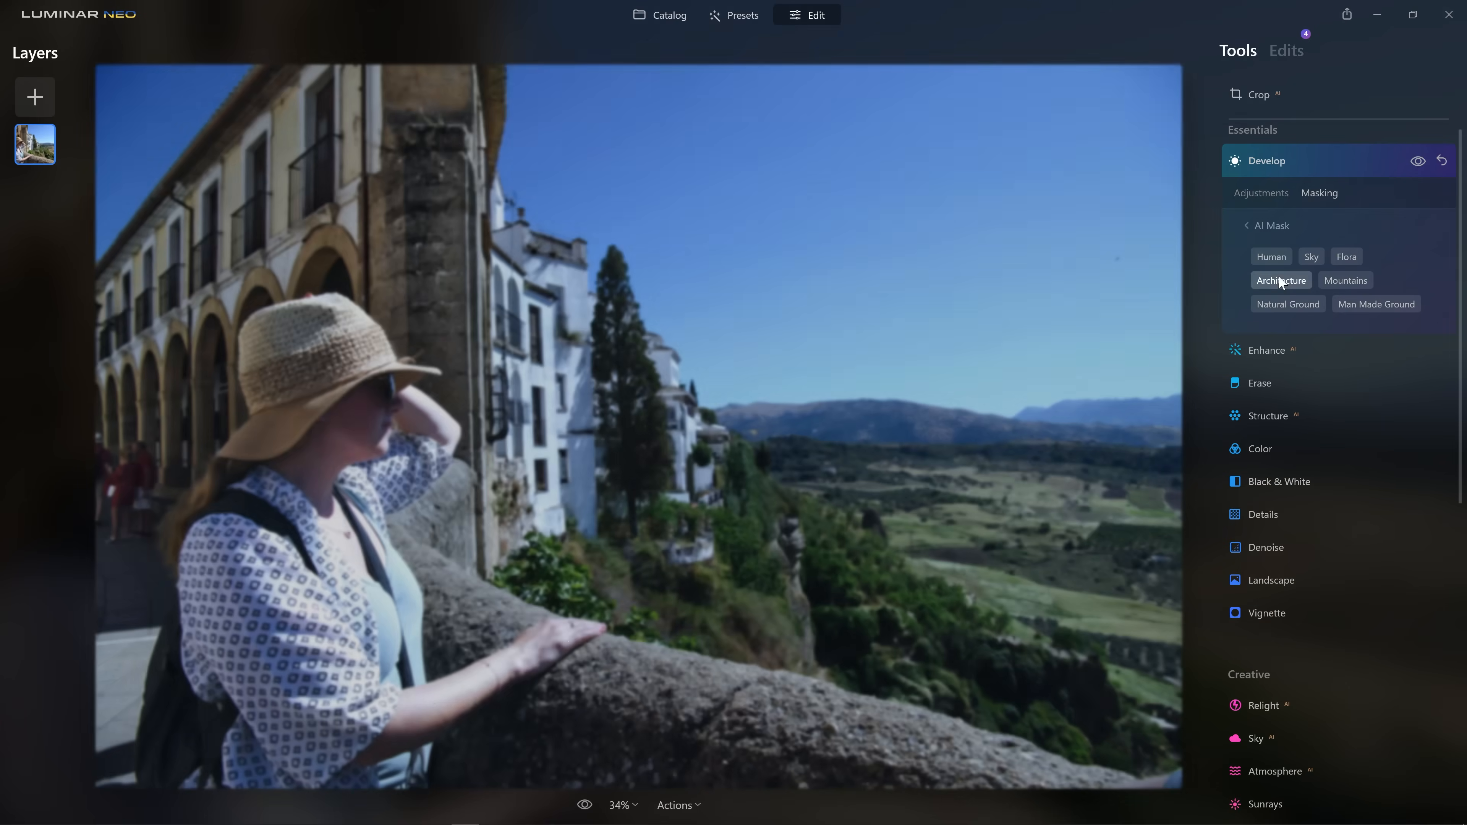
pyautogui.click(1311, 260)
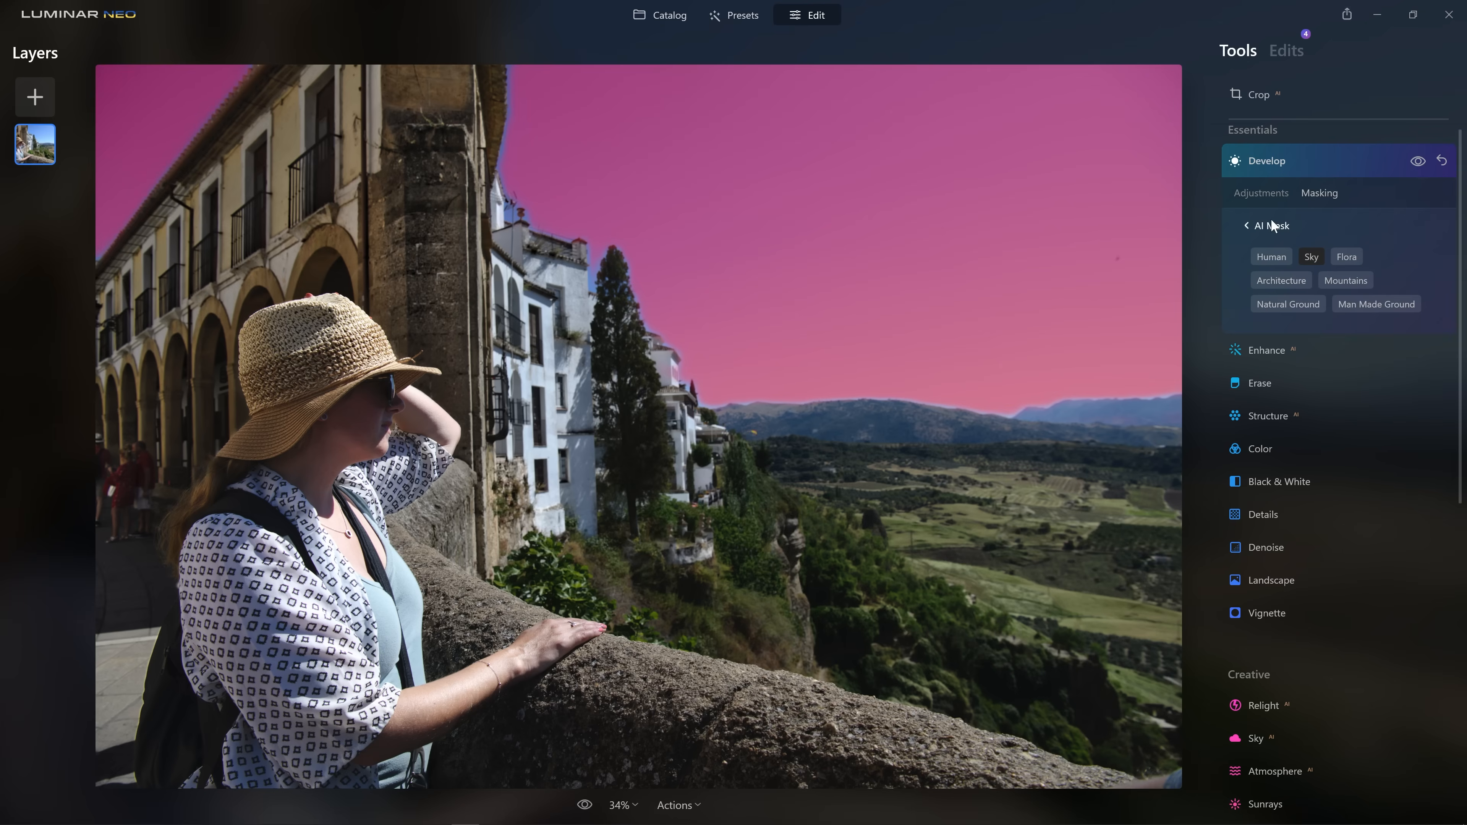
pyautogui.click(1268, 195)
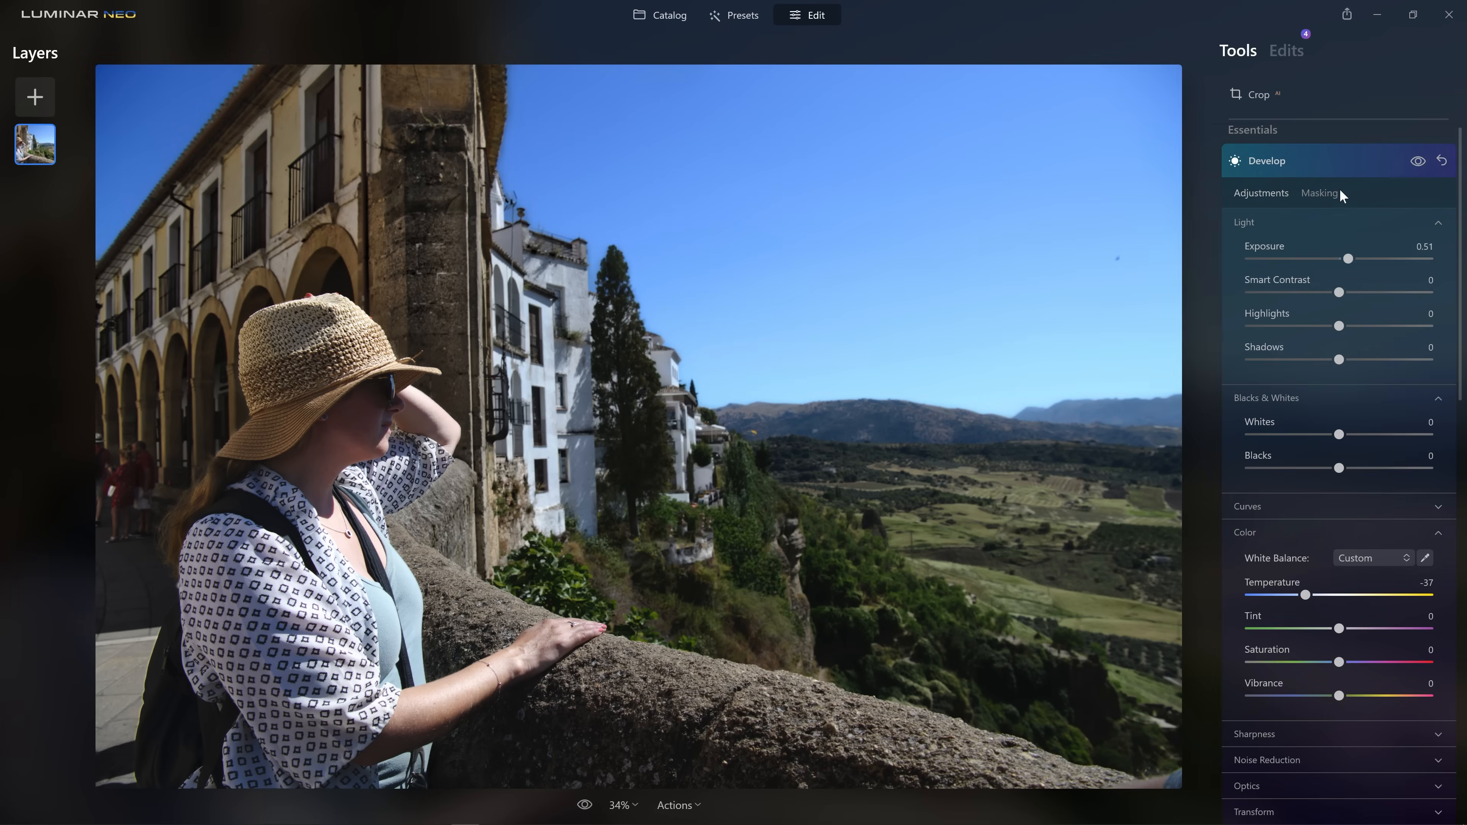
# Step: Compare the photo with and without the Develop sky adjustment, and the full edit against the original
pyautogui.click(1416, 162)
pyautogui.click(1417, 164)
pyautogui.click(1417, 165)
pyautogui.click(1417, 164)
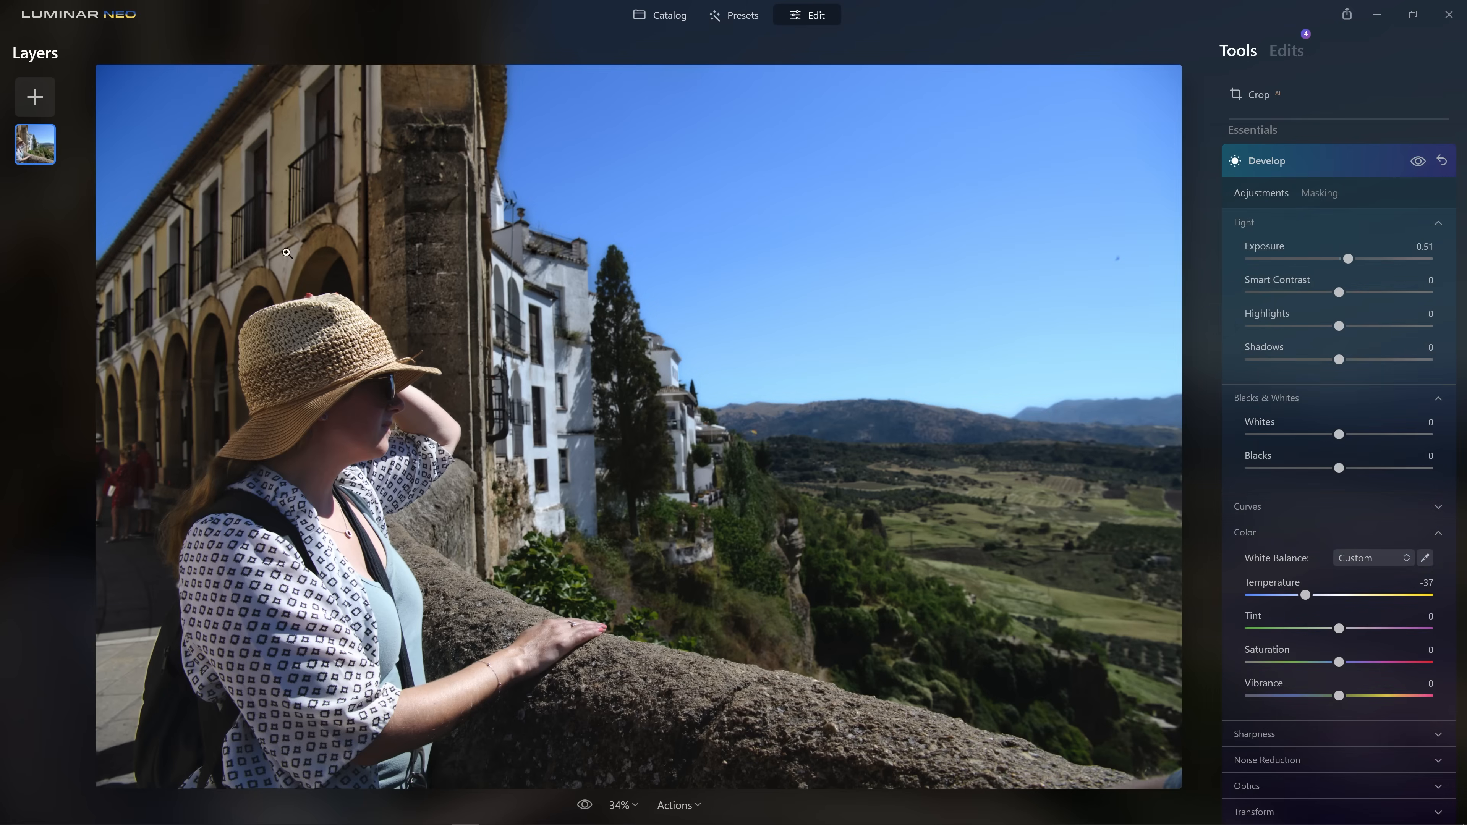
pyautogui.click(595, 804)
pyautogui.click(585, 805)
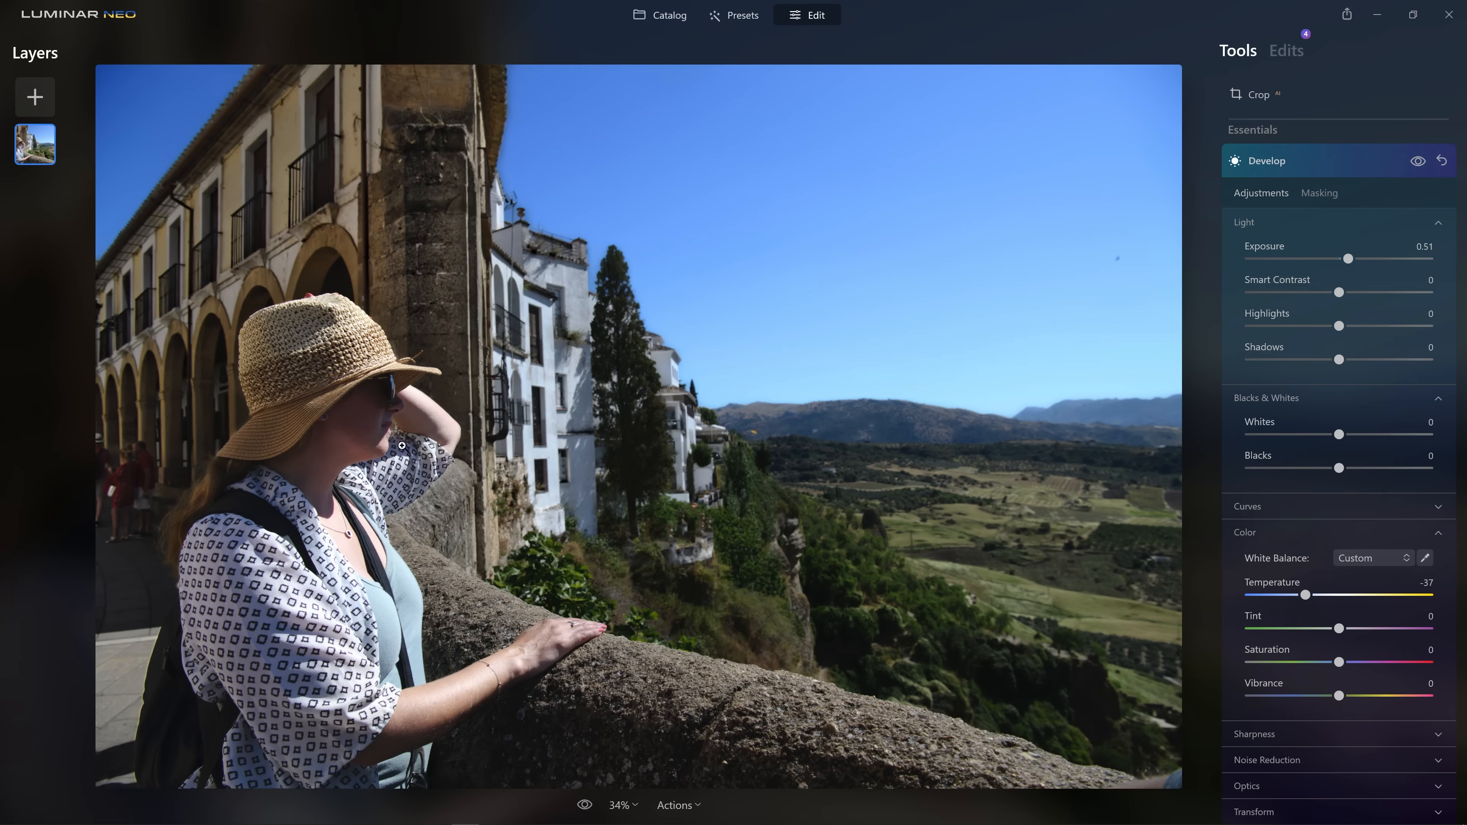
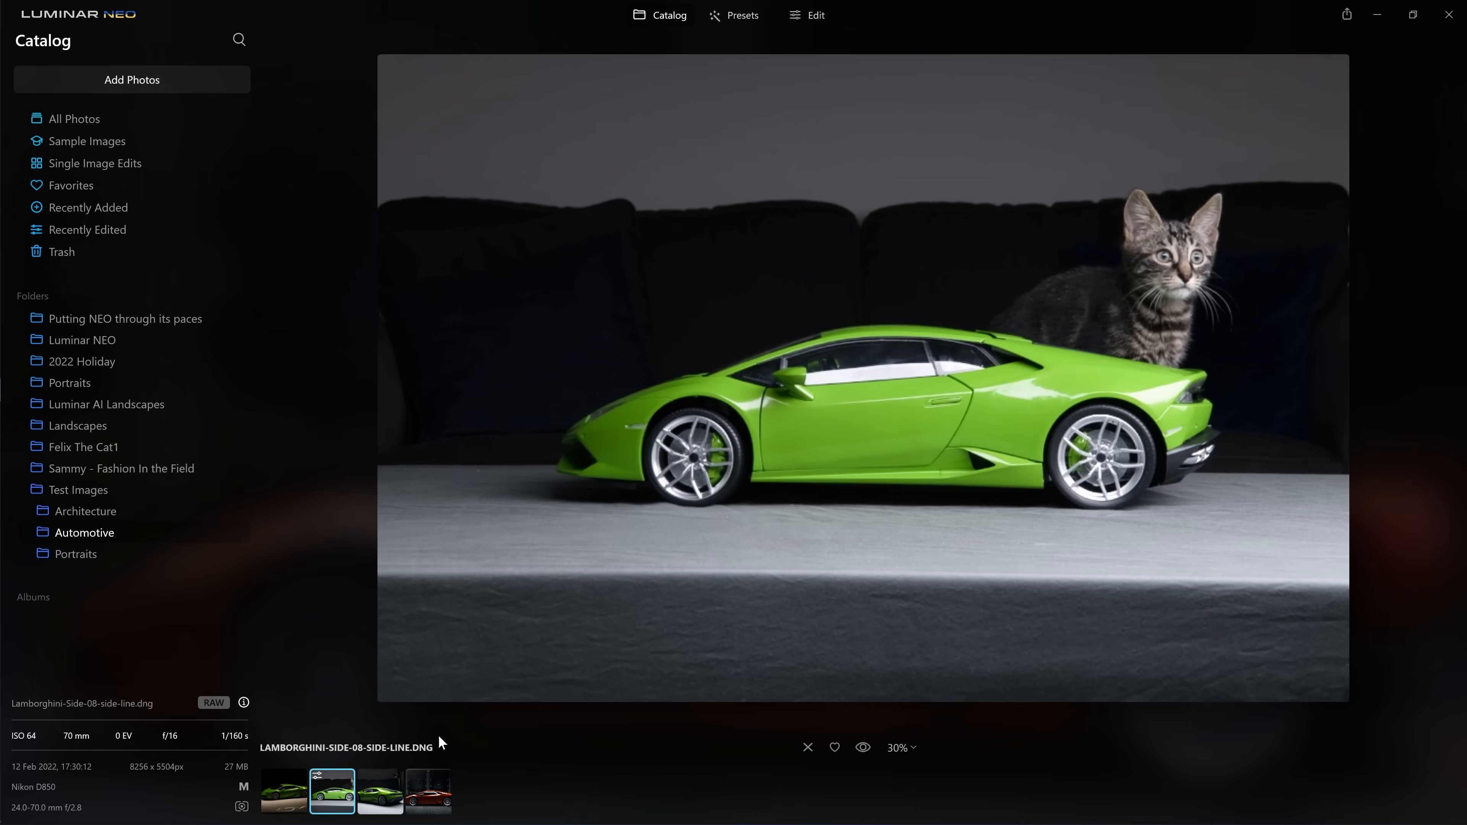
# Step: Open Lamborghini-Side-view.jpg for editing and set the Color Hue Shift to -58
pyautogui.click(436, 812)
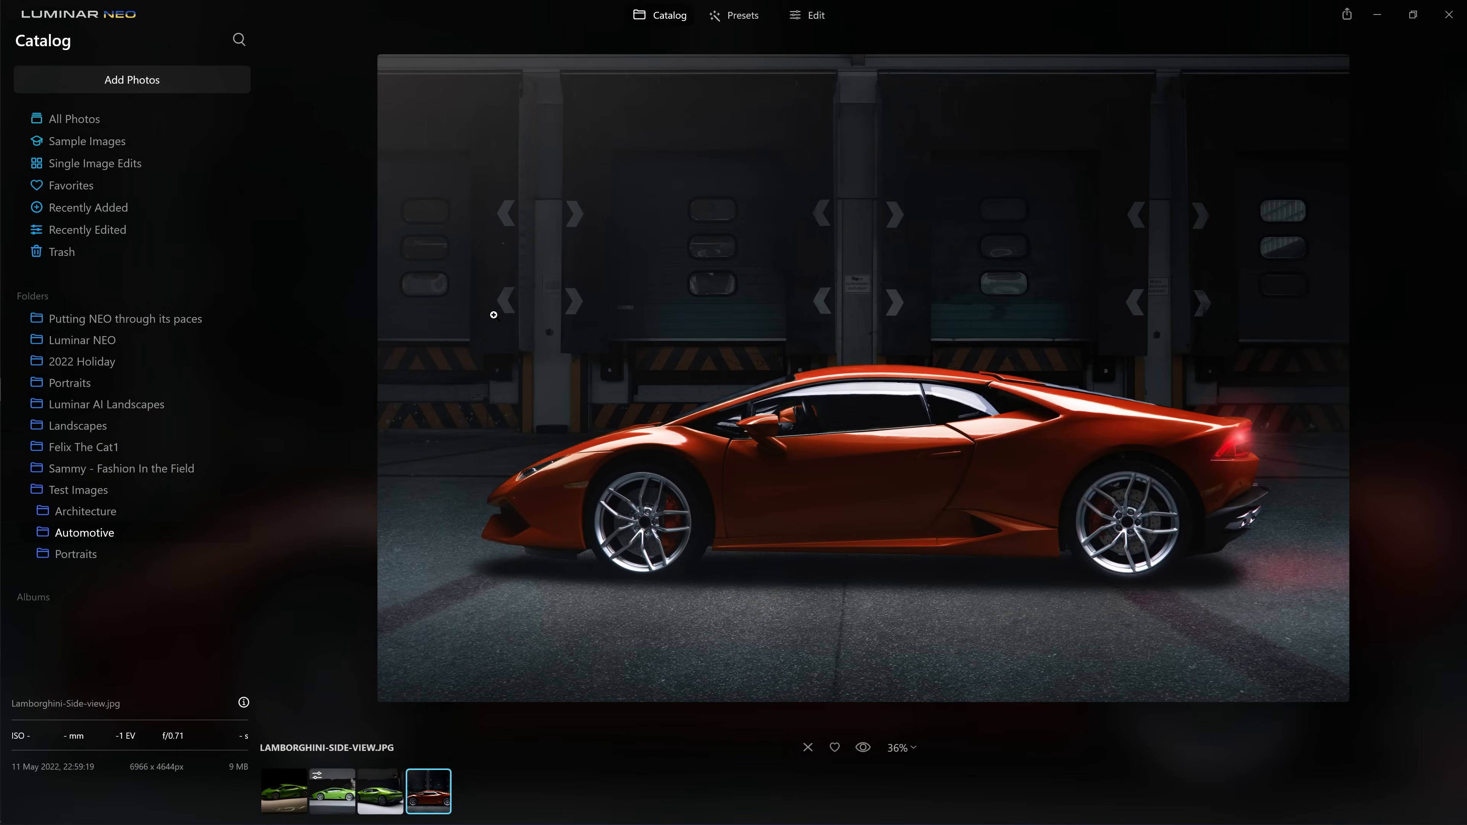
pyautogui.click(814, 16)
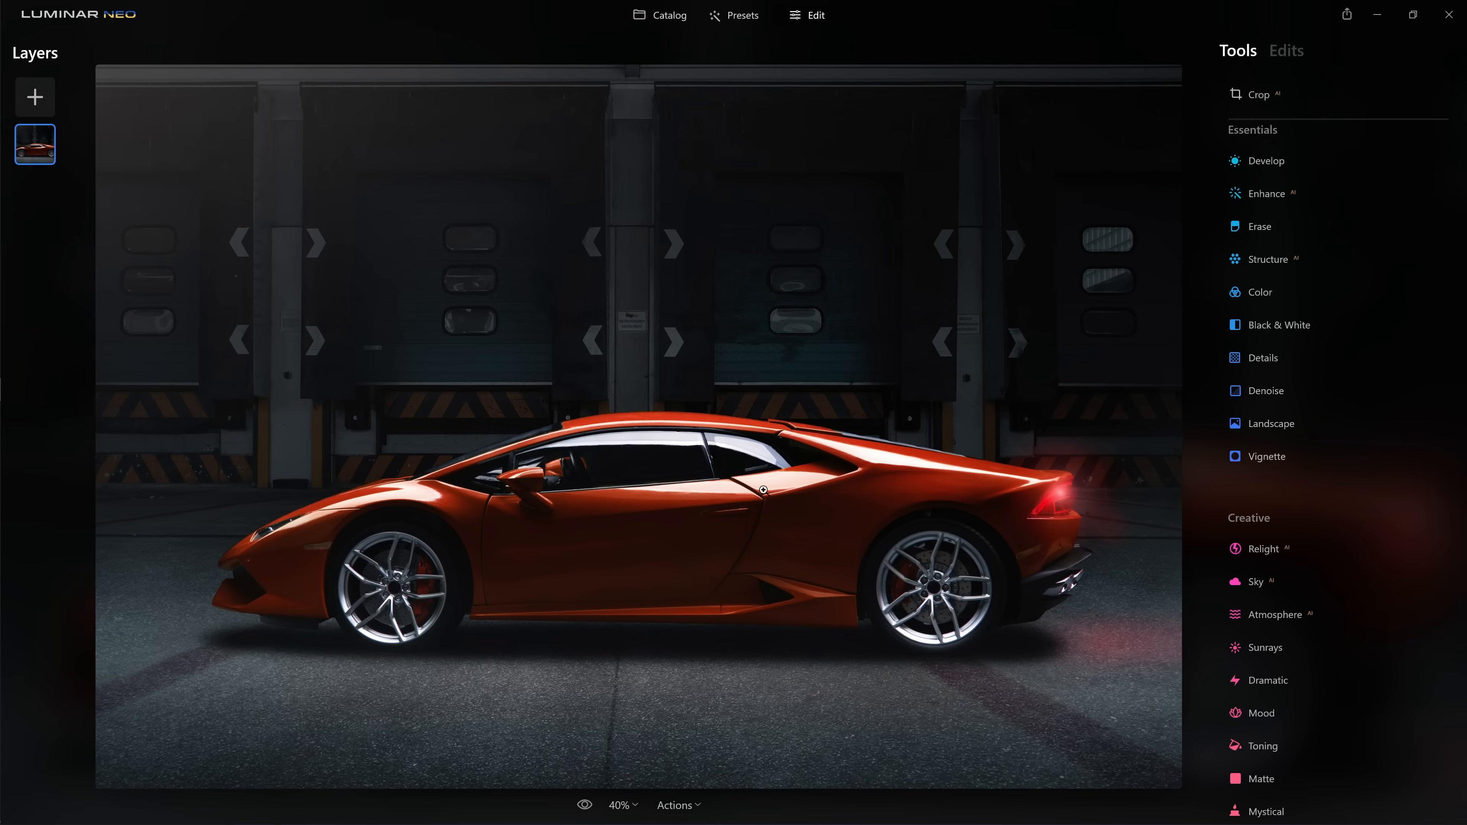
pyautogui.click(1300, 289)
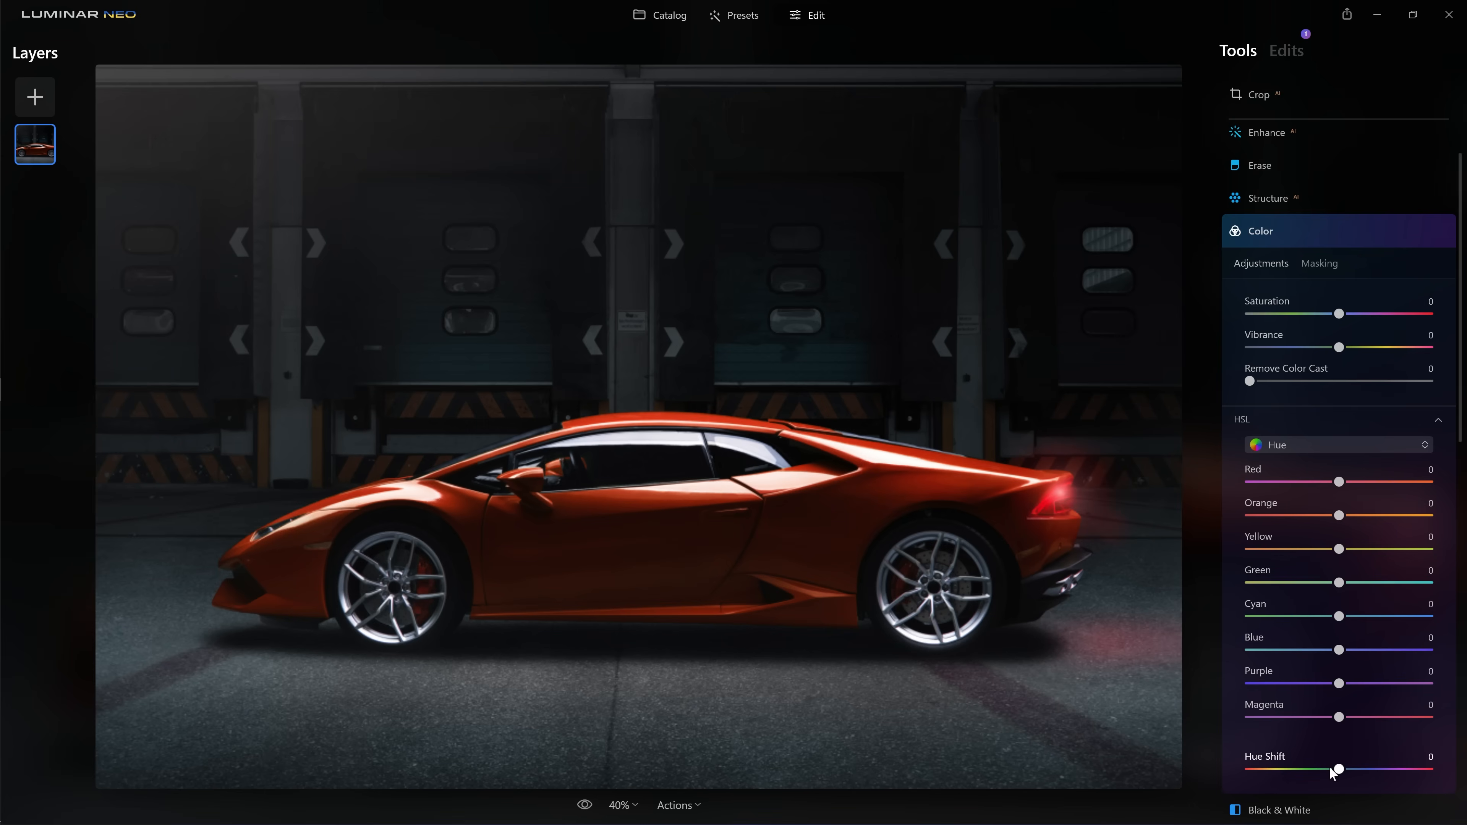
pyautogui.moveTo(1338, 769); pyautogui.dragTo(1306, 775)
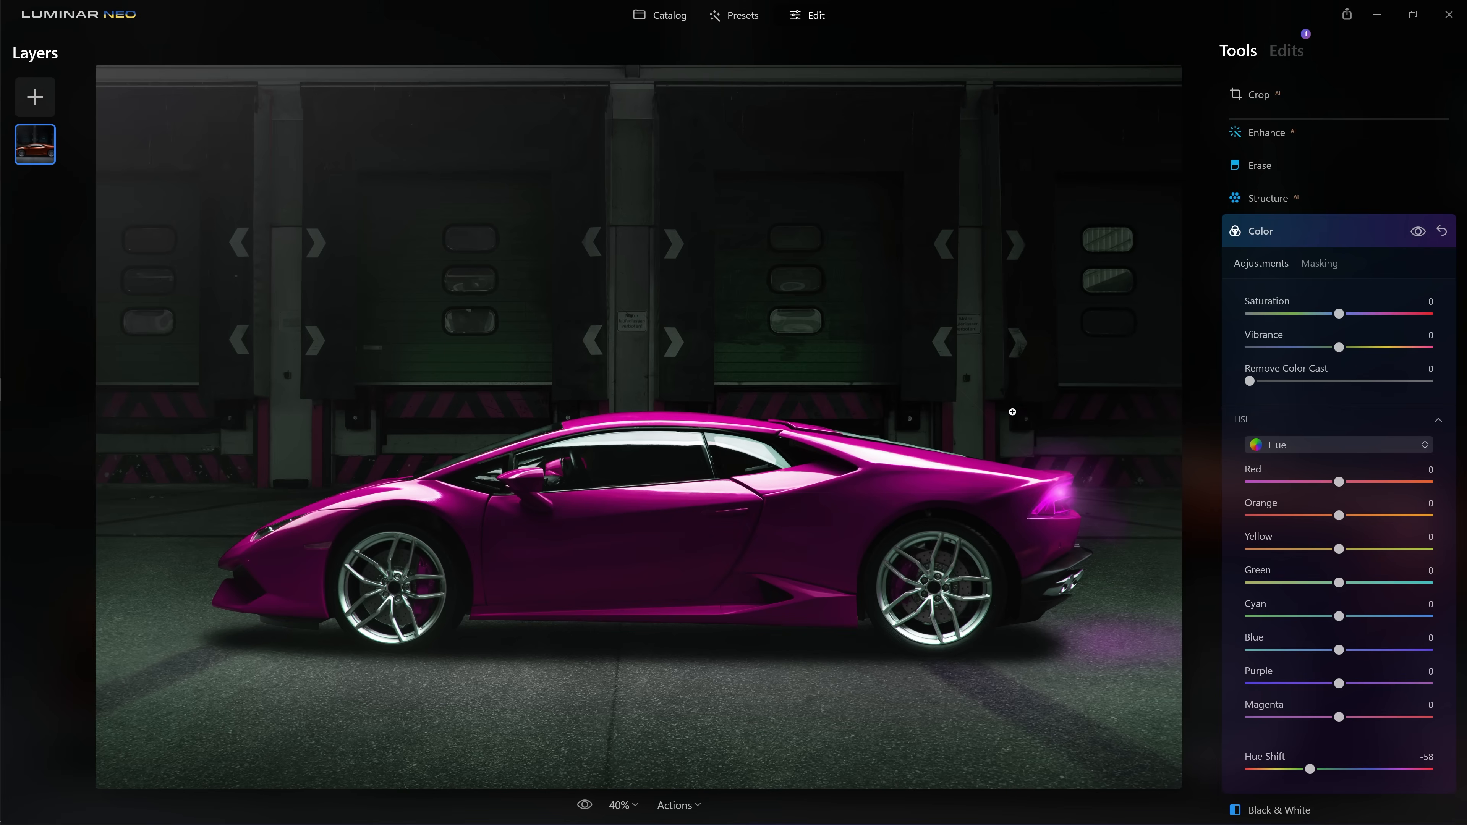
# Step: Limit the hue shift to the car with the AI Transport mask and return to the Color adjustments
pyautogui.click(1319, 267)
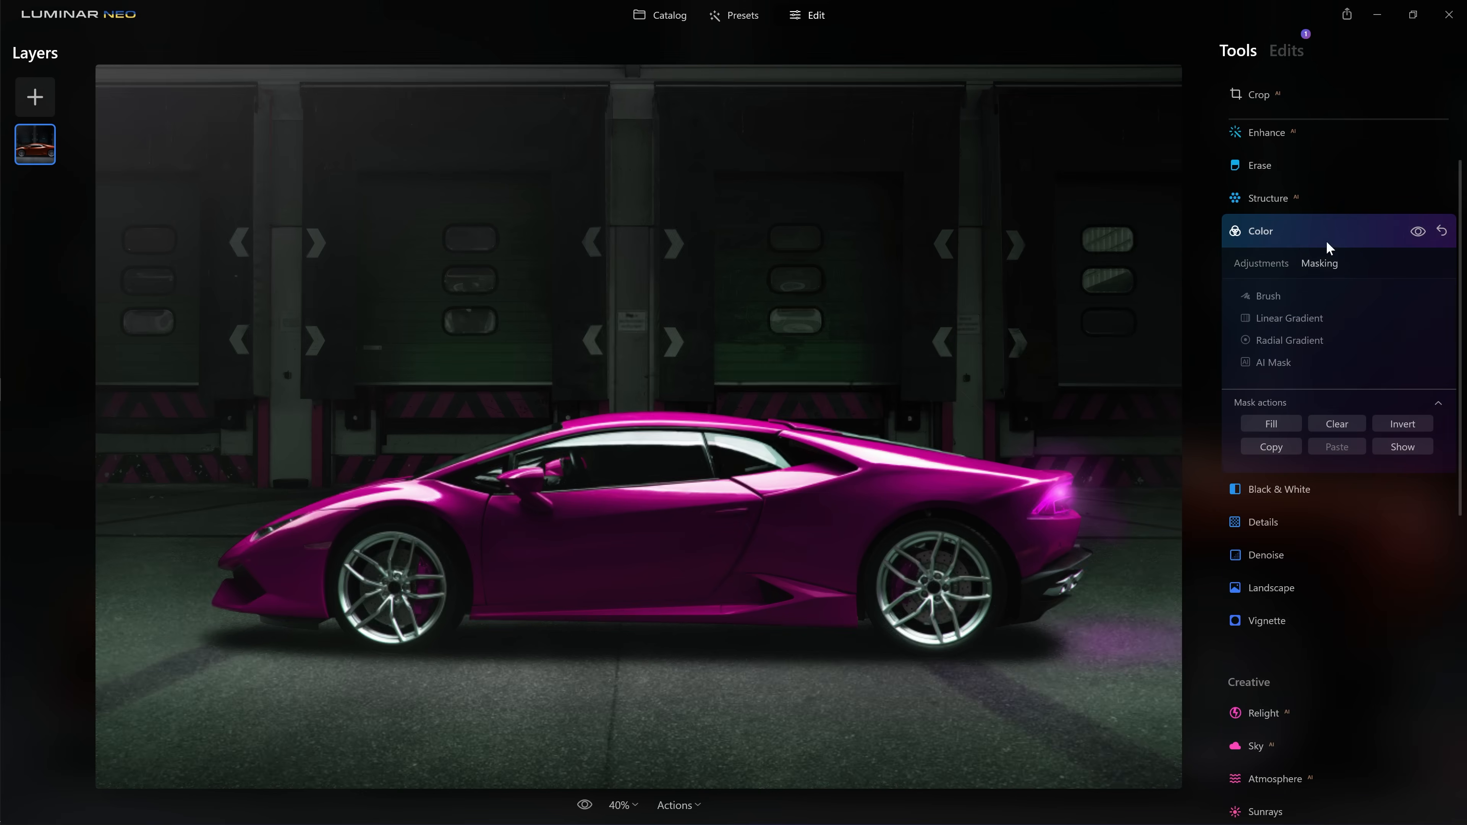
pyautogui.click(1286, 360)
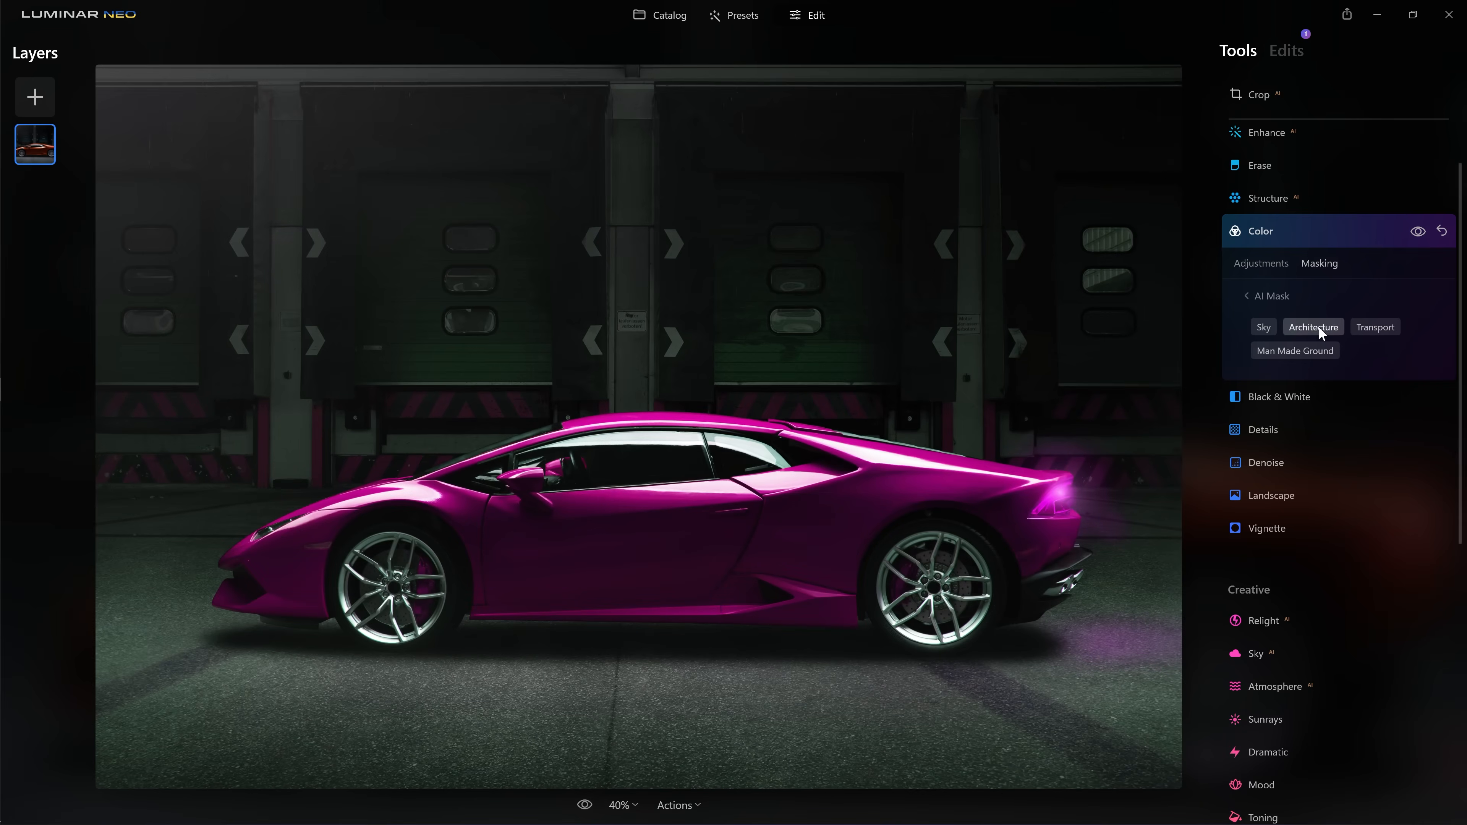
pyautogui.click(1384, 328)
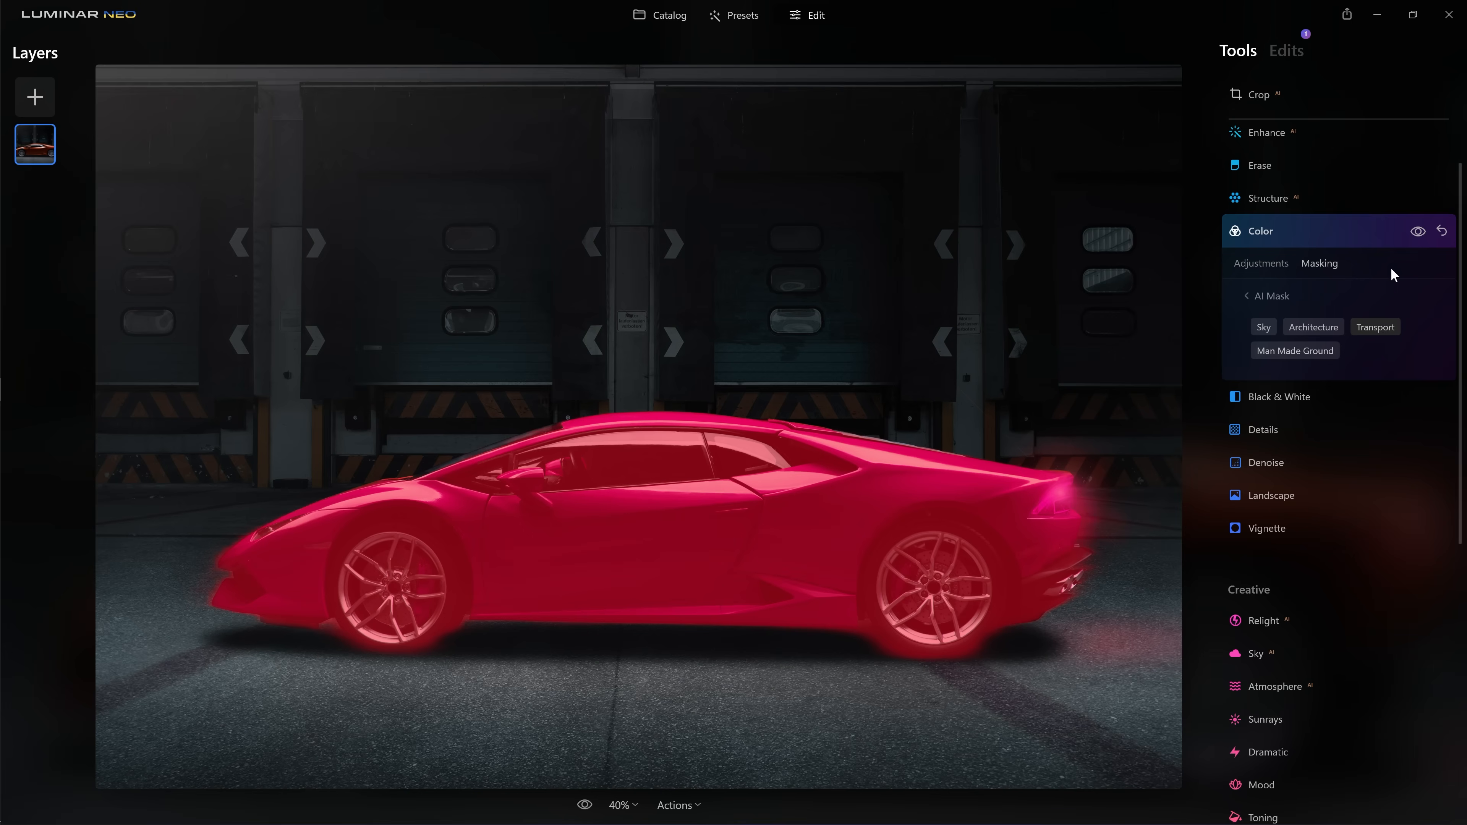
pyautogui.click(1285, 264)
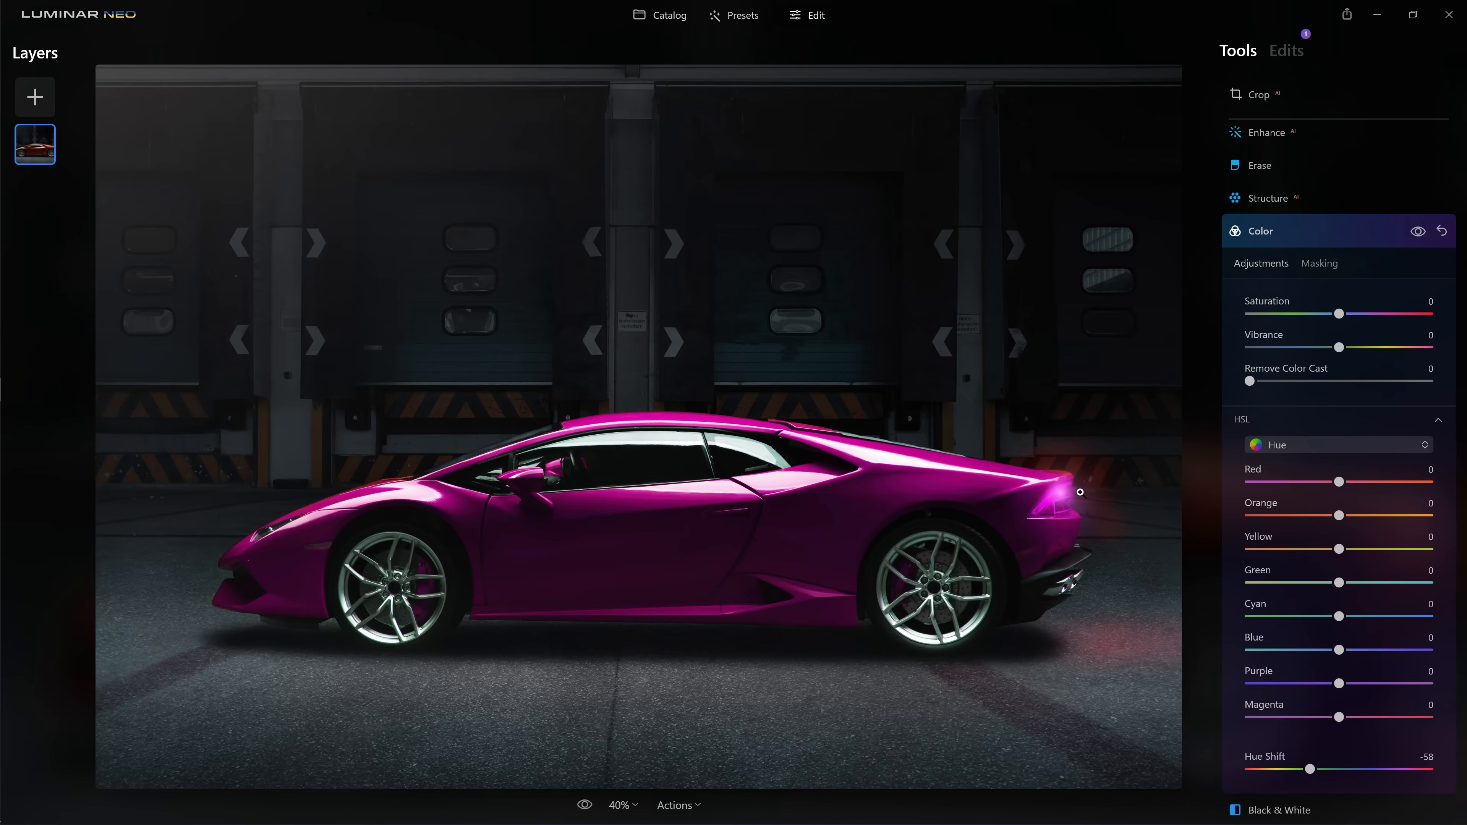
# Step: Erase the Color mask from the car's taillight with a reduced soft brush at strength 51
pyautogui.click(1322, 264)
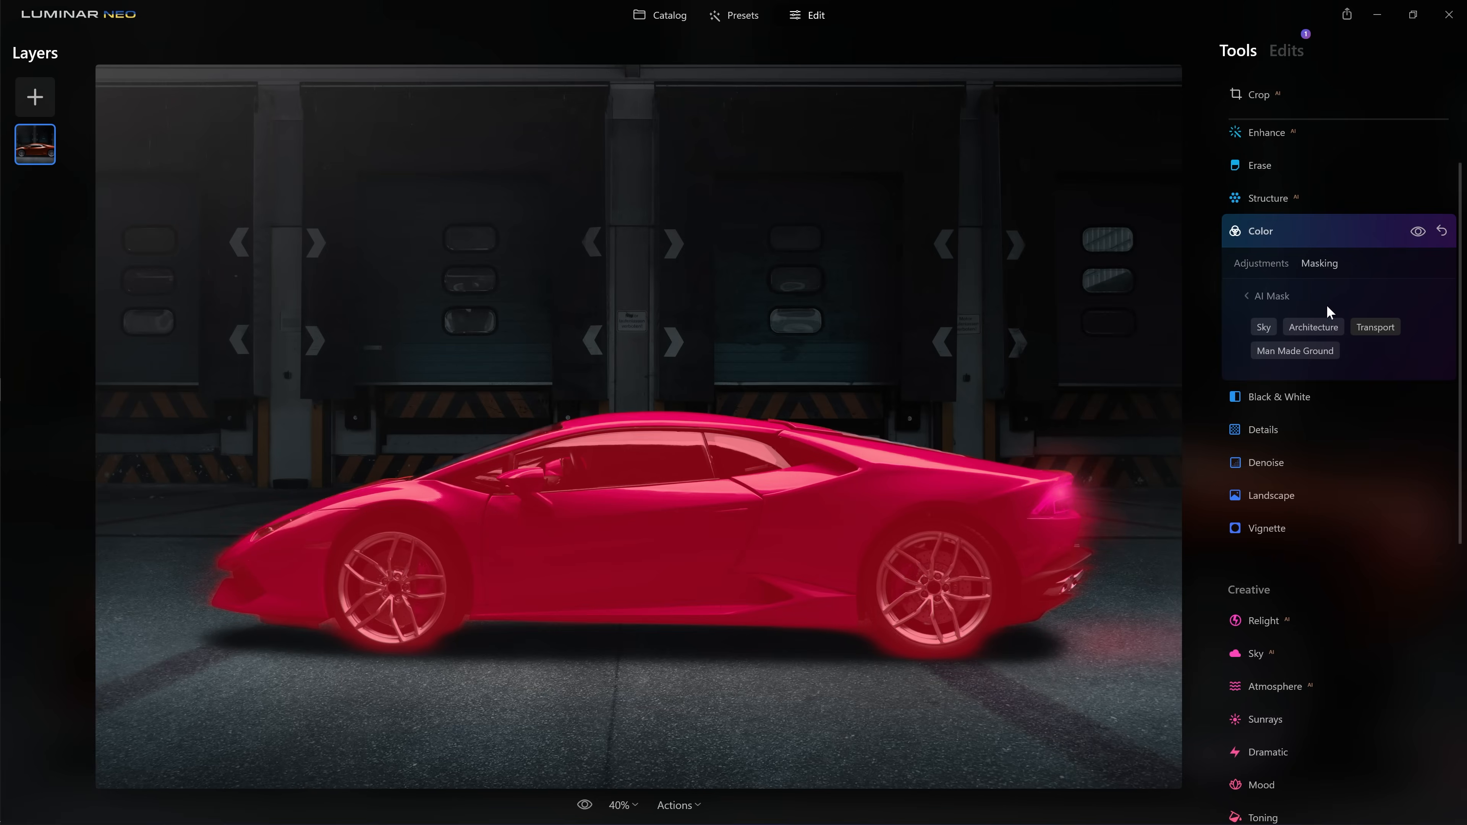
pyautogui.click(1287, 297)
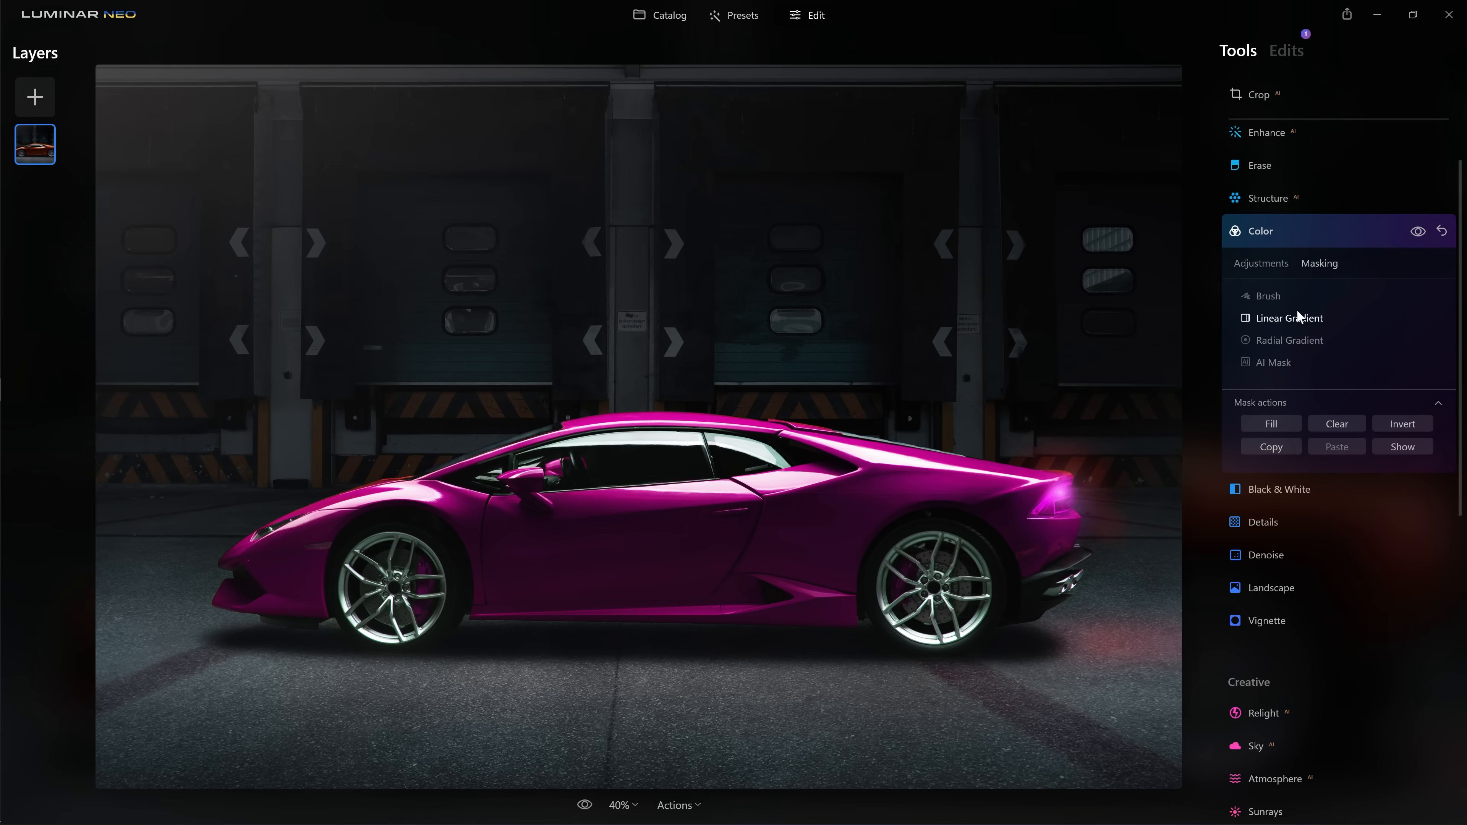
pyautogui.click(1268, 296)
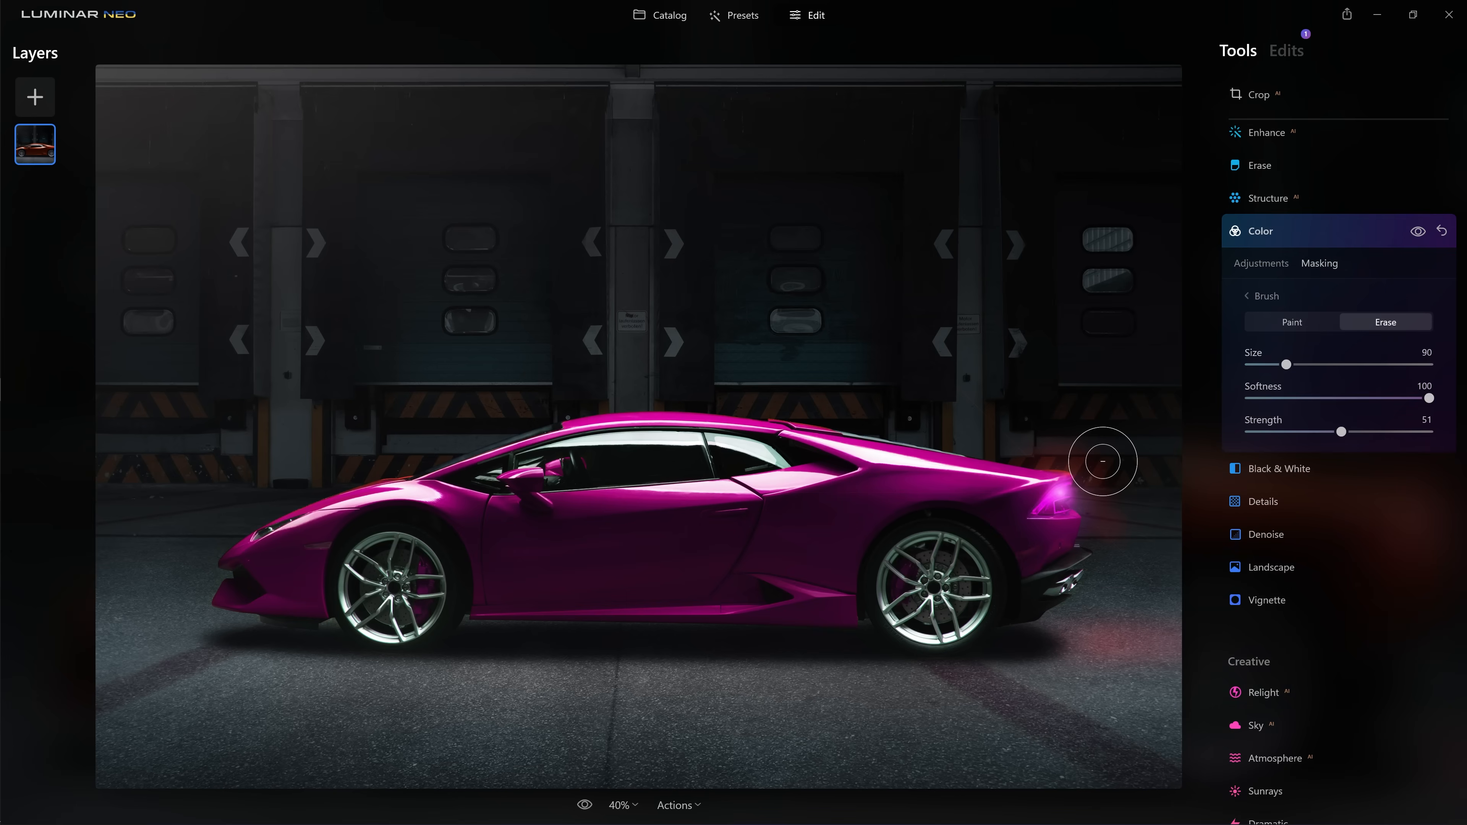
pyautogui.press('[')
pyautogui.press('[')
pyautogui.press('[')
pyautogui.press('[')
pyautogui.press('[')
pyautogui.press('[')
pyautogui.moveTo(1060, 497); pyautogui.dragTo(1048, 504)
# Step: Erase the Color mask from the rear and front wheels at strength 51, using brush size 90 on the front wheel
pyautogui.press(']')
pyautogui.press(']')
pyautogui.press(']')
pyautogui.press(']')
pyautogui.press(']')
pyautogui.press(']')
pyautogui.press(']')
pyautogui.moveTo(927, 578); pyautogui.dragTo(936, 642)
pyautogui.press('[')
pyautogui.moveTo(407, 612)
pyautogui.mouseDown()
pyautogui.moveTo(374, 610)
pyautogui.moveTo(410, 627)
pyautogui.moveTo(416, 579)
pyautogui.moveTo(385, 588)
pyautogui.moveTo(415, 568)
pyautogui.mouseUp()
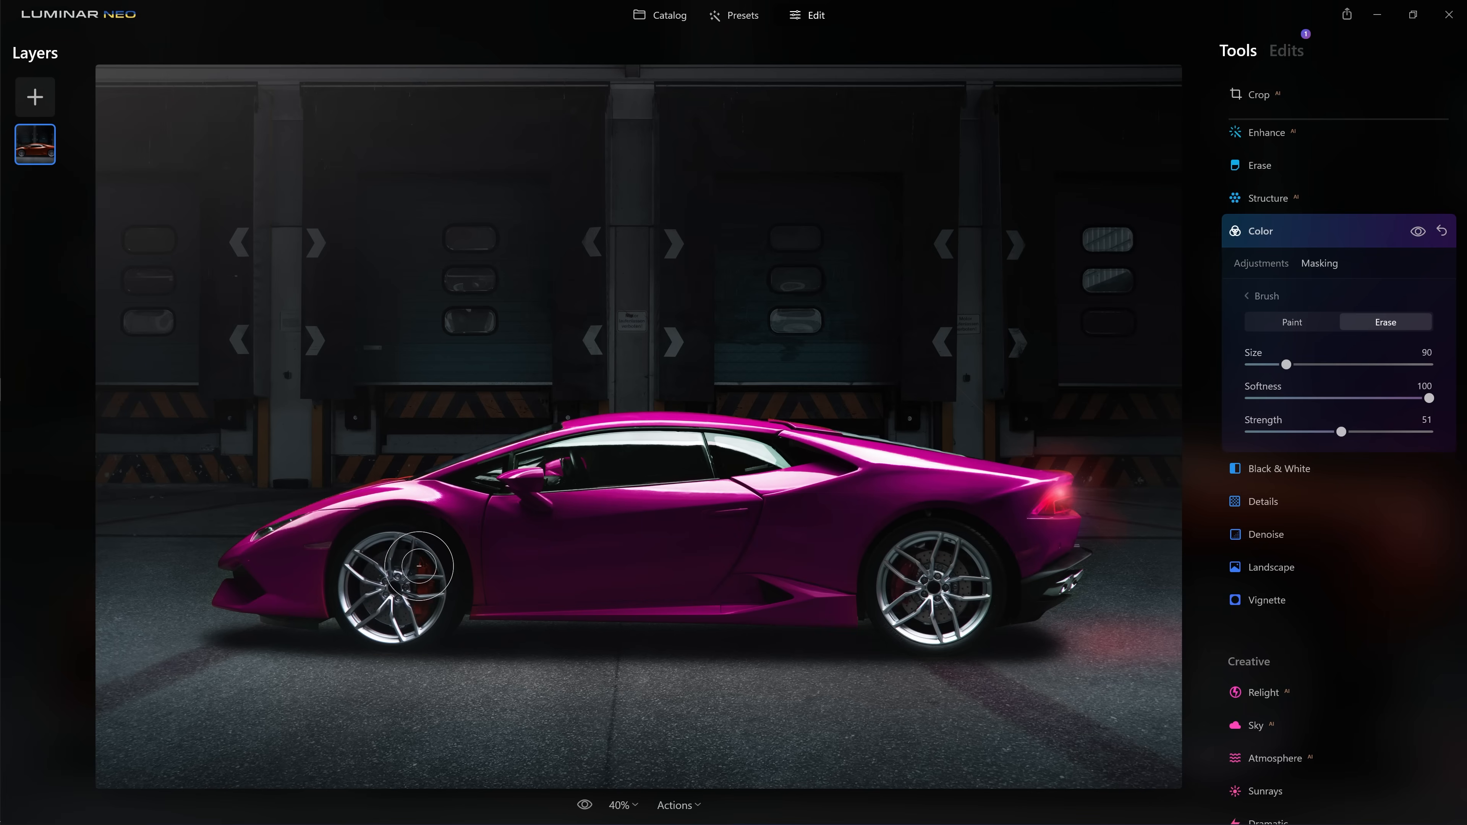
pyautogui.moveTo(381, 559)
pyautogui.mouseDown()
pyautogui.moveTo(409, 630)
pyautogui.moveTo(433, 595)
pyautogui.moveTo(404, 633)
pyautogui.moveTo(430, 598)
pyautogui.moveTo(408, 632)
pyautogui.moveTo(362, 620)
pyautogui.moveTo(380, 558)
pyautogui.moveTo(419, 557)
pyautogui.moveTo(421, 599)
pyautogui.mouseUp()
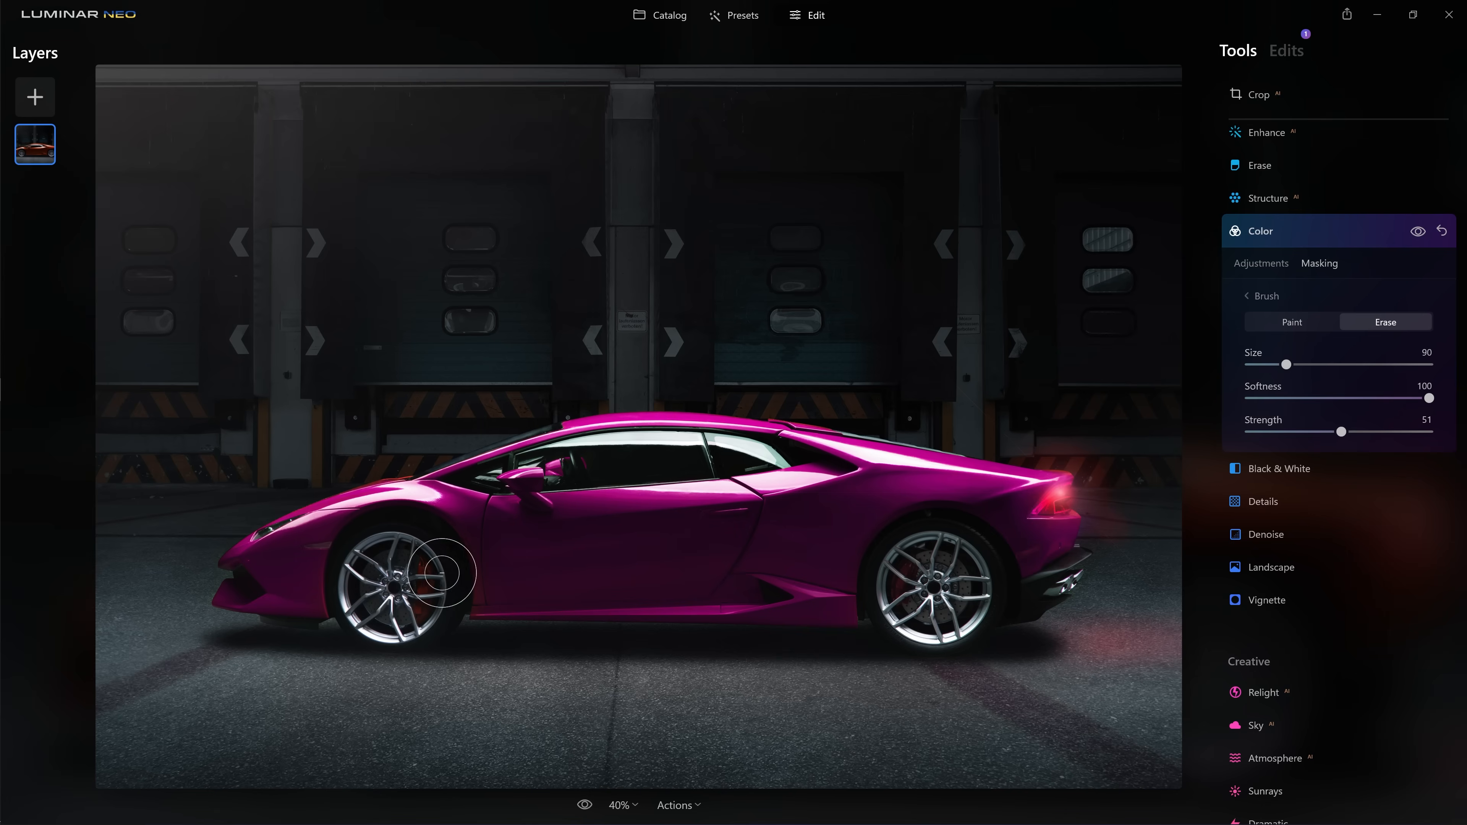
# Step: Compare the recolored car photo with its original
pyautogui.click(585, 805)
pyautogui.click(588, 804)
pyautogui.click(585, 807)
pyautogui.click(584, 806)
# Step: Open the photo _ANT7774.nef from the Portraits catalog folder for editing
pyautogui.click(670, 13)
pyautogui.click(88, 560)
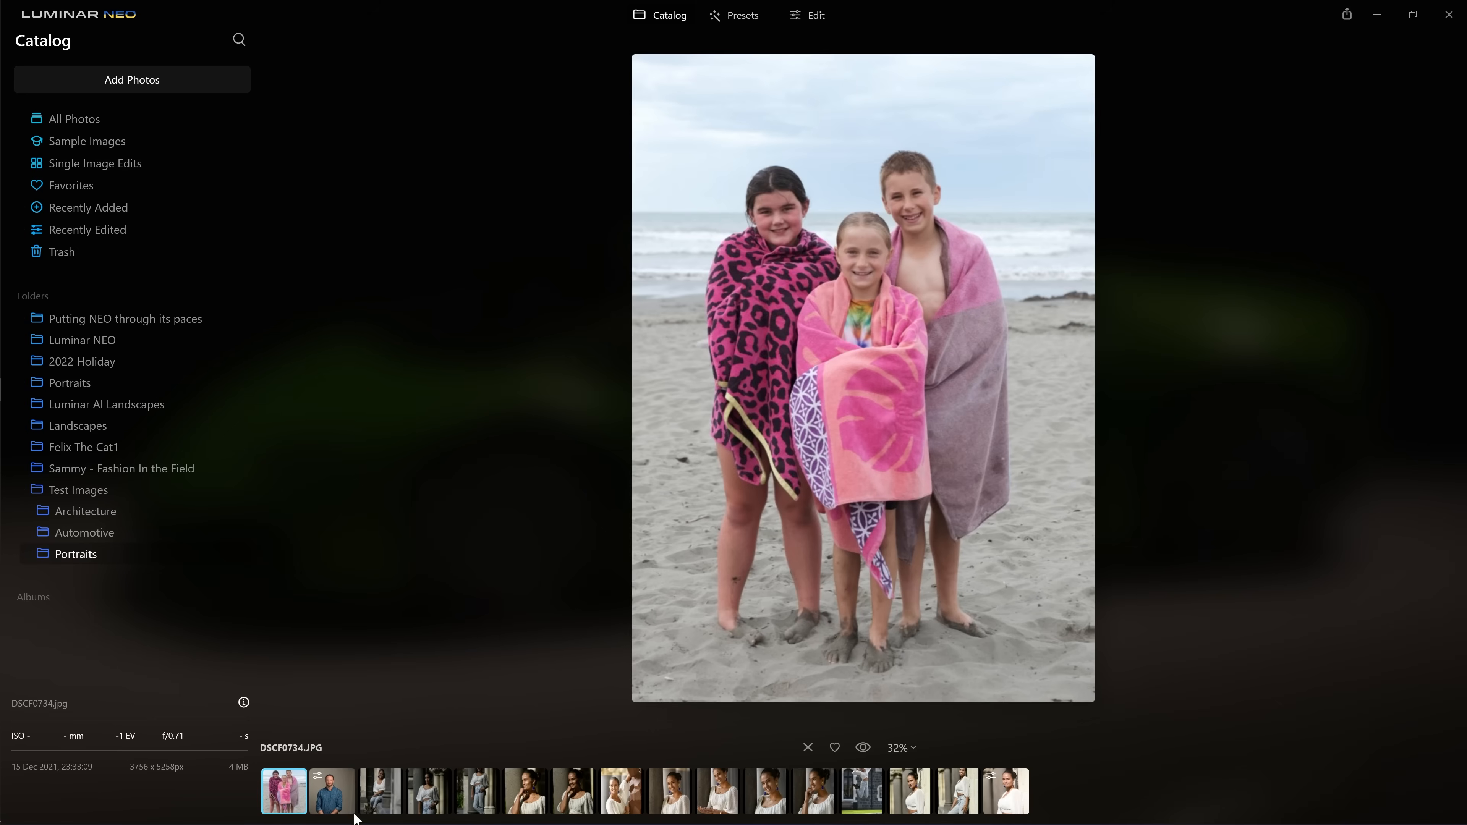
pyautogui.click(343, 804)
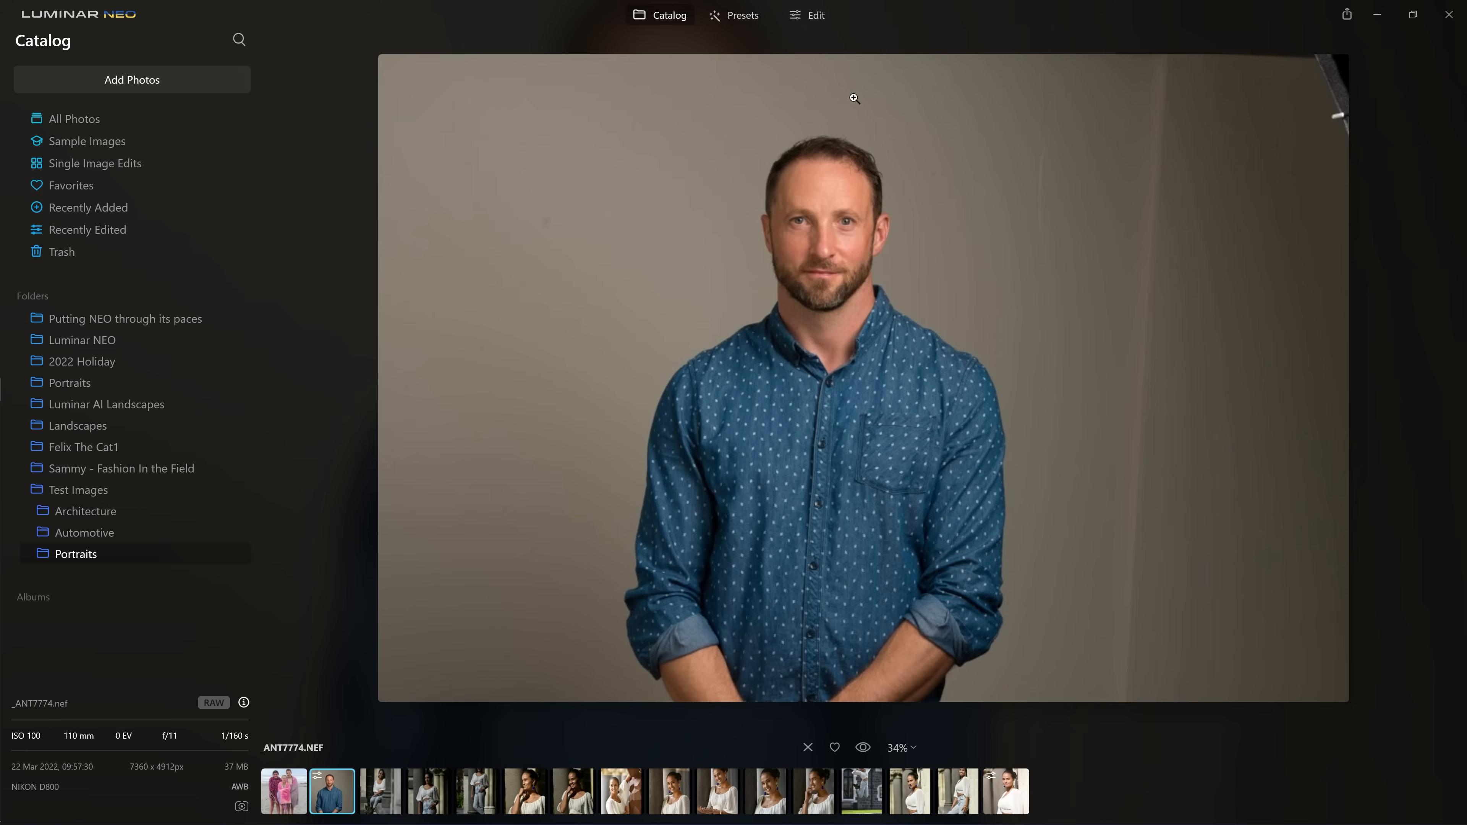
pyautogui.click(807, 15)
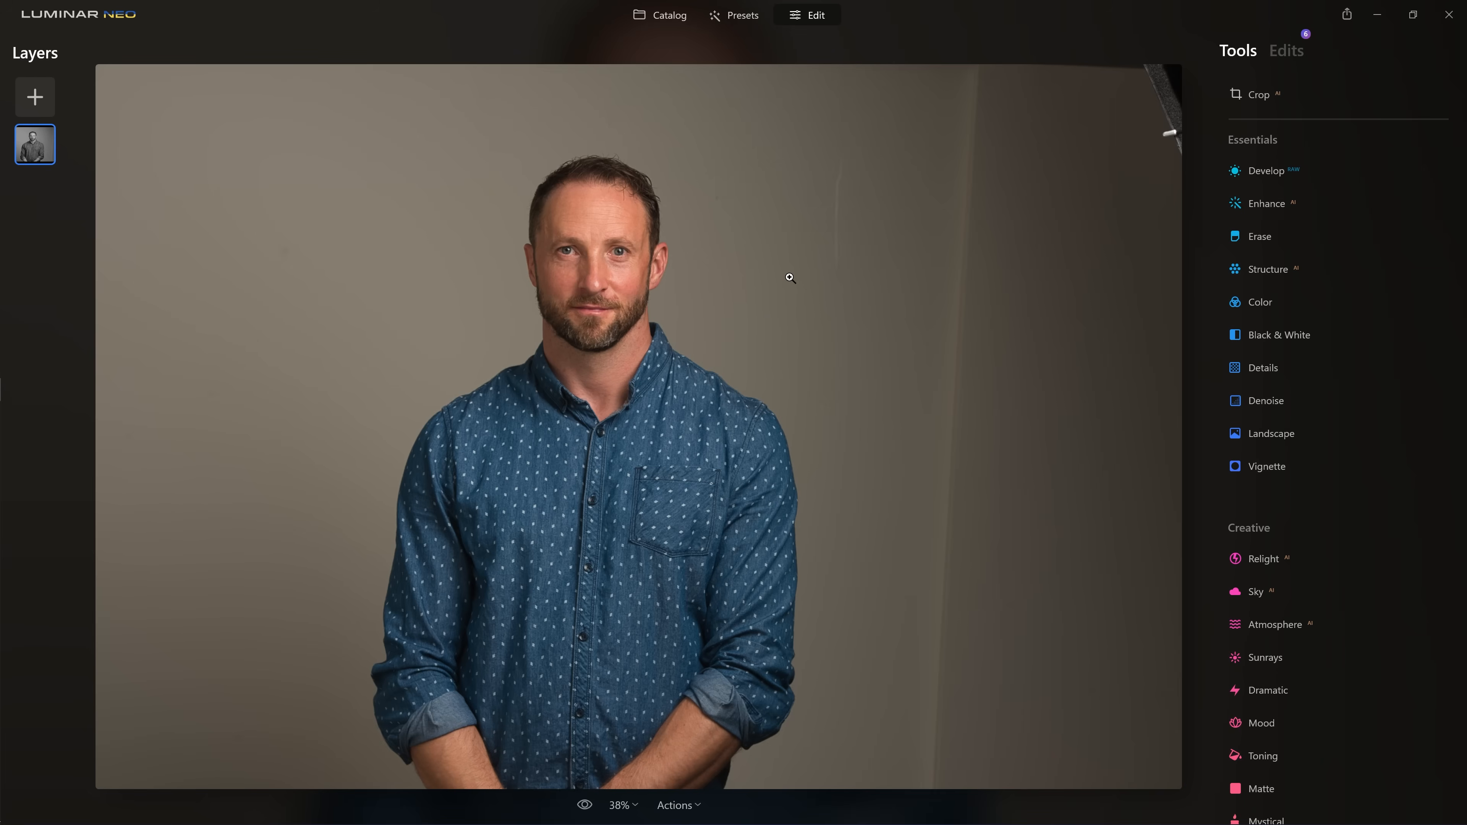
# Step: Add a second Develop adjustment on top of the RAW Develop and set its Saturation to -100
pyautogui.click(1257, 176)
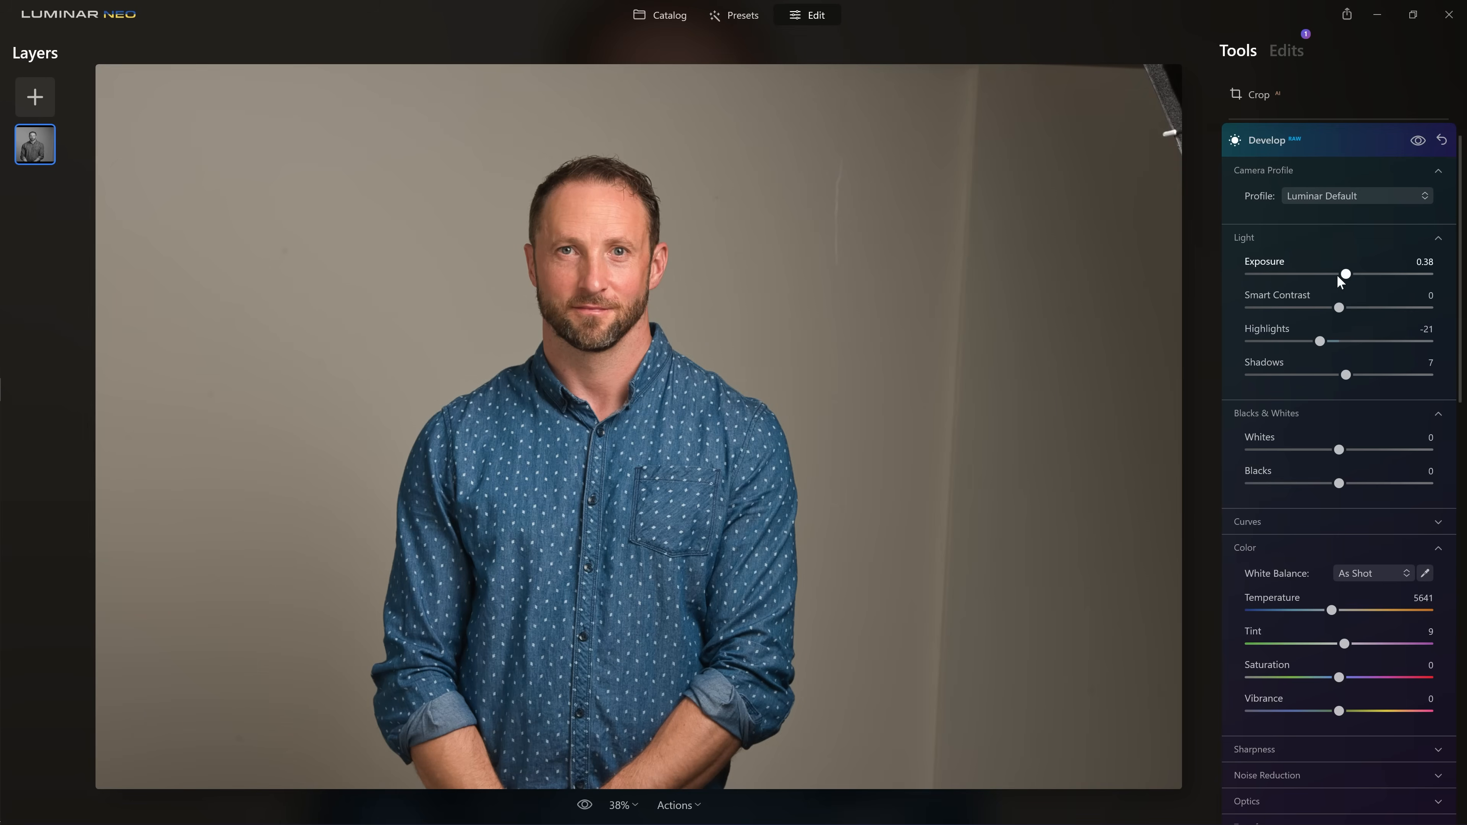
pyautogui.click(1351, 137)
pyautogui.click(1292, 139)
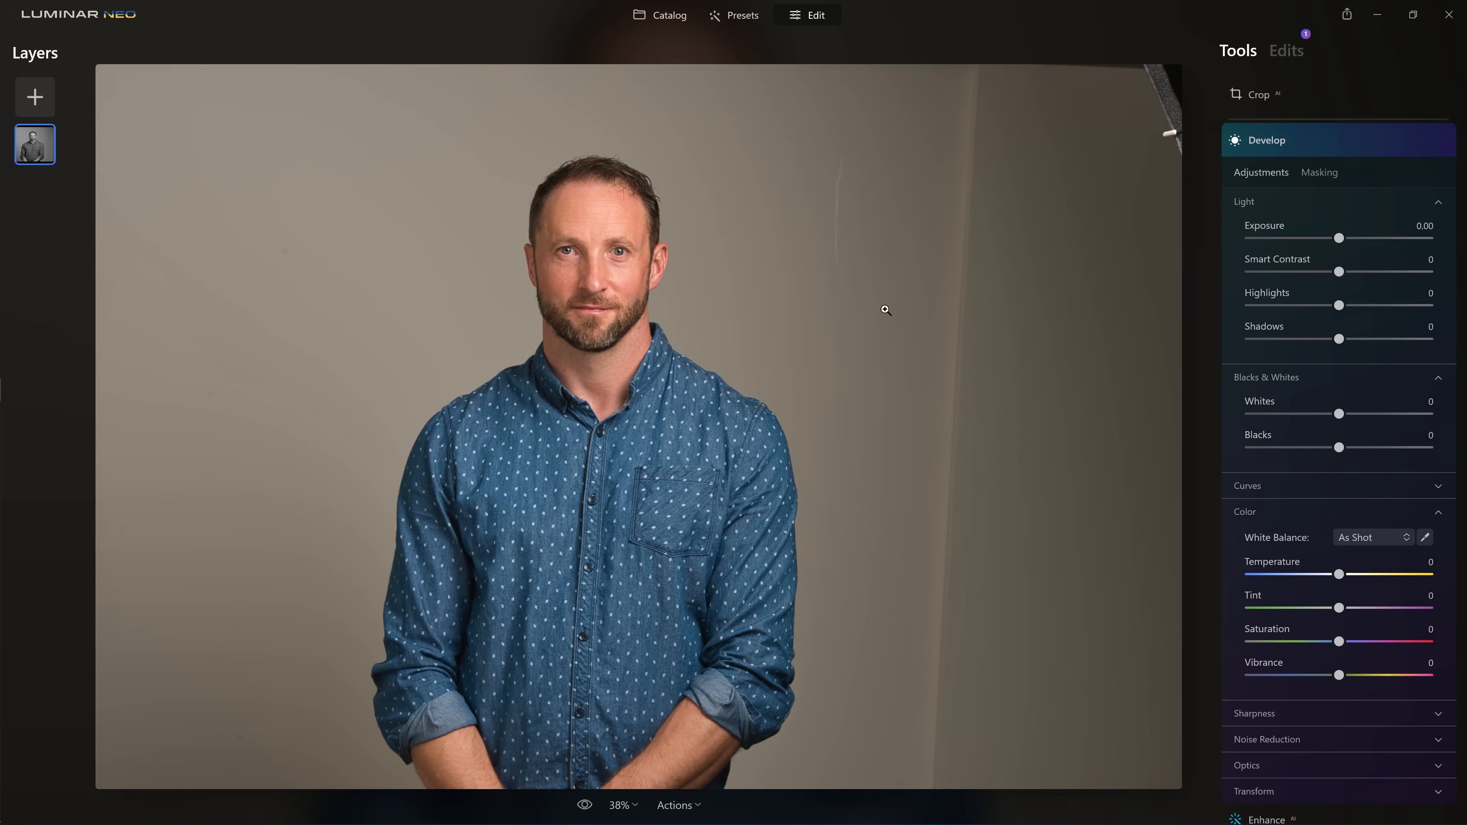
pyautogui.moveTo(1338, 642); pyautogui.dragTo(1222, 639)
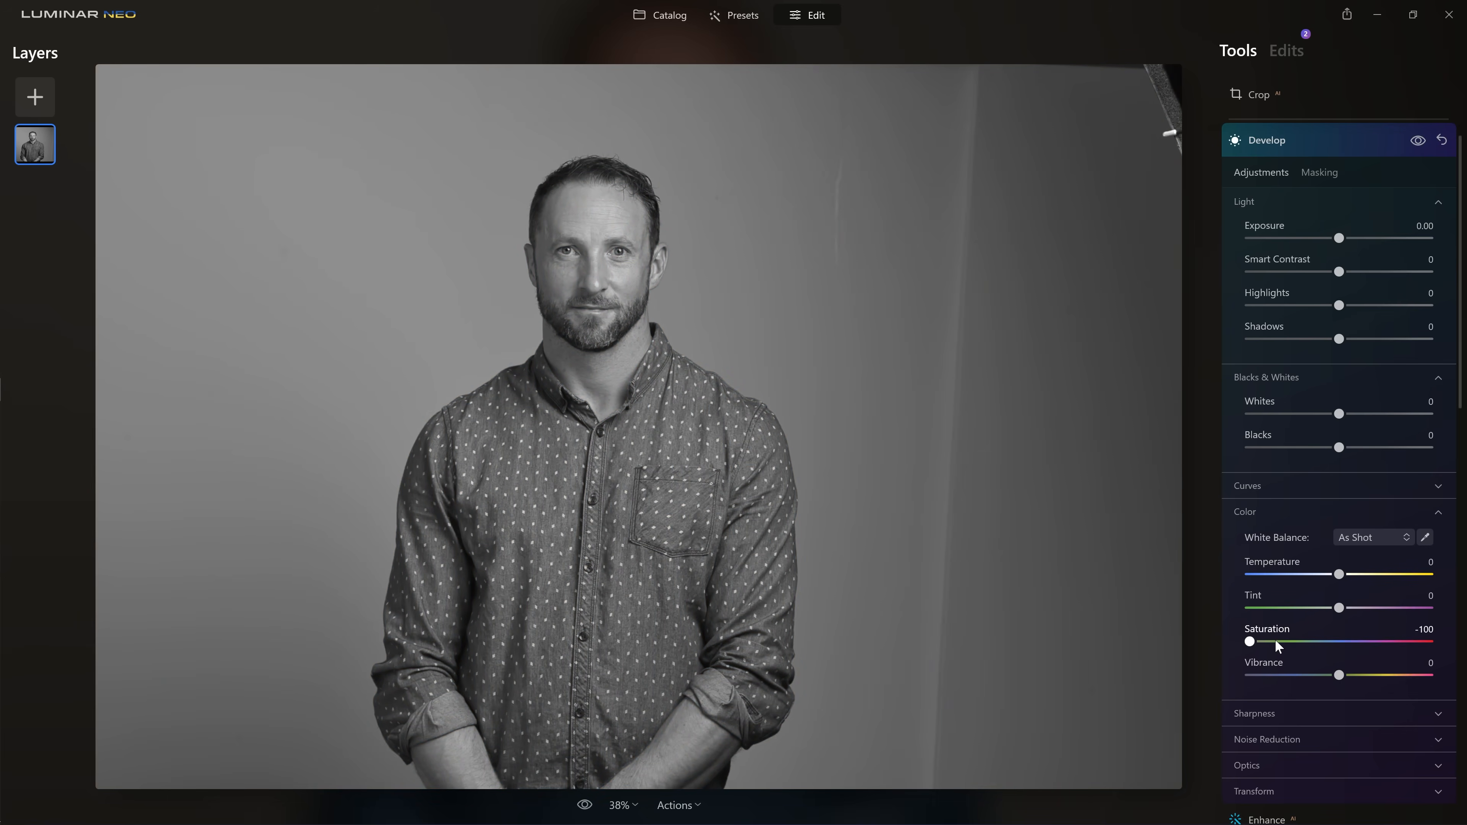
# Step: Limit the desaturation to the man with the AI Human mask
pyautogui.click(1321, 173)
pyautogui.click(1291, 266)
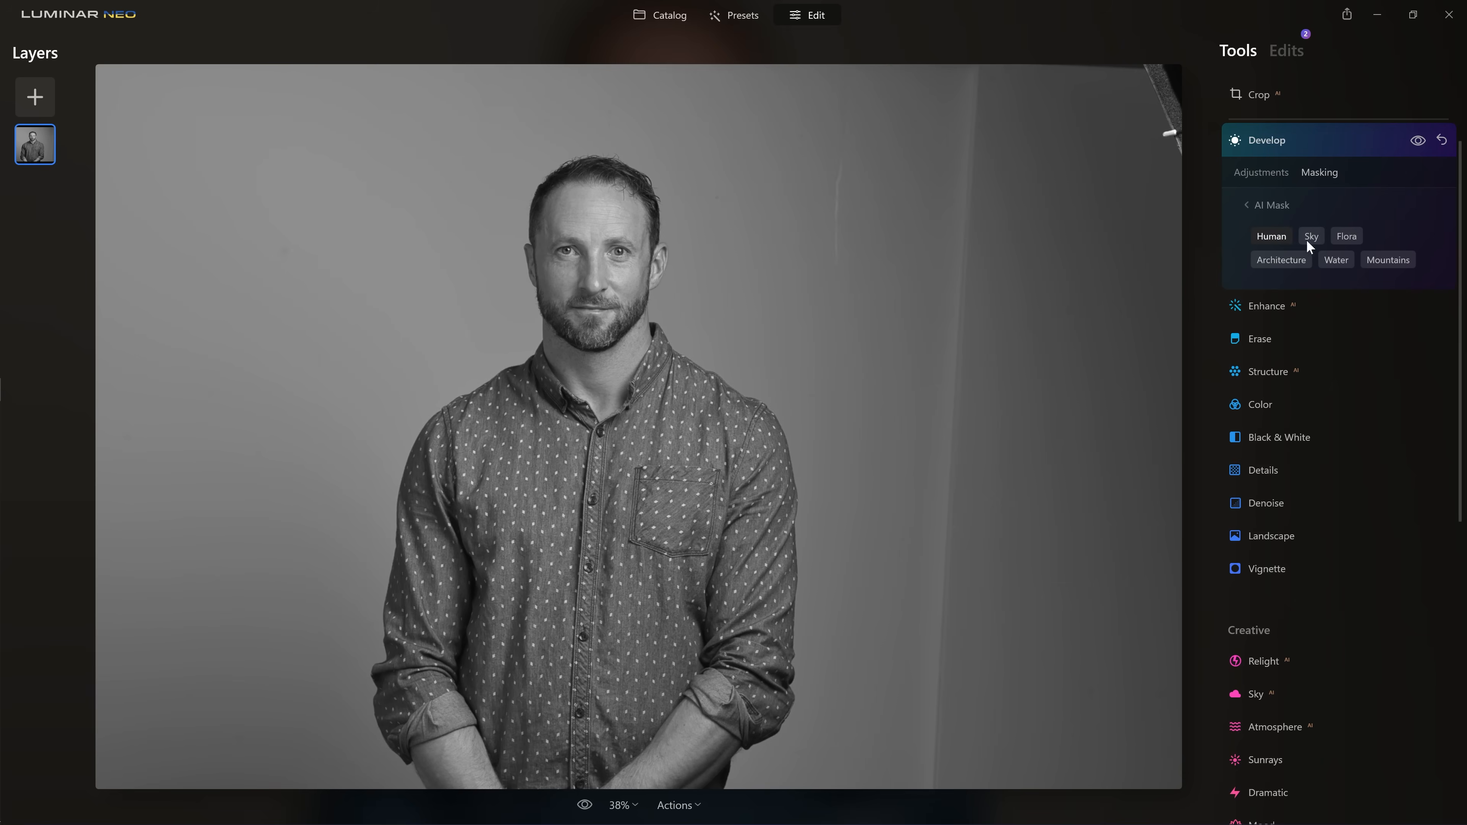
pyautogui.click(1283, 232)
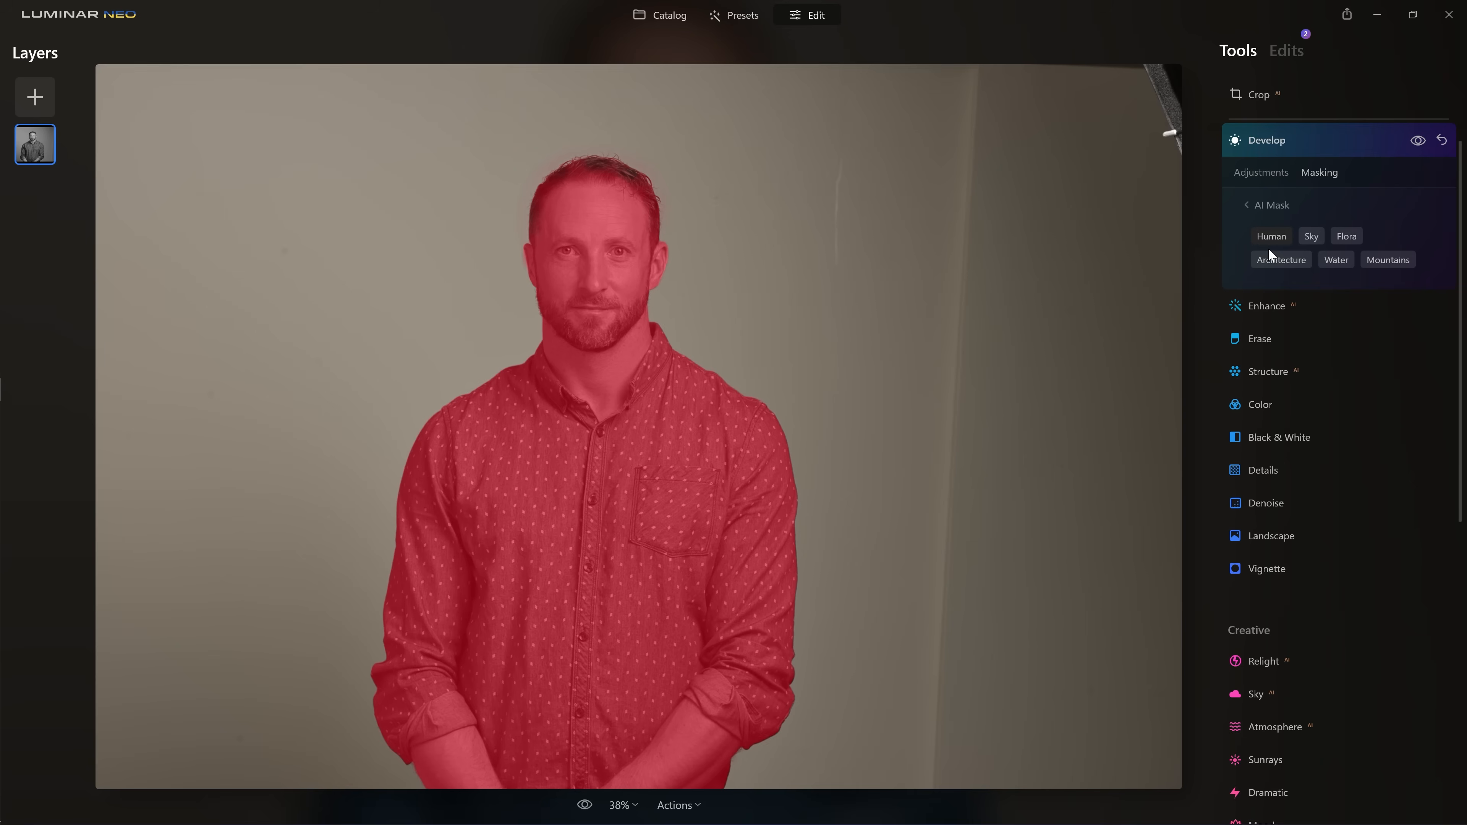
pyautogui.click(614, 802)
pyautogui.click(637, 677)
# Step: Paint the hair along the top of the man's head into the Develop mask with a size 10 brush at strength 20
pyautogui.click(1269, 207)
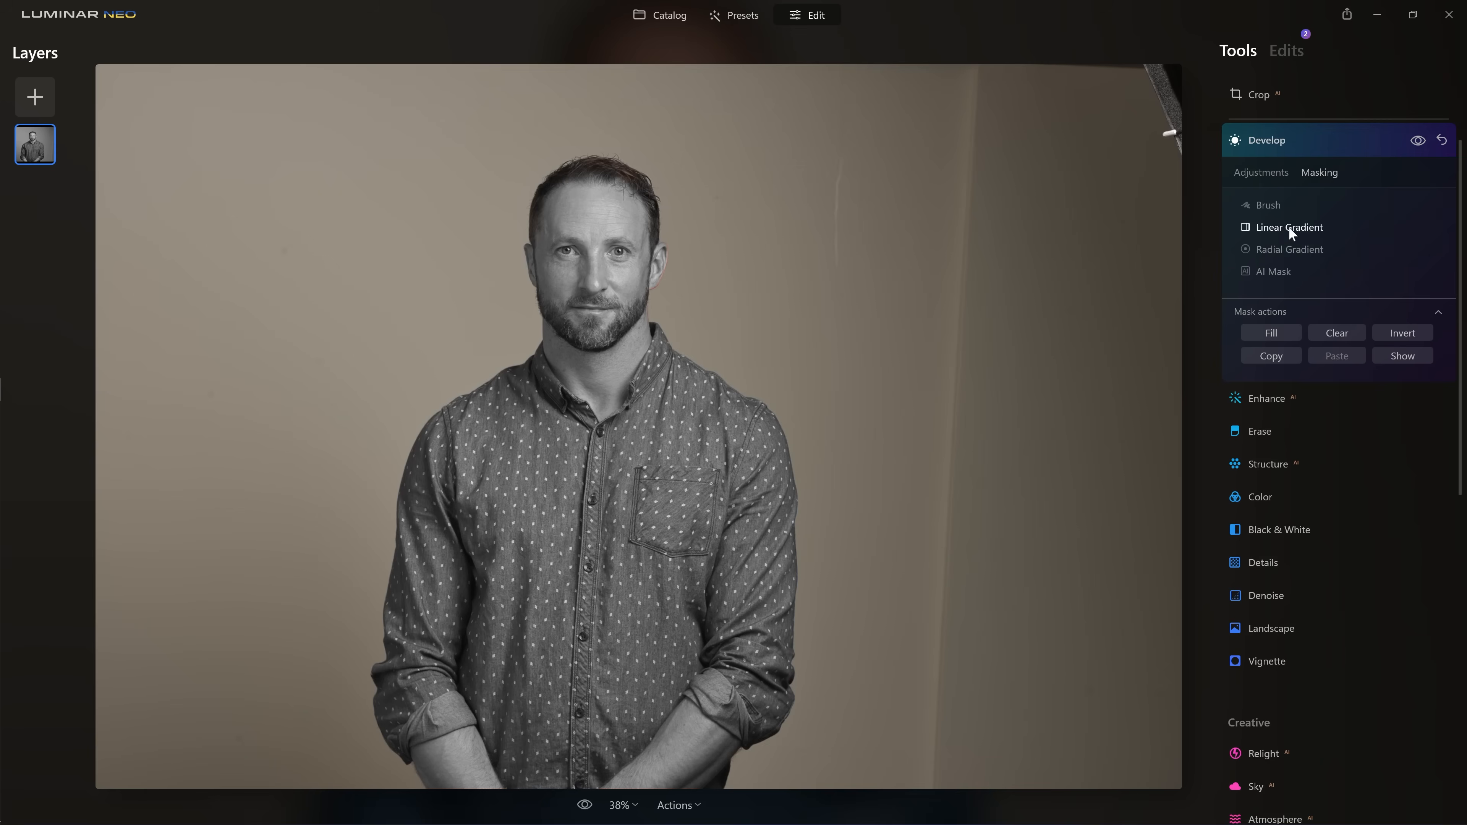
pyautogui.click(1267, 204)
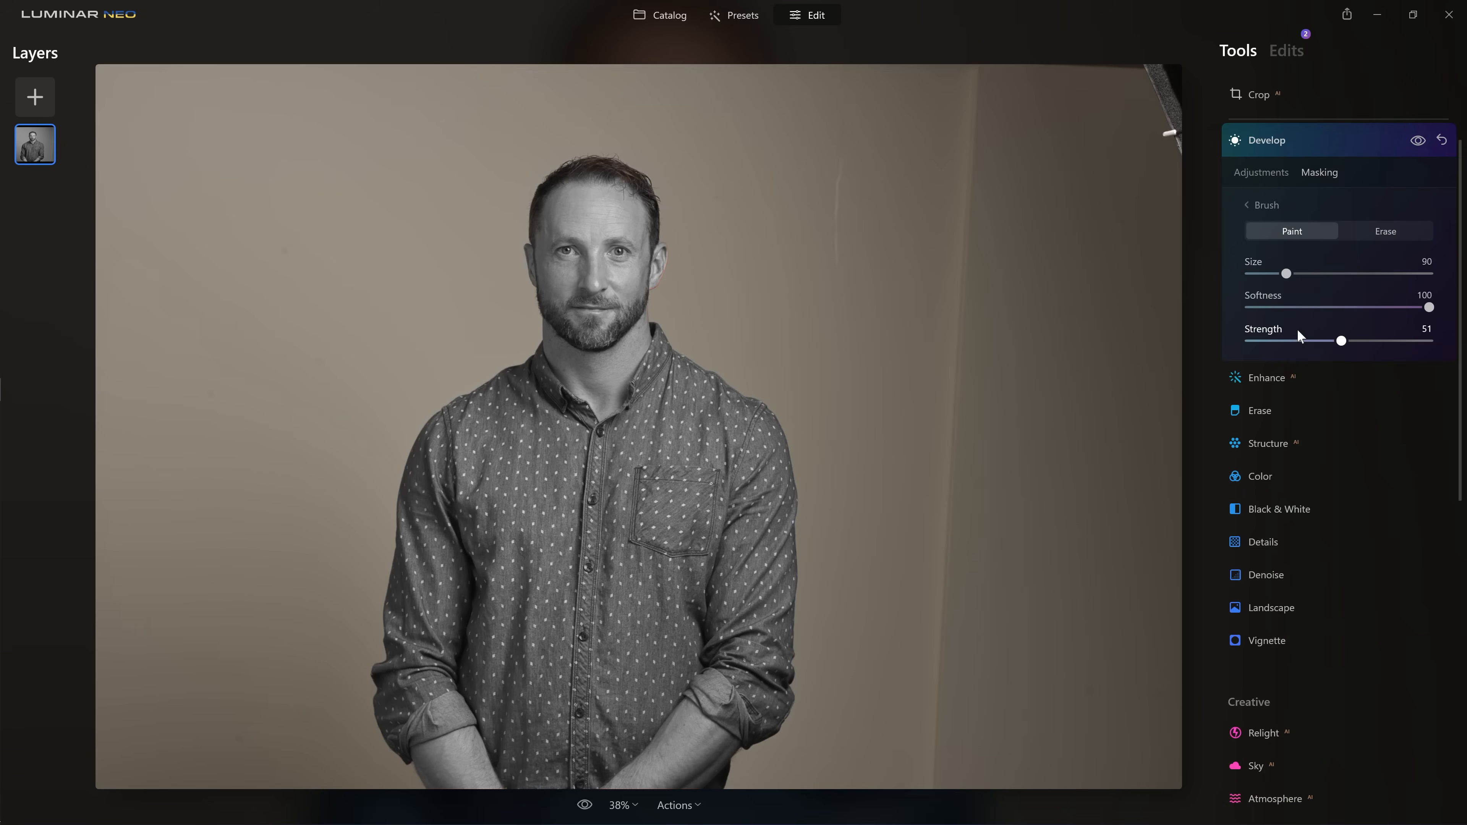
pyautogui.press('[')
pyautogui.press('[')
pyautogui.press('[')
pyautogui.press('[')
pyautogui.press('[')
pyautogui.press('[')
pyautogui.press('[')
pyautogui.press('[')
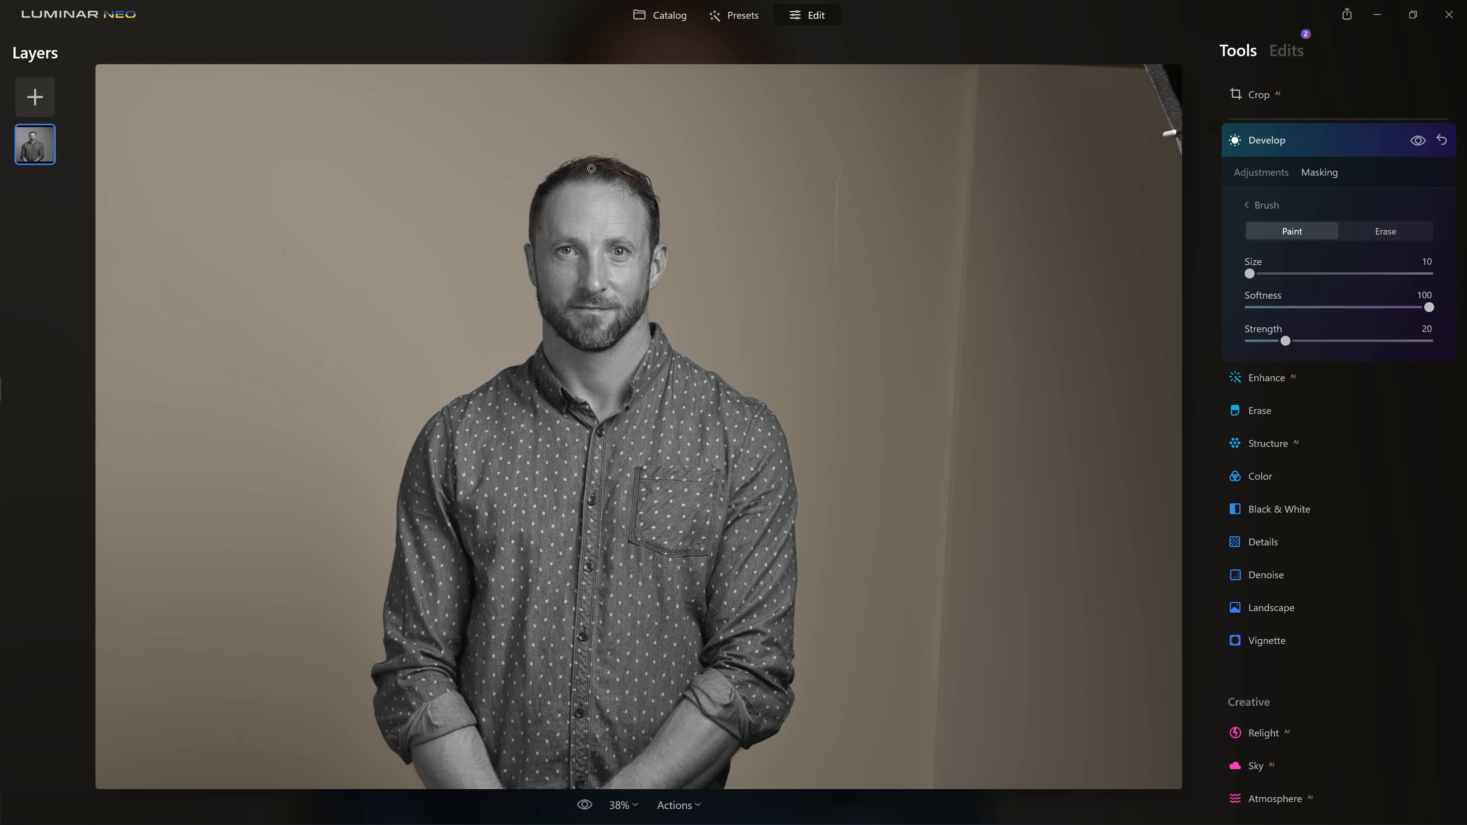
pyautogui.moveTo(592, 168); pyautogui.dragTo(626, 175)
pyautogui.moveTo(631, 180)
pyautogui.mouseDown()
pyautogui.moveTo(617, 176)
pyautogui.moveTo(636, 186)
pyautogui.mouseUp()
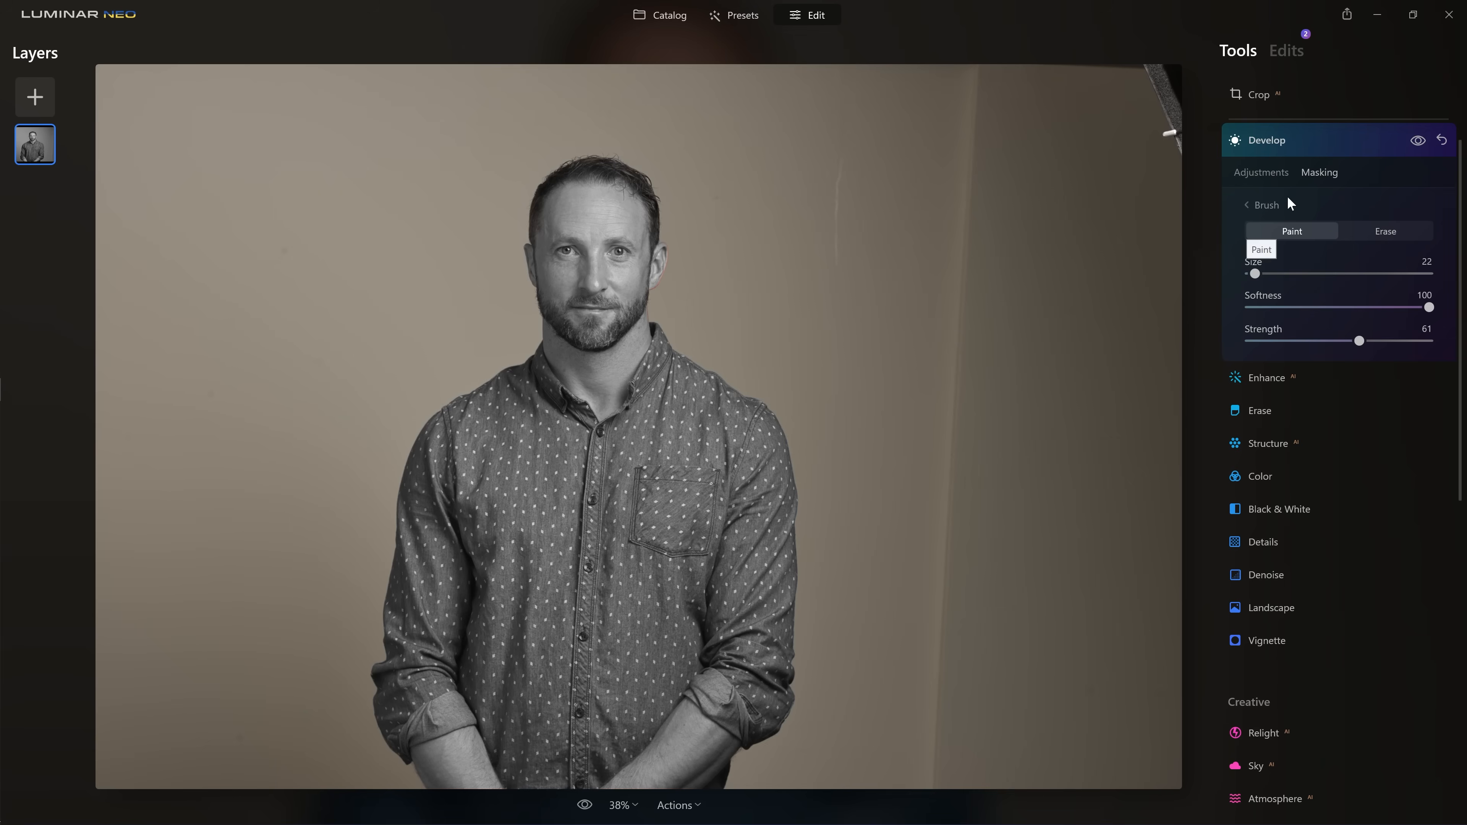
pyautogui.click(1265, 206)
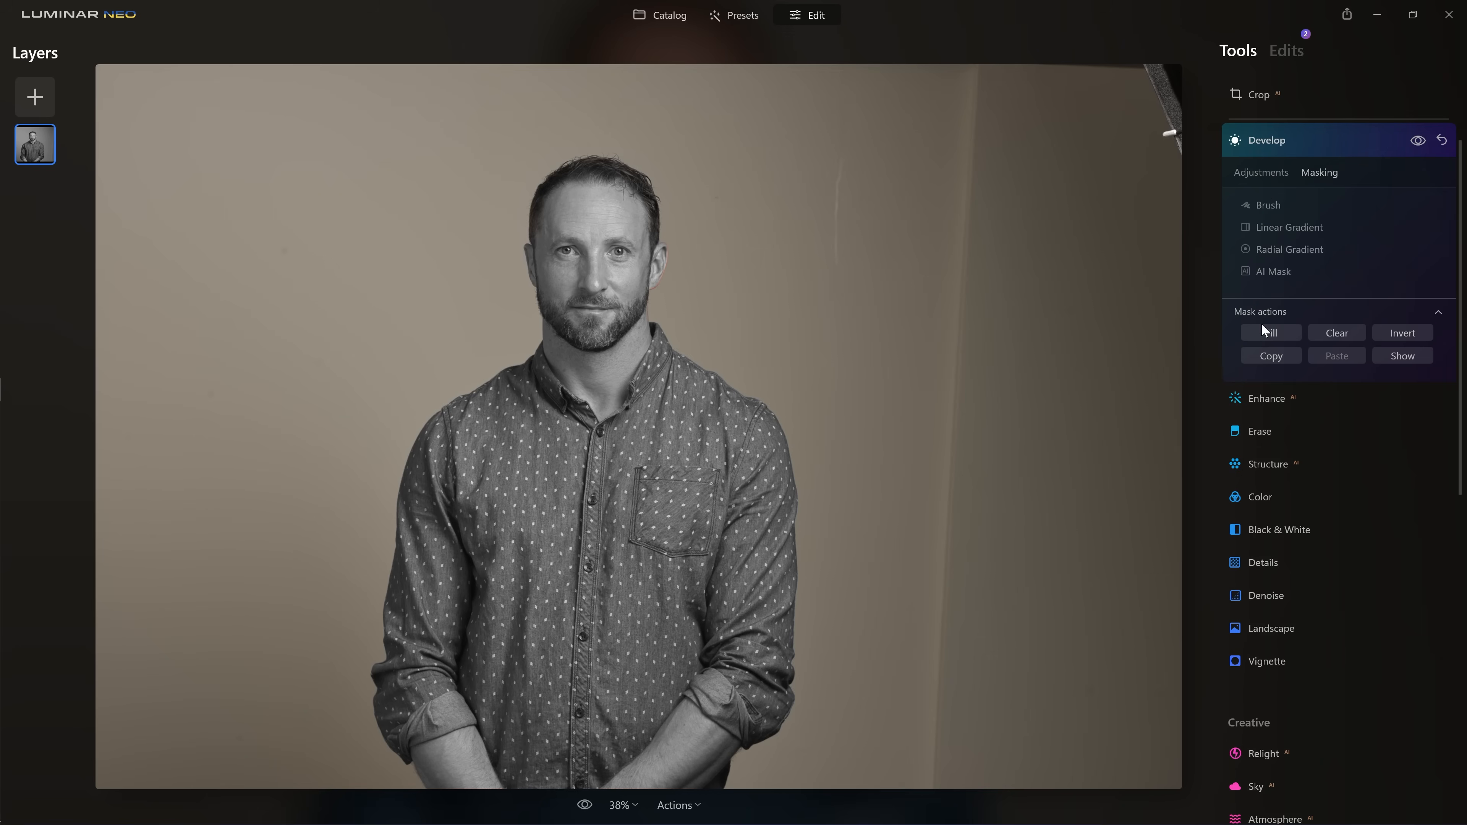
# Step: Invert the man's Develop mask to target the background, and set Exposure to 1.41 and Whites to 100
pyautogui.click(1388, 338)
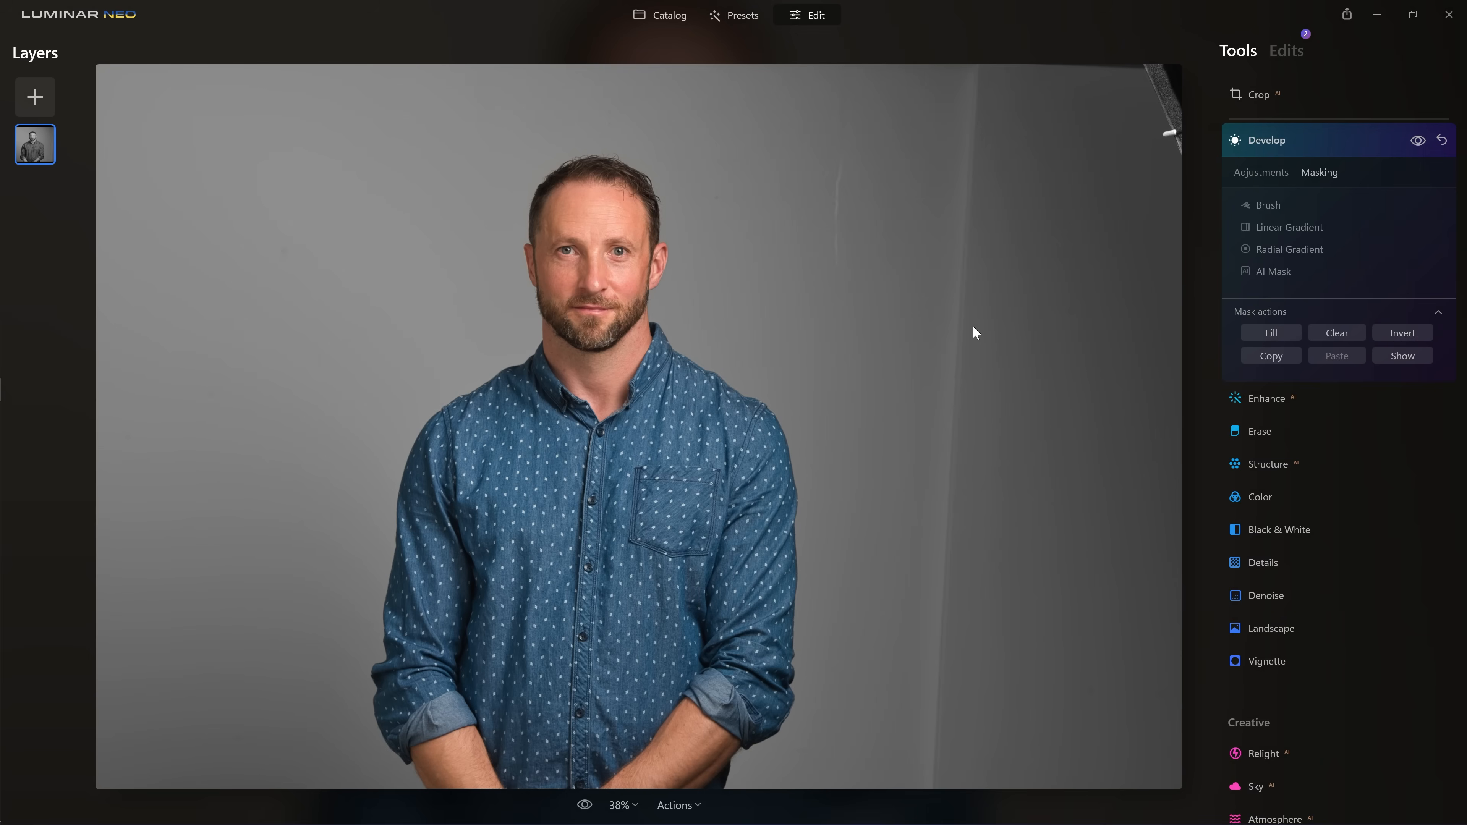
pyautogui.click(1278, 180)
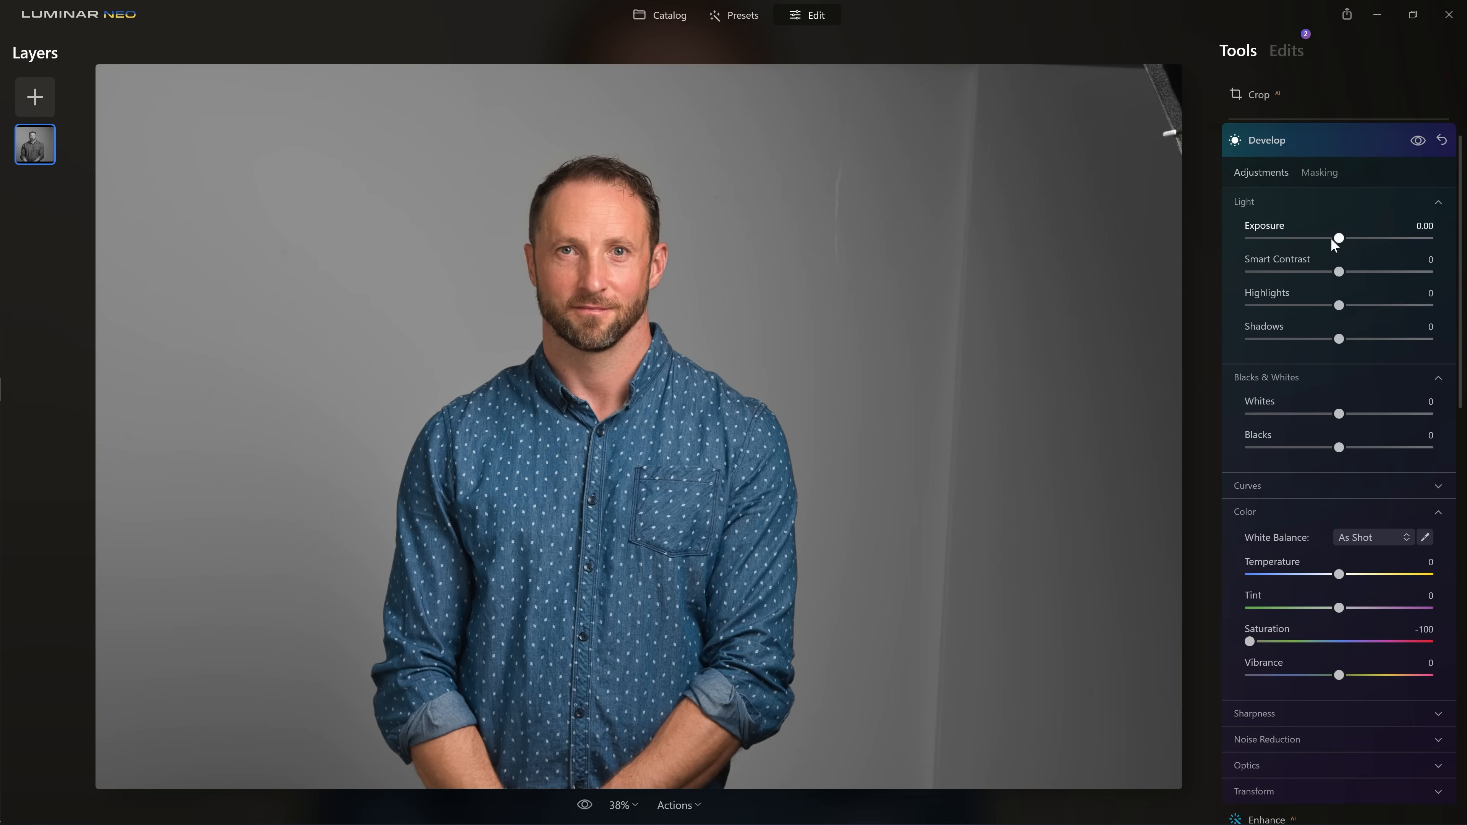
pyautogui.moveTo(1340, 242); pyautogui.dragTo(1363, 240)
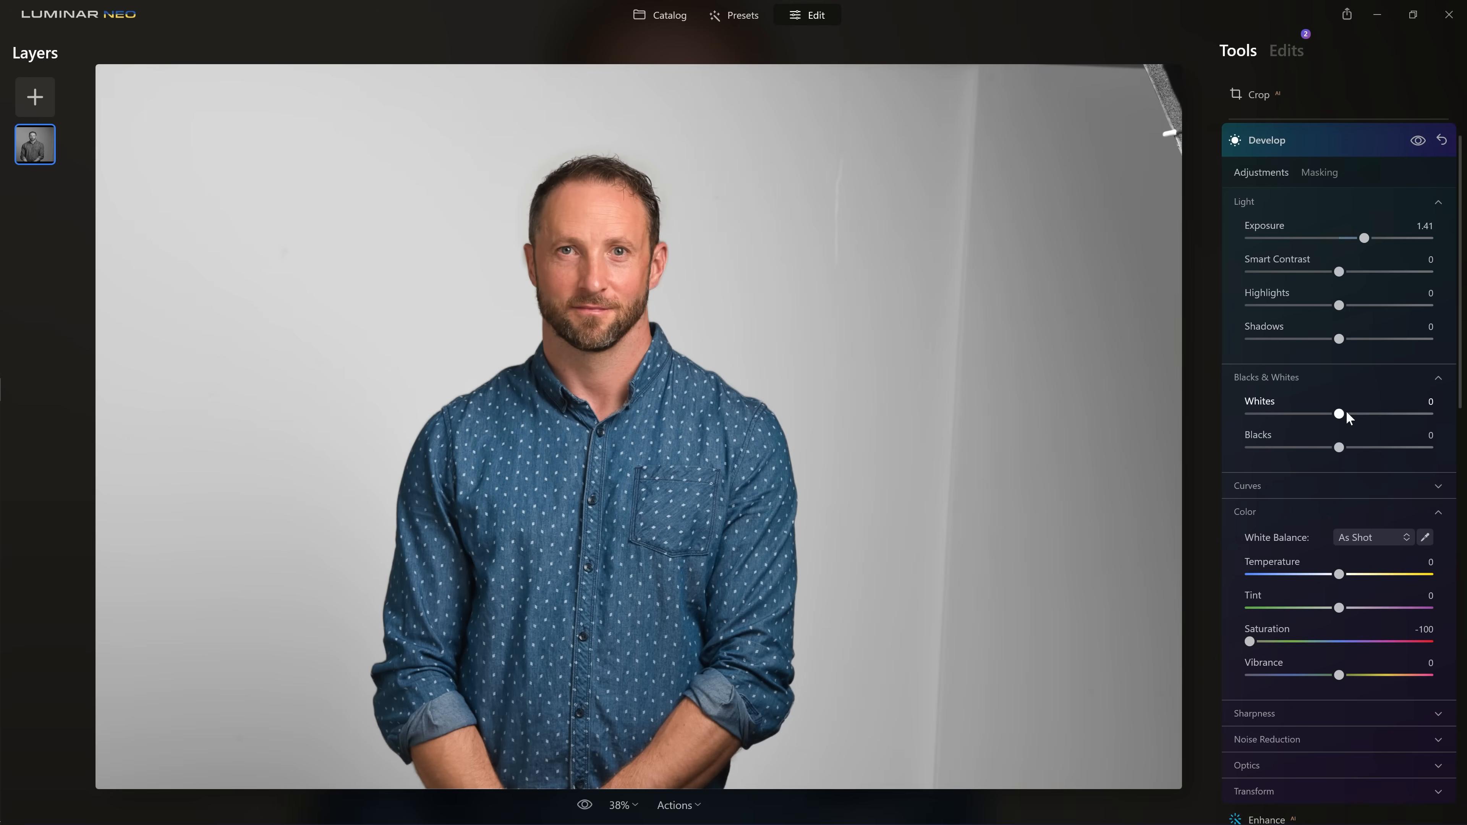
pyautogui.moveTo(1349, 413); pyautogui.dragTo(1431, 410)
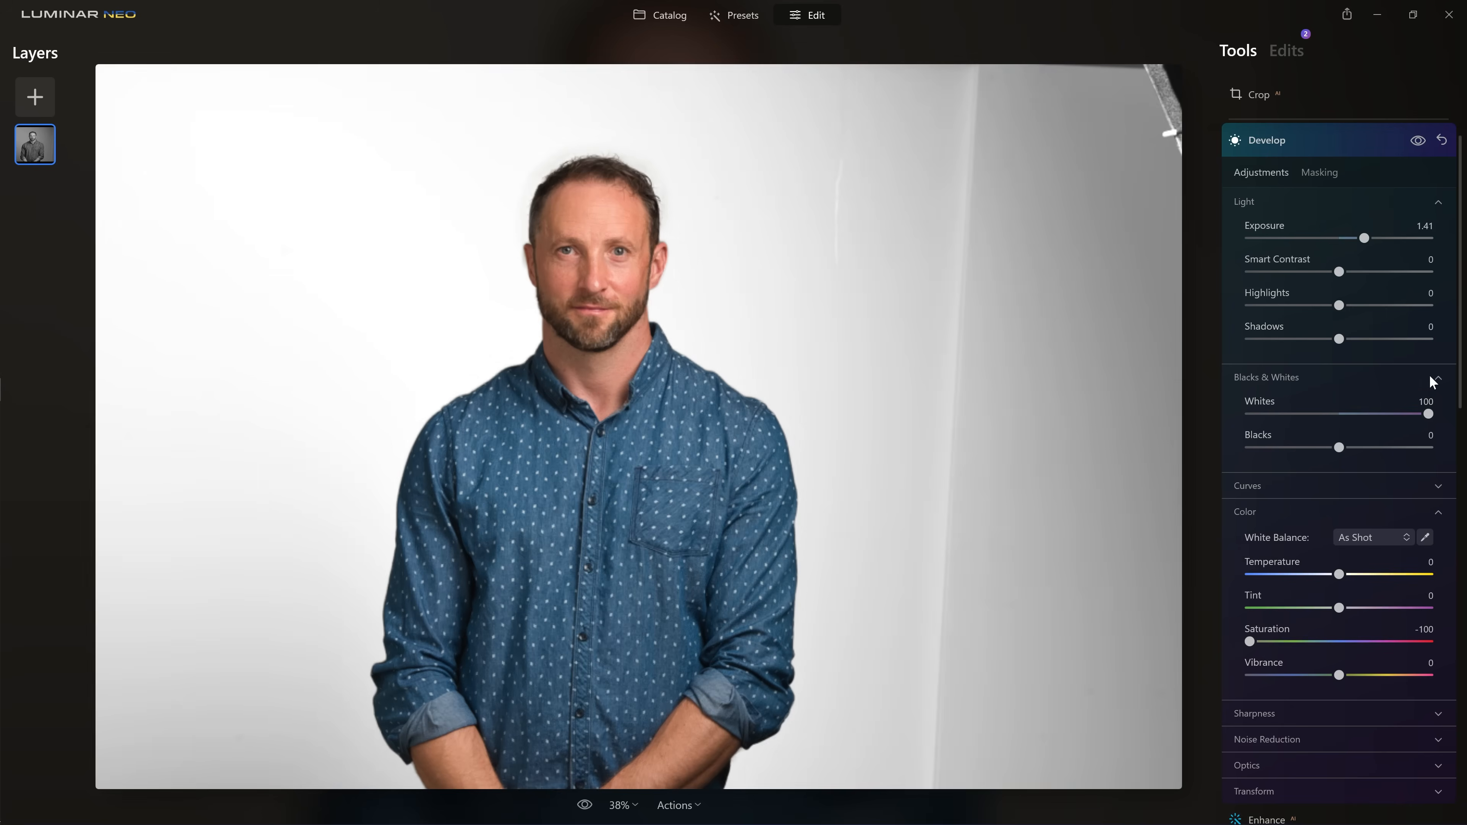
# Step: Blow out the background further by moving the white point of the Develop curve inward, and compare the photo with its original
pyautogui.click(1325, 492)
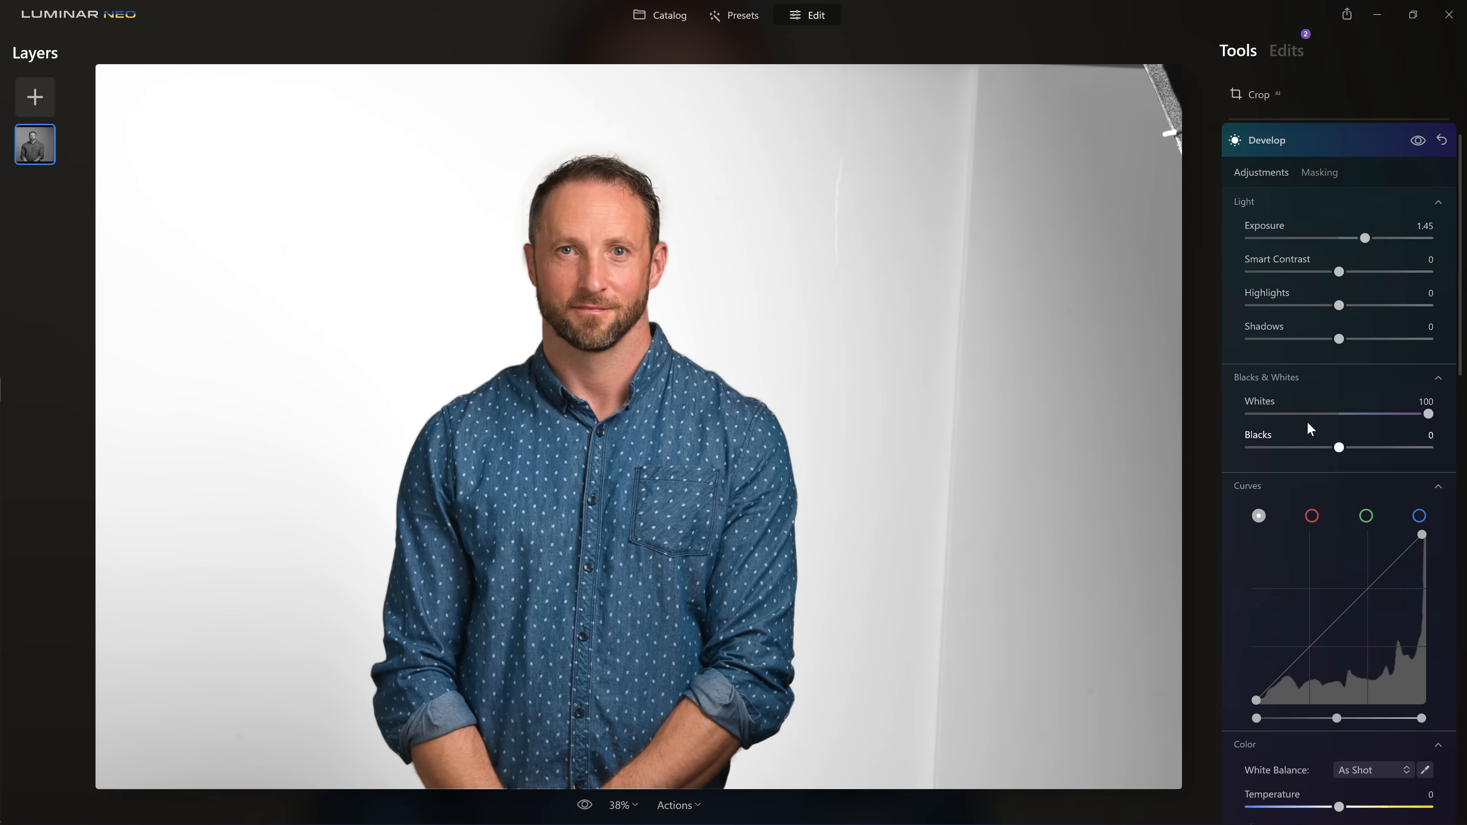
pyautogui.moveTo(1422, 535); pyautogui.dragTo(1388, 519)
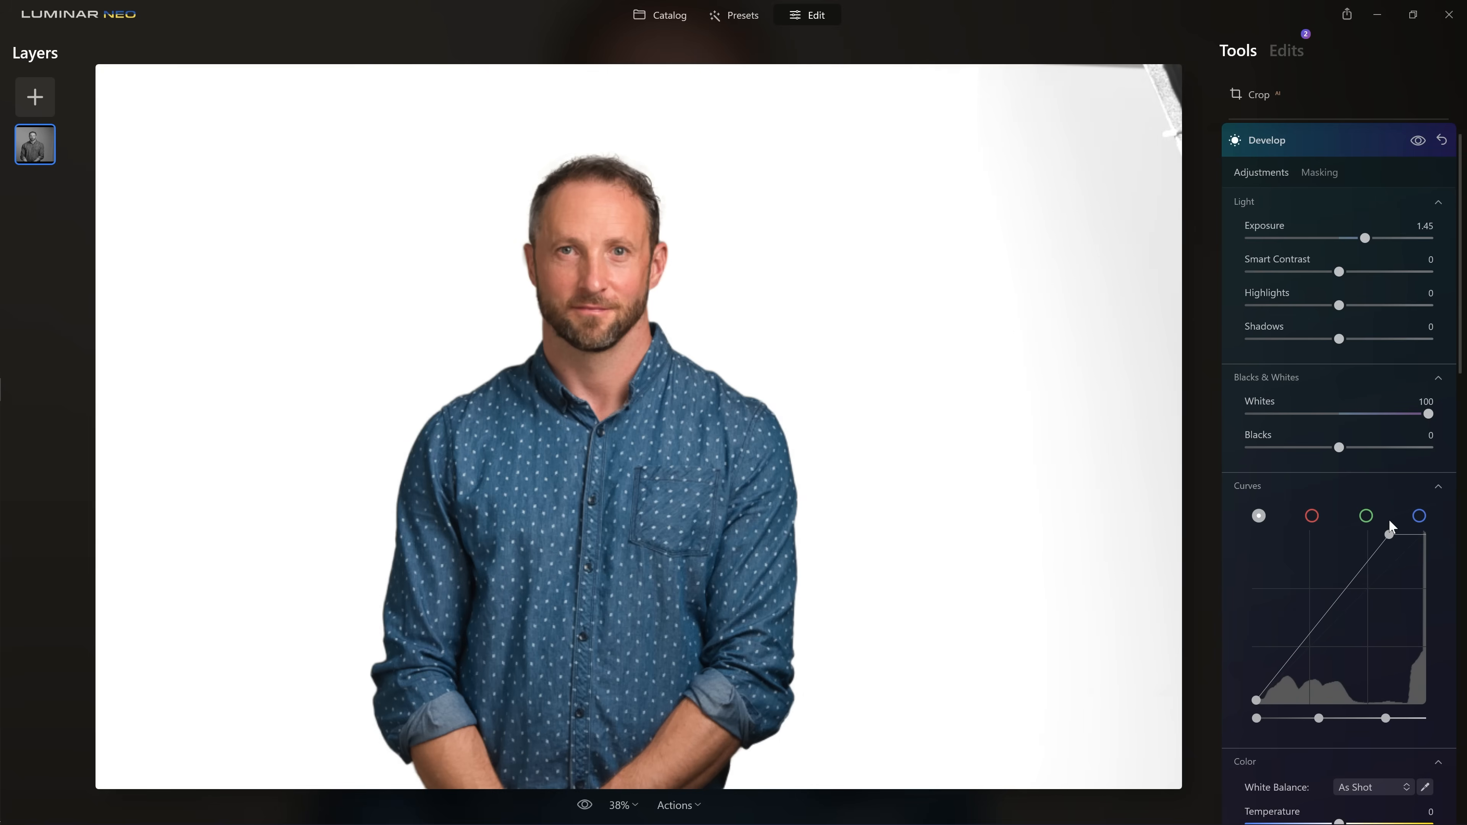
pyautogui.moveTo(583, 802); pyautogui.dragTo(583, 801)
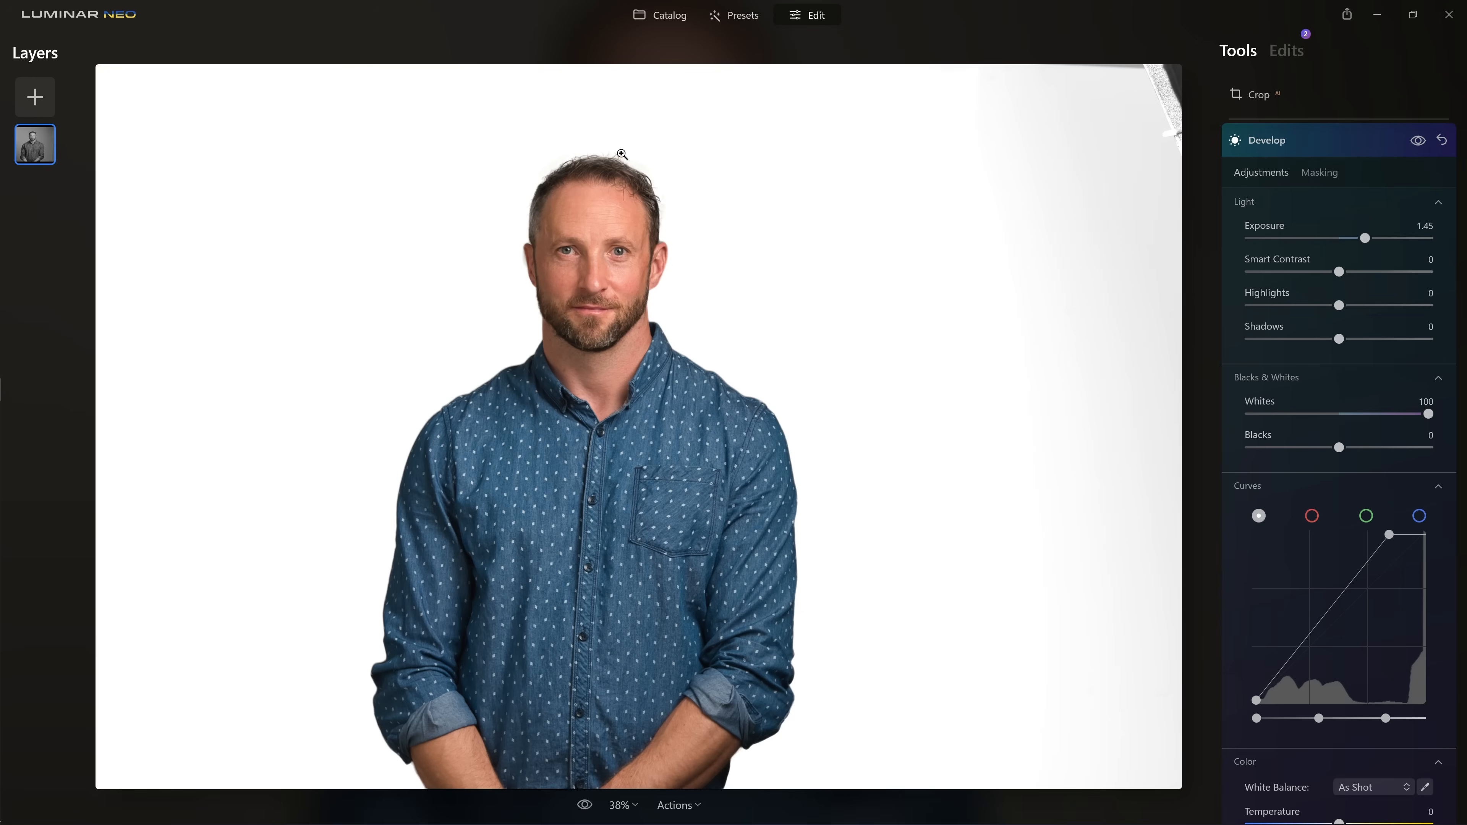
pyautogui.moveTo(585, 804); pyautogui.dragTo(587, 806)
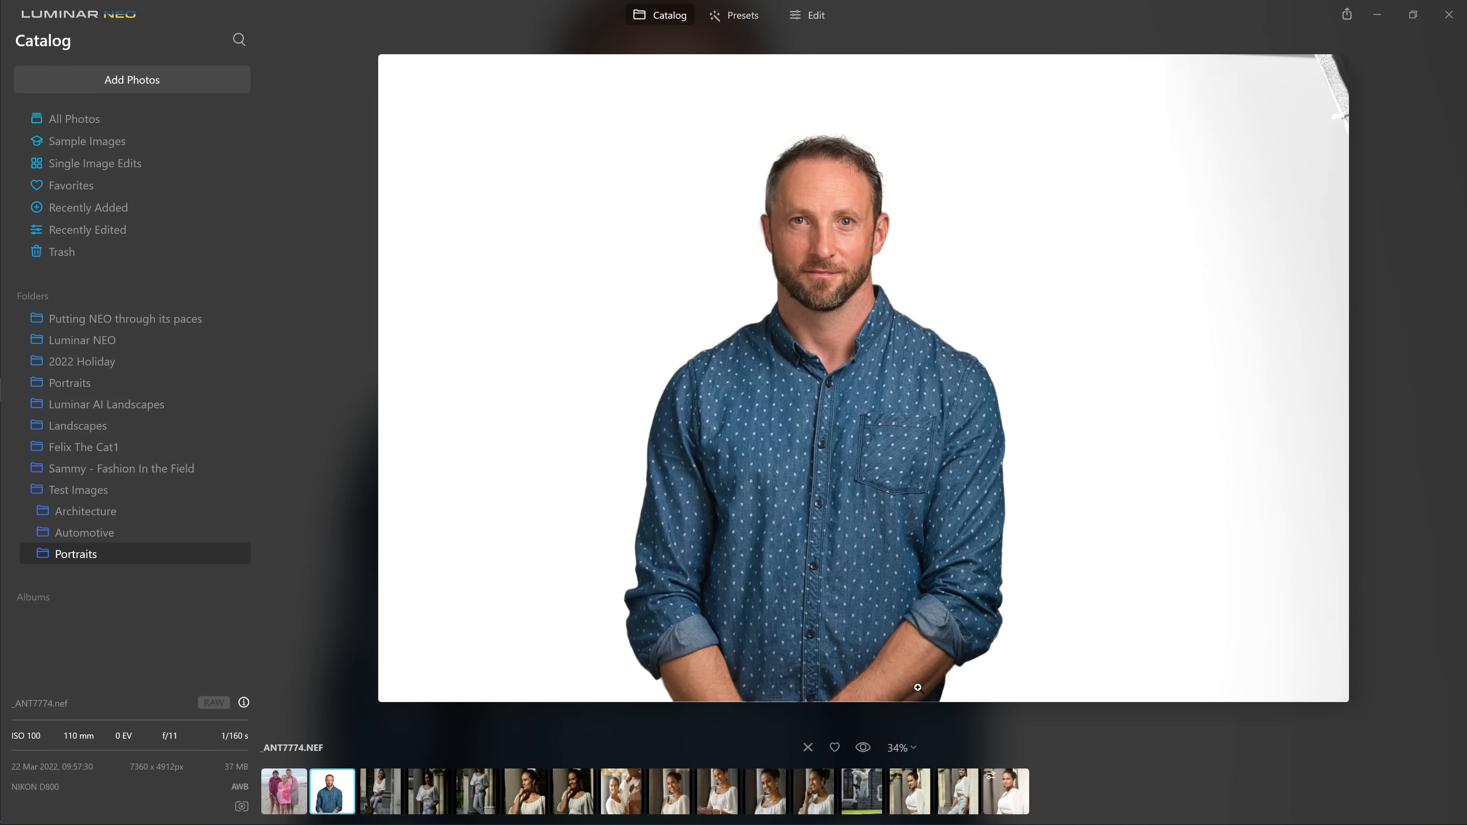
# Step: Open the last portrait in the catalog folder, the woman in a white top, for editing and set its RAW Develop Exposure to -0.43
pyautogui.click(998, 797)
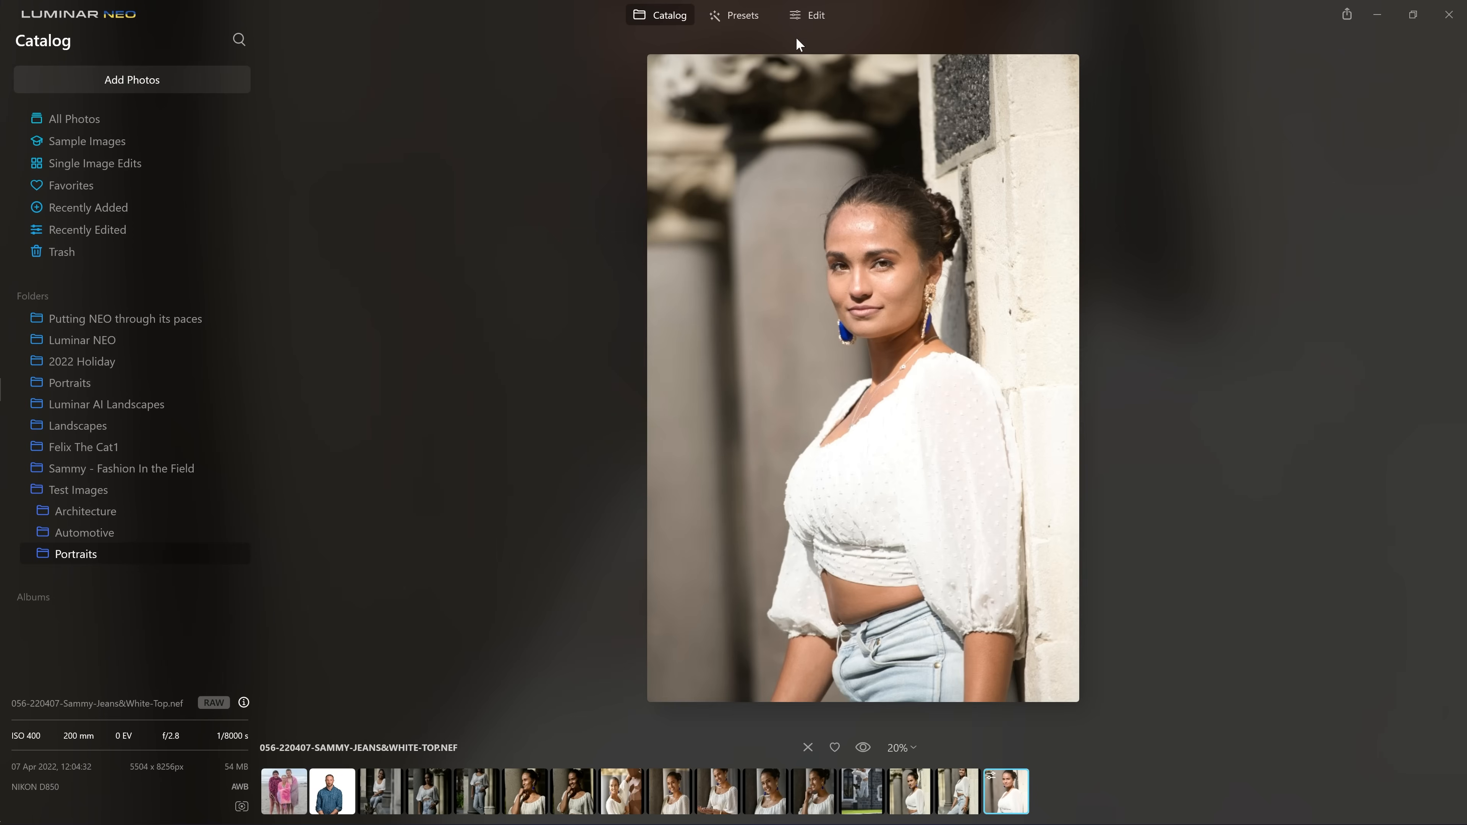
pyautogui.click(805, 16)
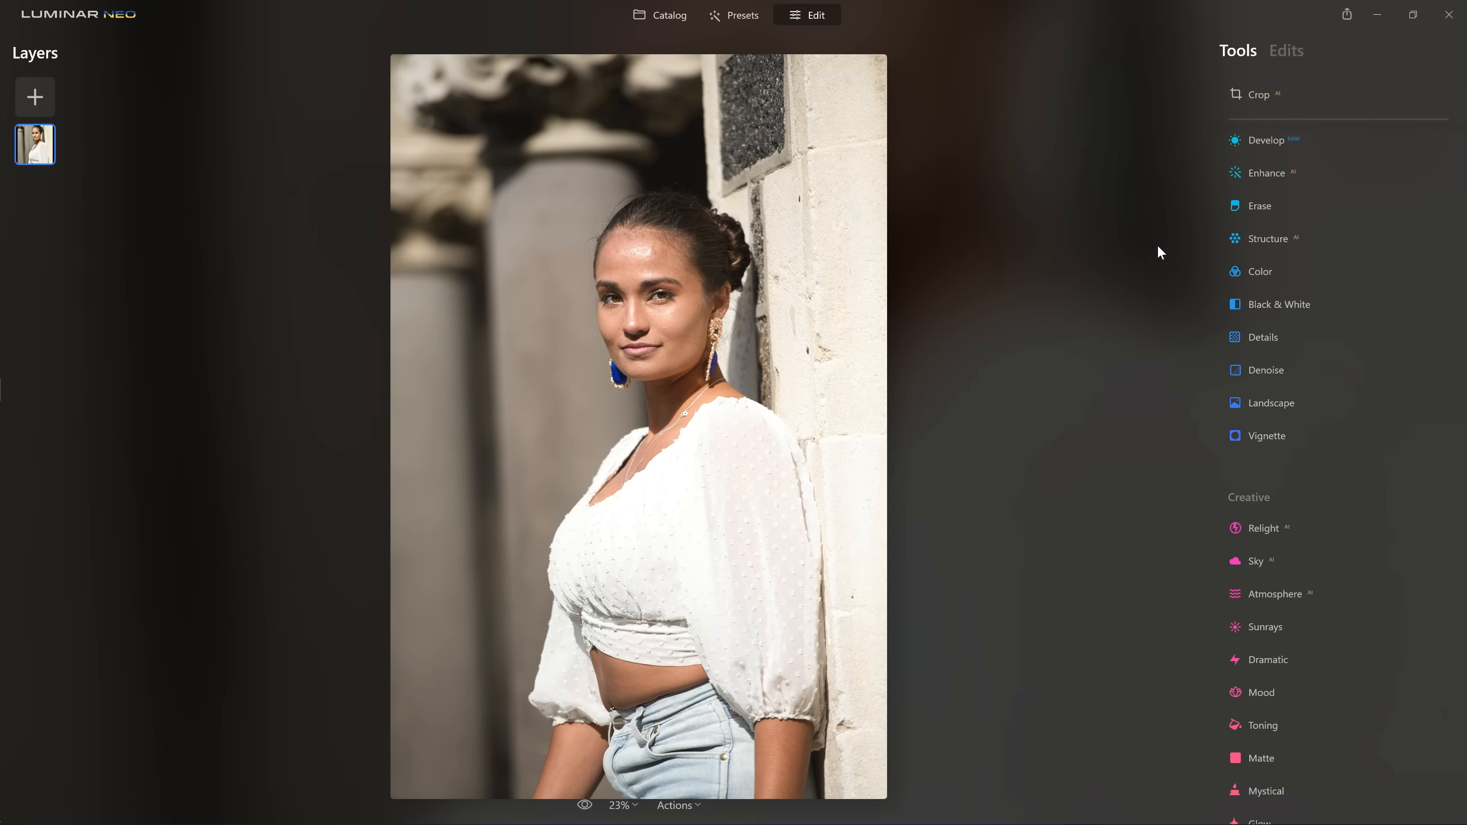
pyautogui.click(1299, 141)
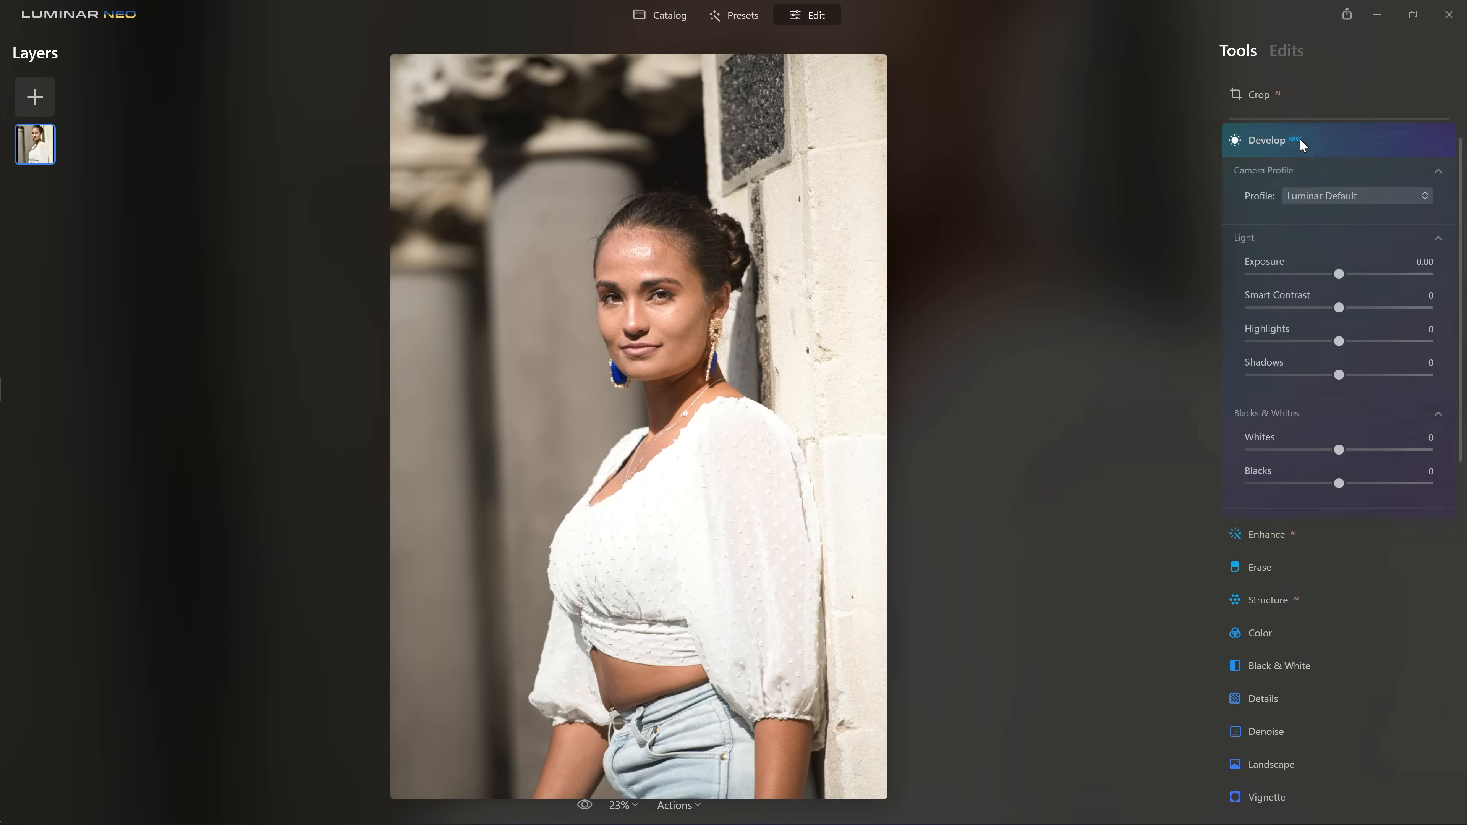
pyautogui.moveTo(1340, 275); pyautogui.dragTo(1336, 276)
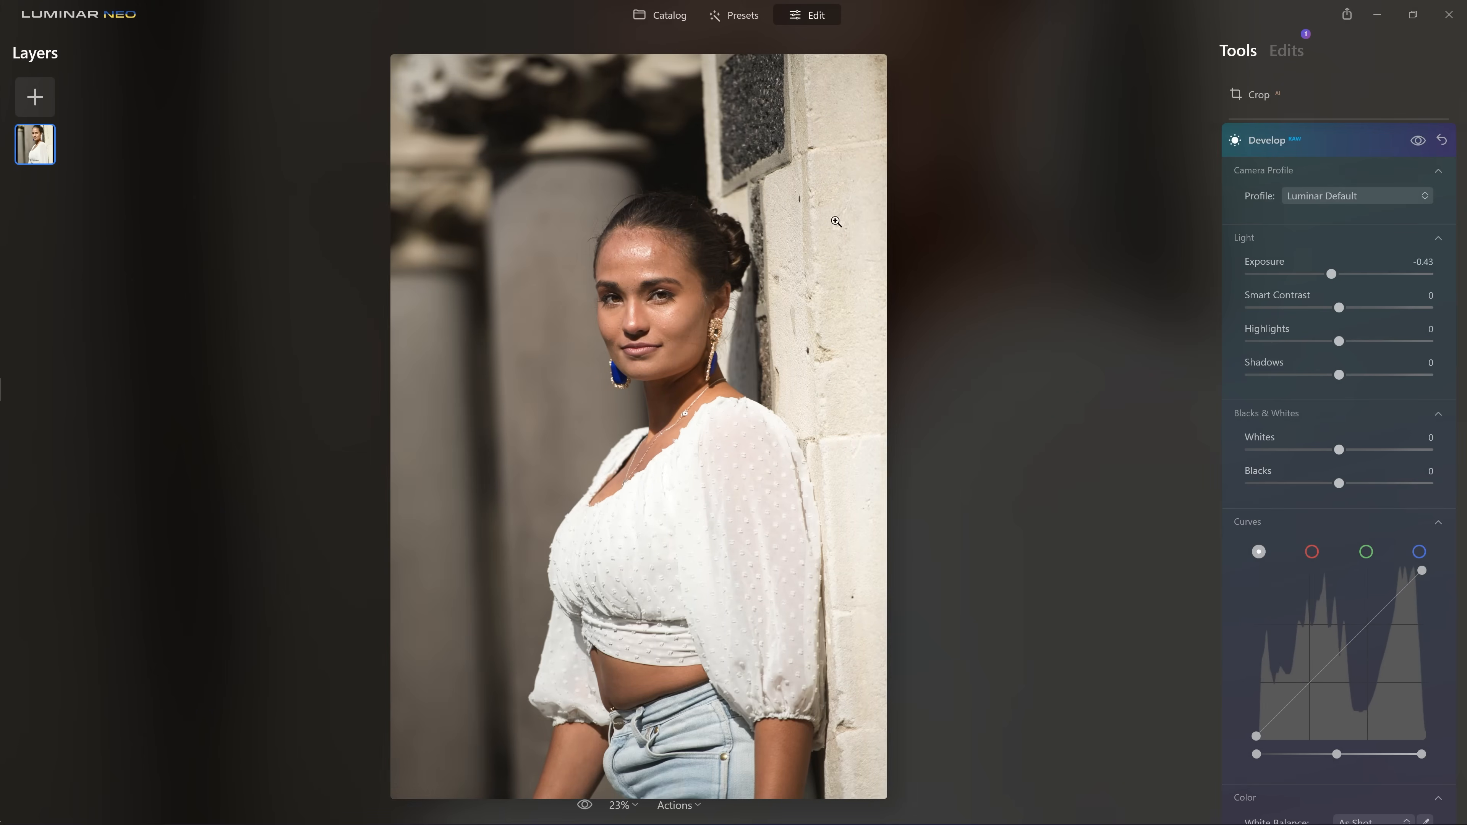
pyautogui.moveTo(1335, 277); pyautogui.dragTo(1331, 276)
# Step: Add a second Develop adjustment on top of the RAW Develop with Exposure at -1.09 and Highlights at -57
pyautogui.click(1351, 138)
pyautogui.click(1291, 150)
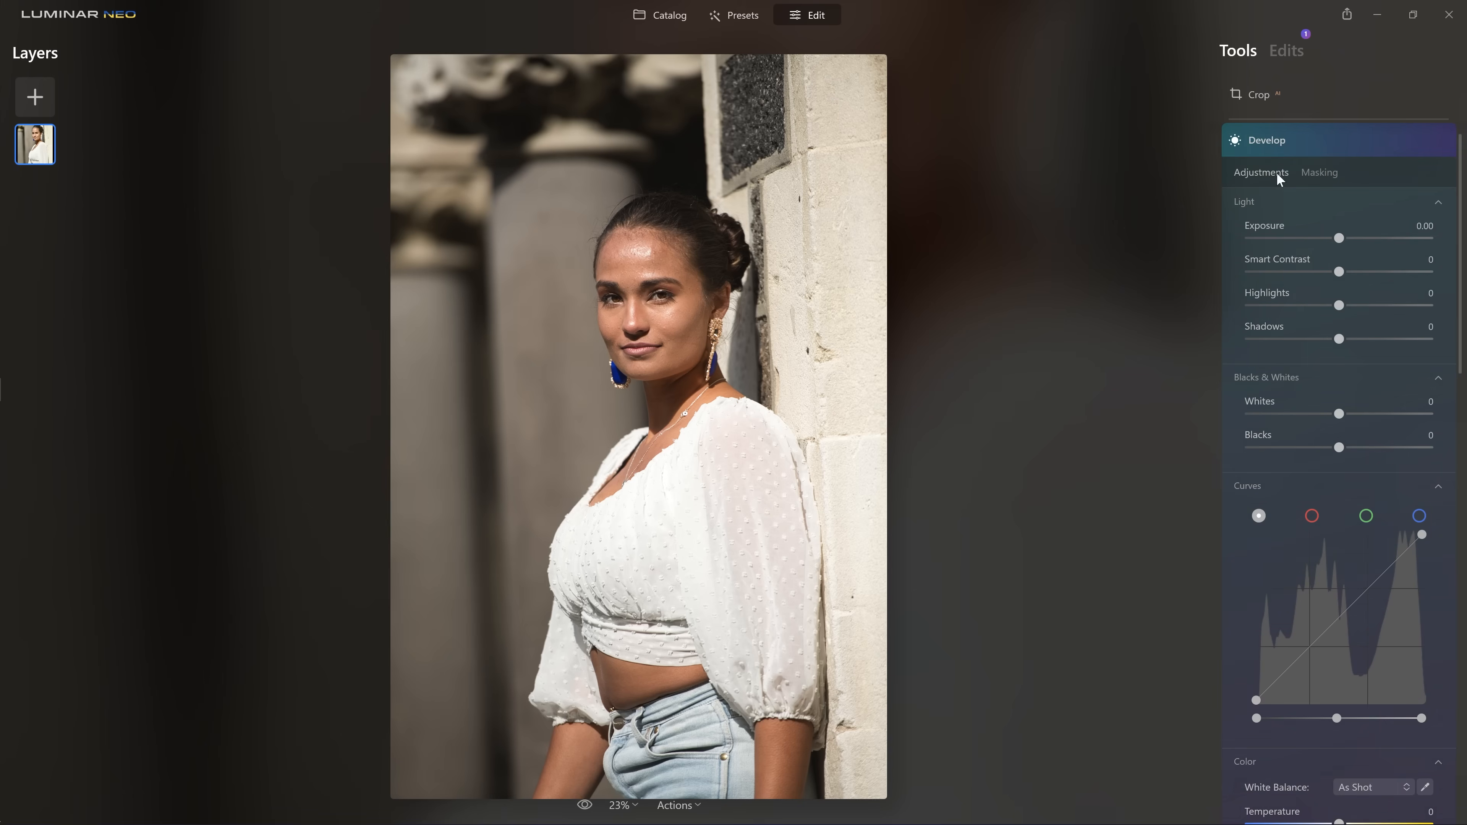
pyautogui.moveTo(1338, 238); pyautogui.dragTo(1325, 239)
pyautogui.moveTo(1296, 306); pyautogui.dragTo(1287, 306)
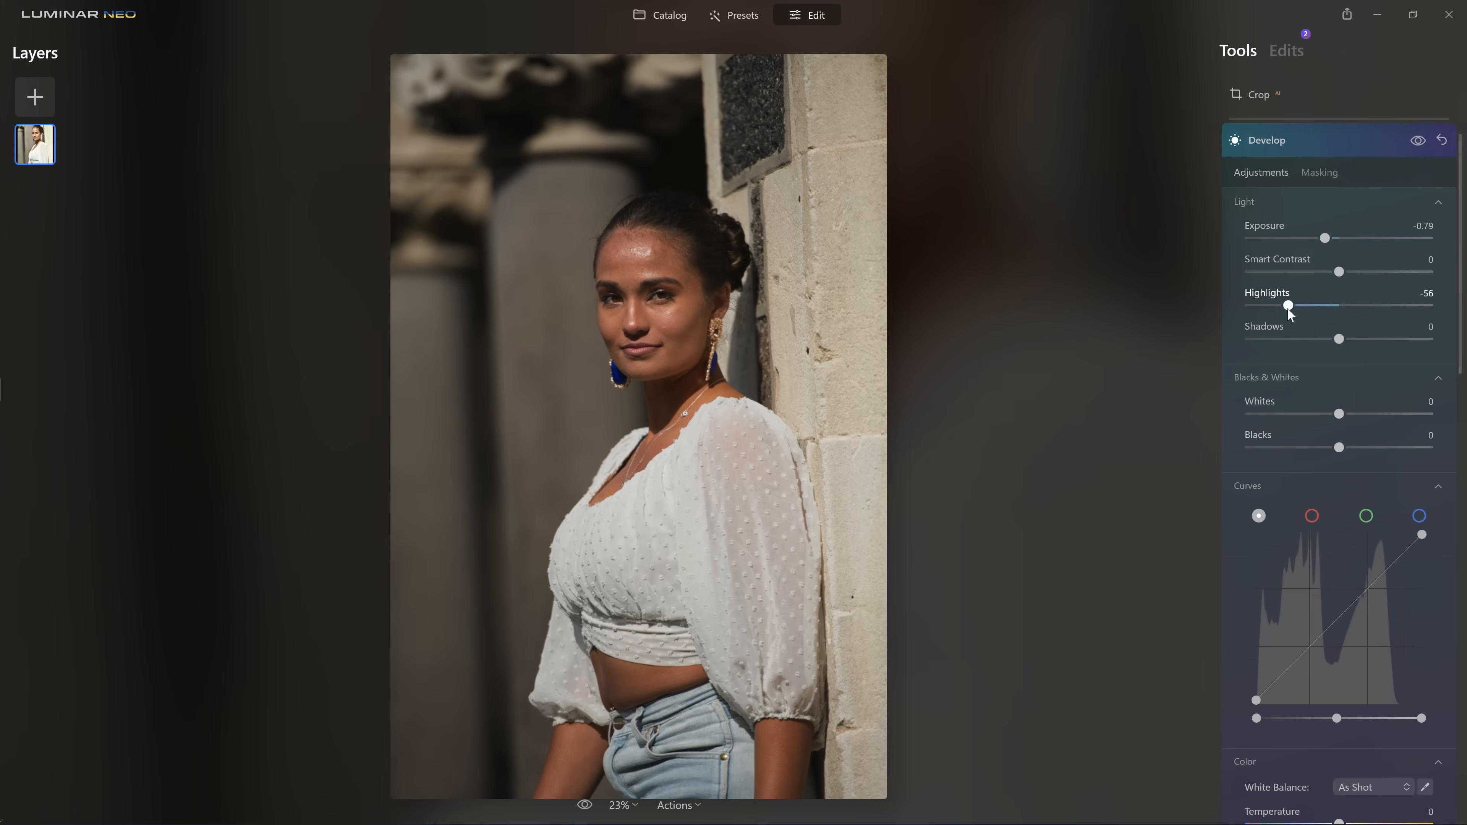
pyautogui.moveTo(1325, 236); pyautogui.dragTo(1319, 237)
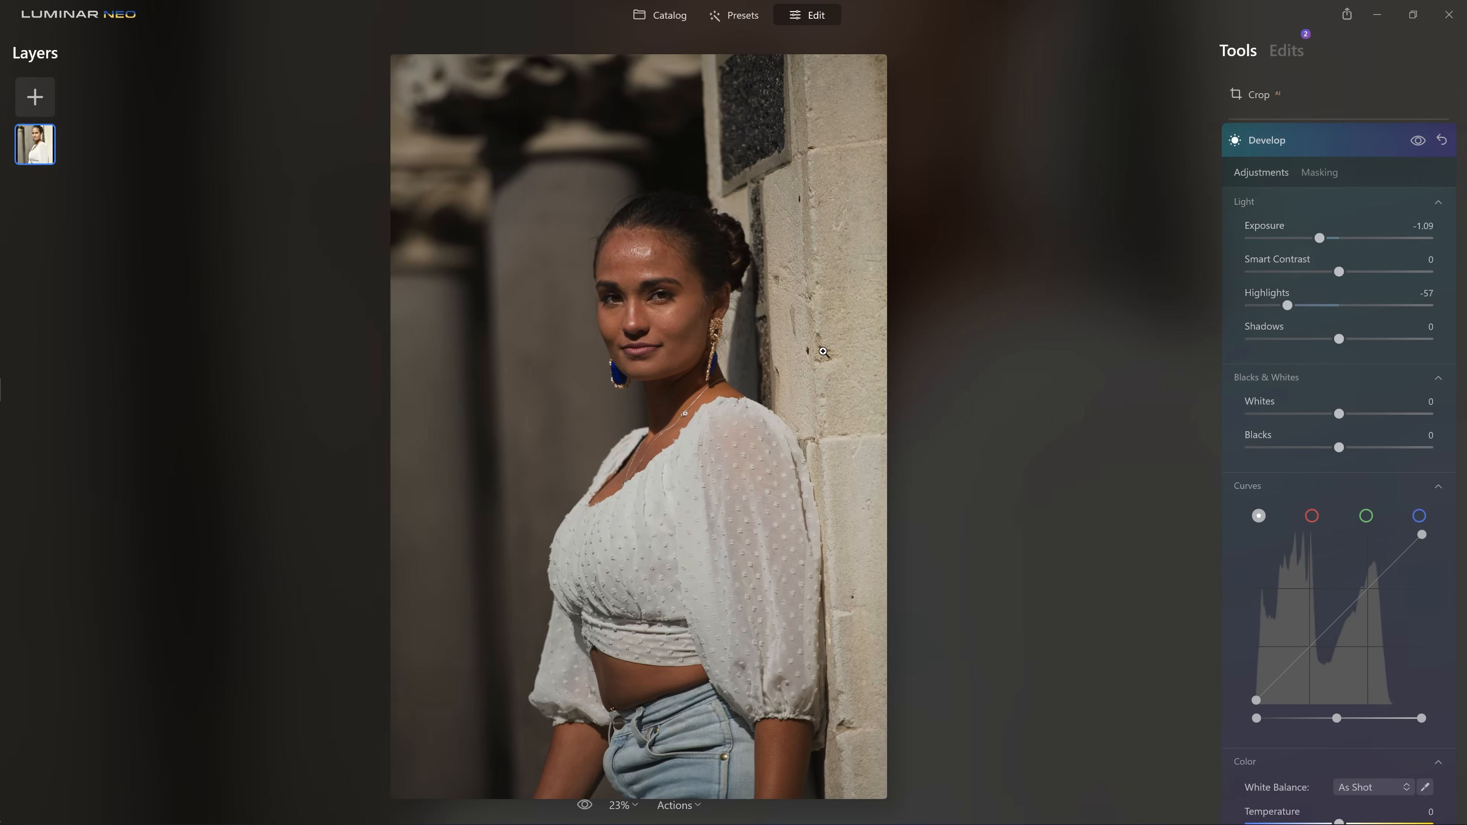
# Step: Limit the second Develop adjustment to the woman with the AI Human mask
pyautogui.click(1320, 173)
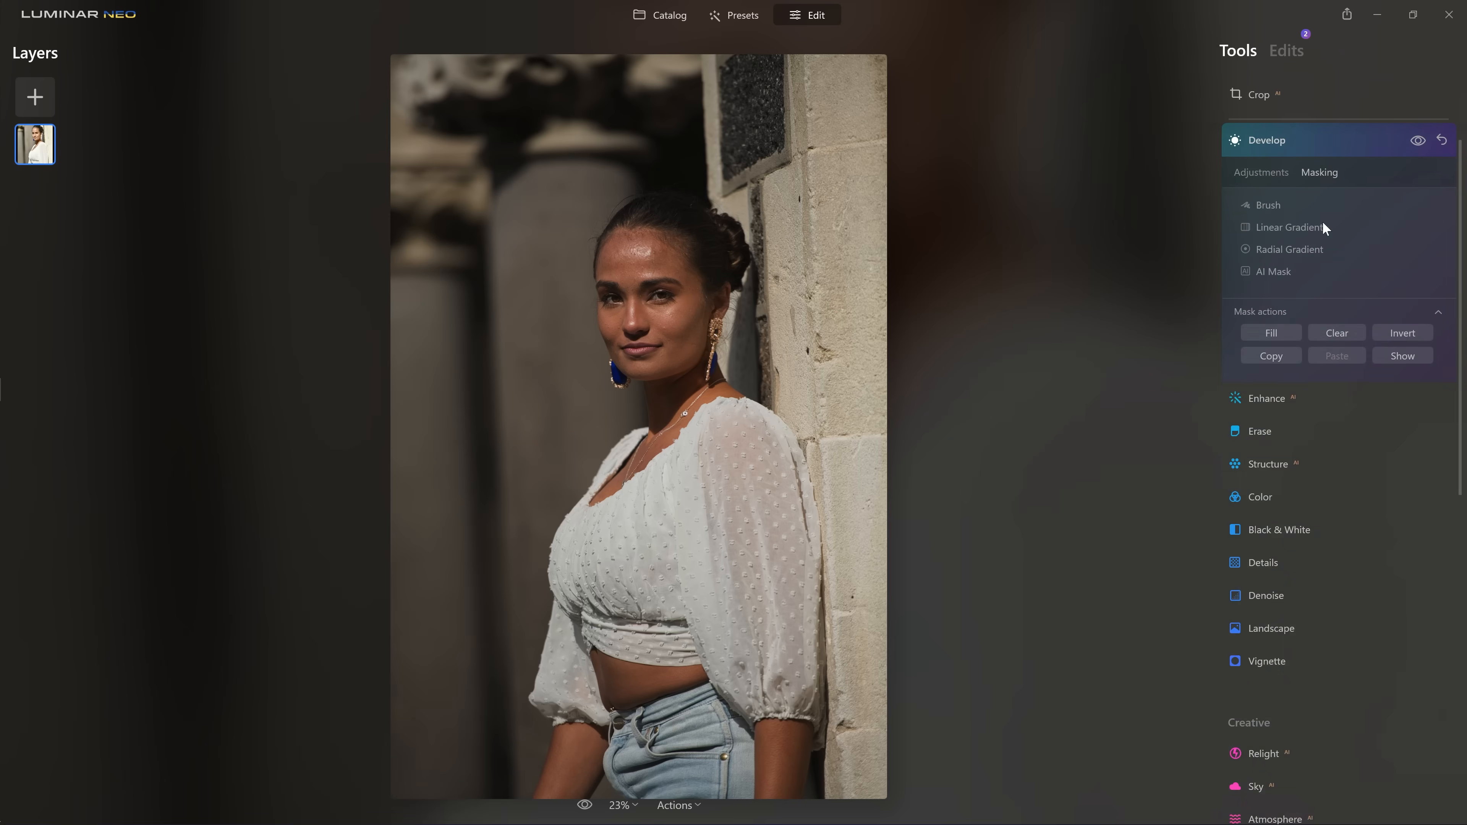
pyautogui.click(1283, 270)
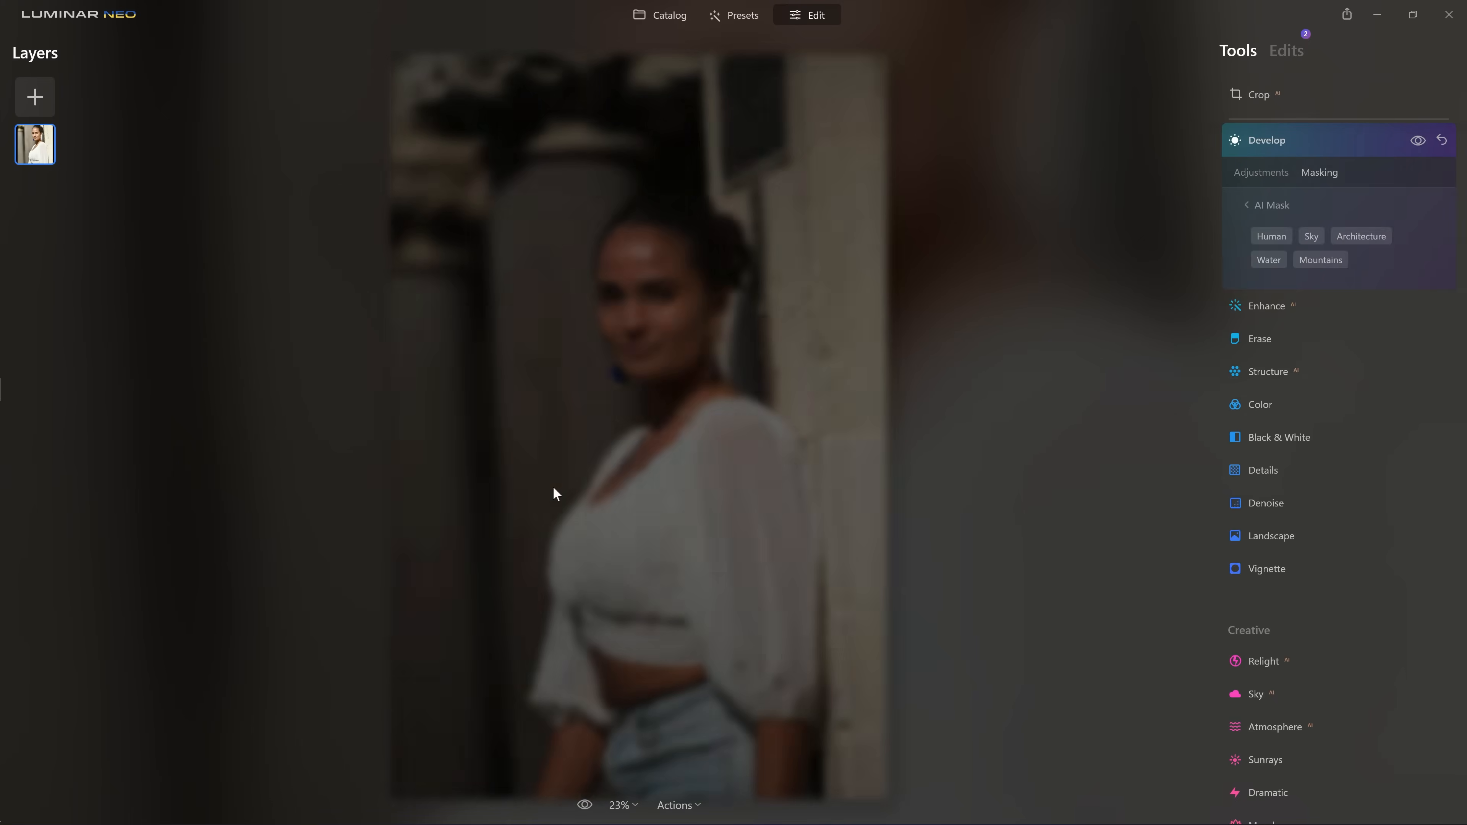
pyautogui.click(1271, 241)
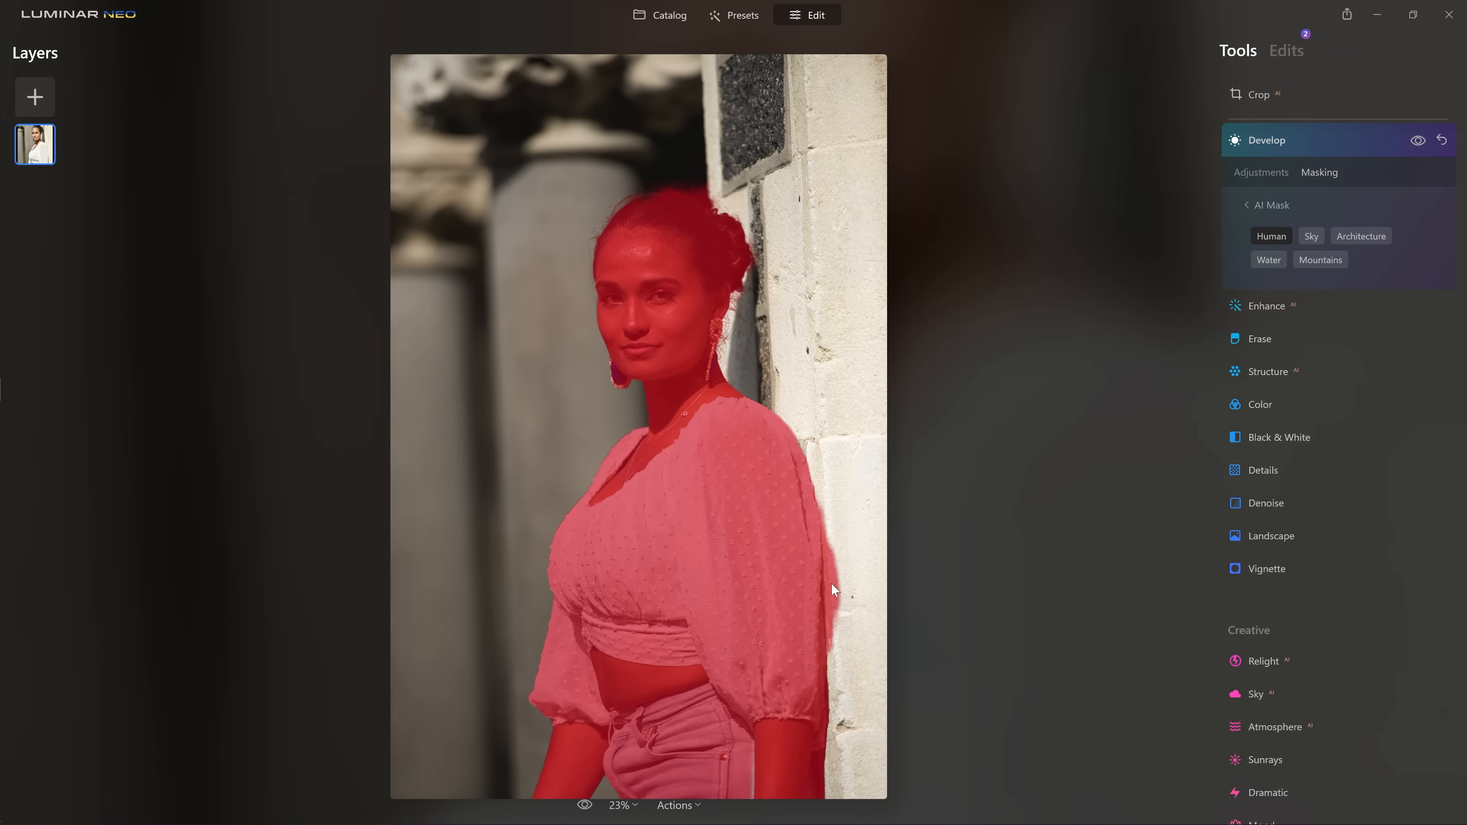
pyautogui.click(1285, 203)
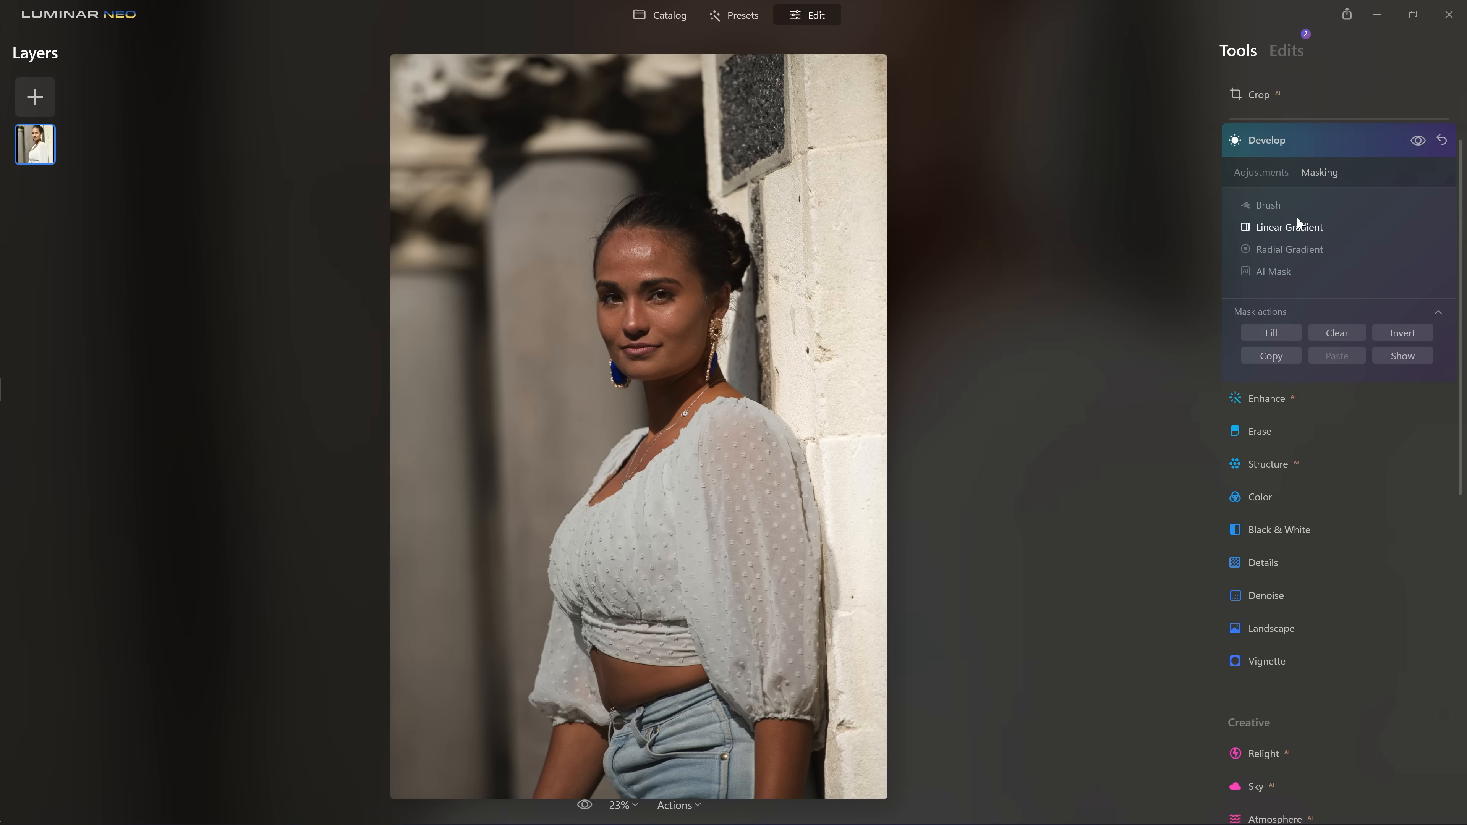
# Step: Erase the mask spill on the wall beside the woman's sleeve with a size 22 brush at strength 52
pyautogui.click(1328, 206)
pyautogui.click(1372, 231)
pyautogui.moveTo(1359, 340); pyautogui.dragTo(1343, 341)
pyautogui.moveTo(828, 529); pyautogui.dragTo(842, 658)
pyautogui.moveTo(828, 547); pyautogui.dragTo(841, 630)
pyautogui.moveTo(840, 510)
pyautogui.mouseDown()
pyautogui.moveTo(840, 629)
pyautogui.moveTo(845, 616)
pyautogui.mouseUp()
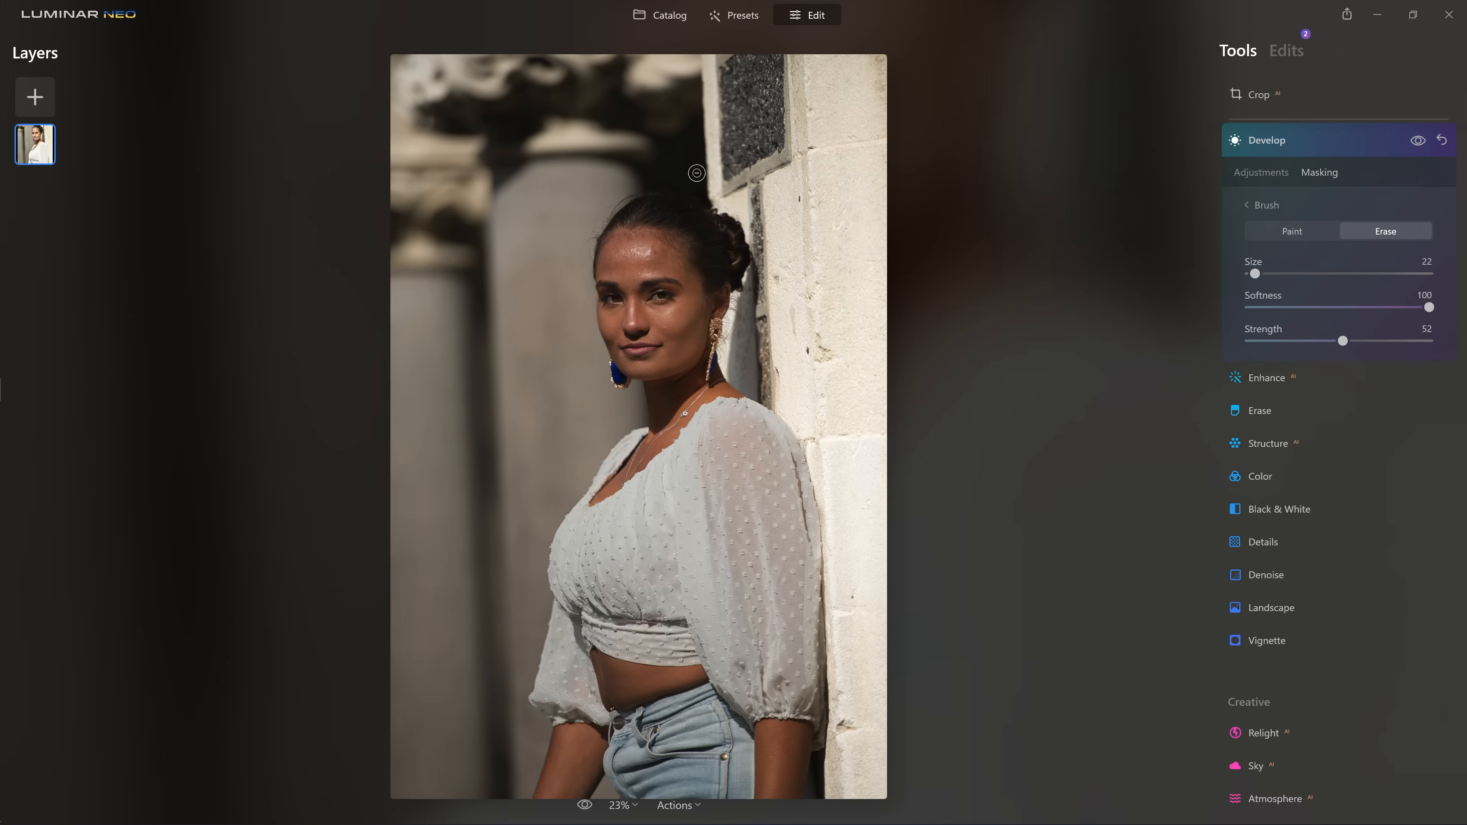
pyautogui.click(1277, 205)
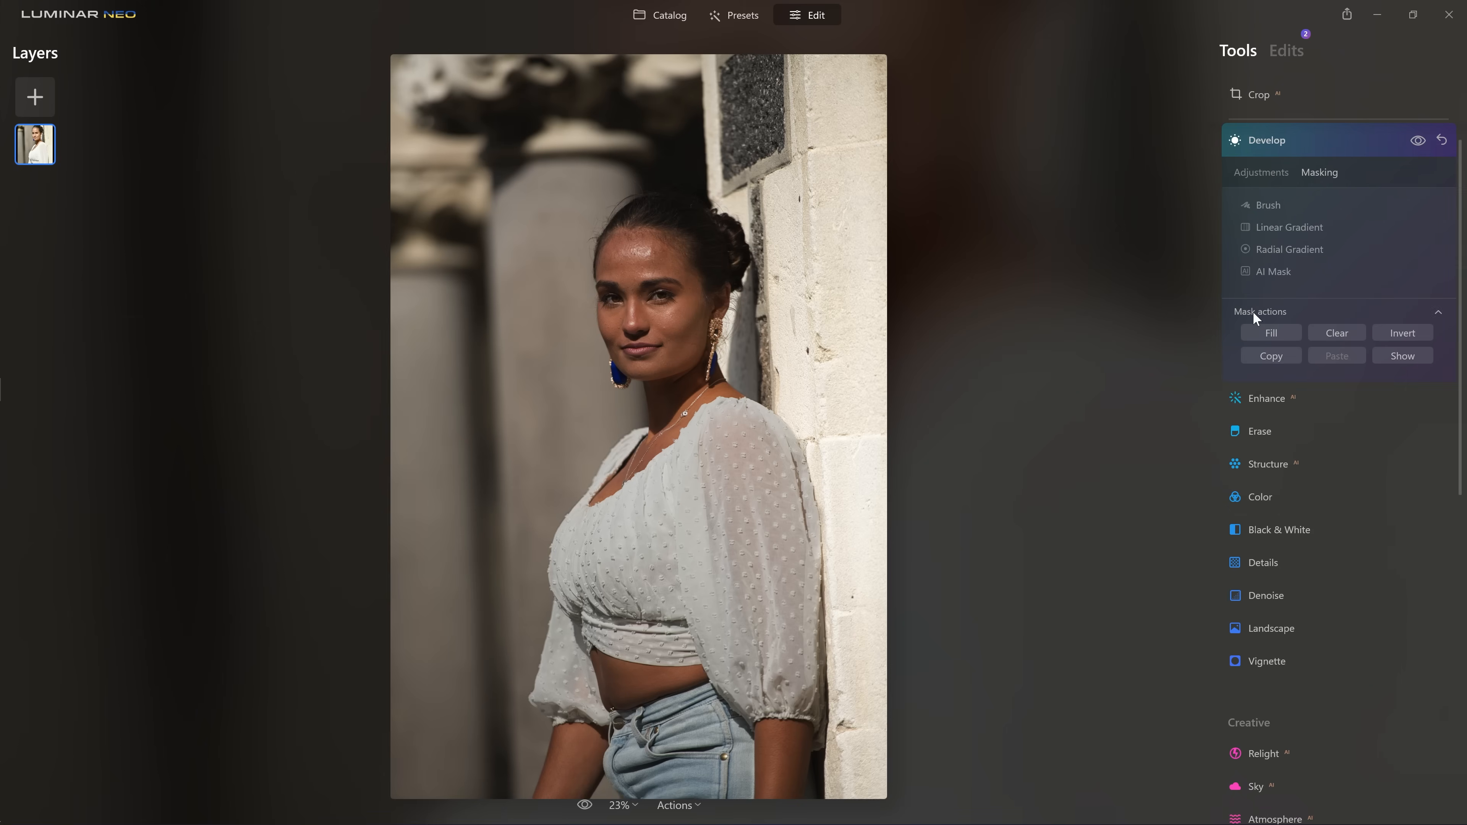
# Step: Invert the Develop mask to target the background, and softly erase it around the woman with a size 274 brush at strength 52
pyautogui.click(1397, 334)
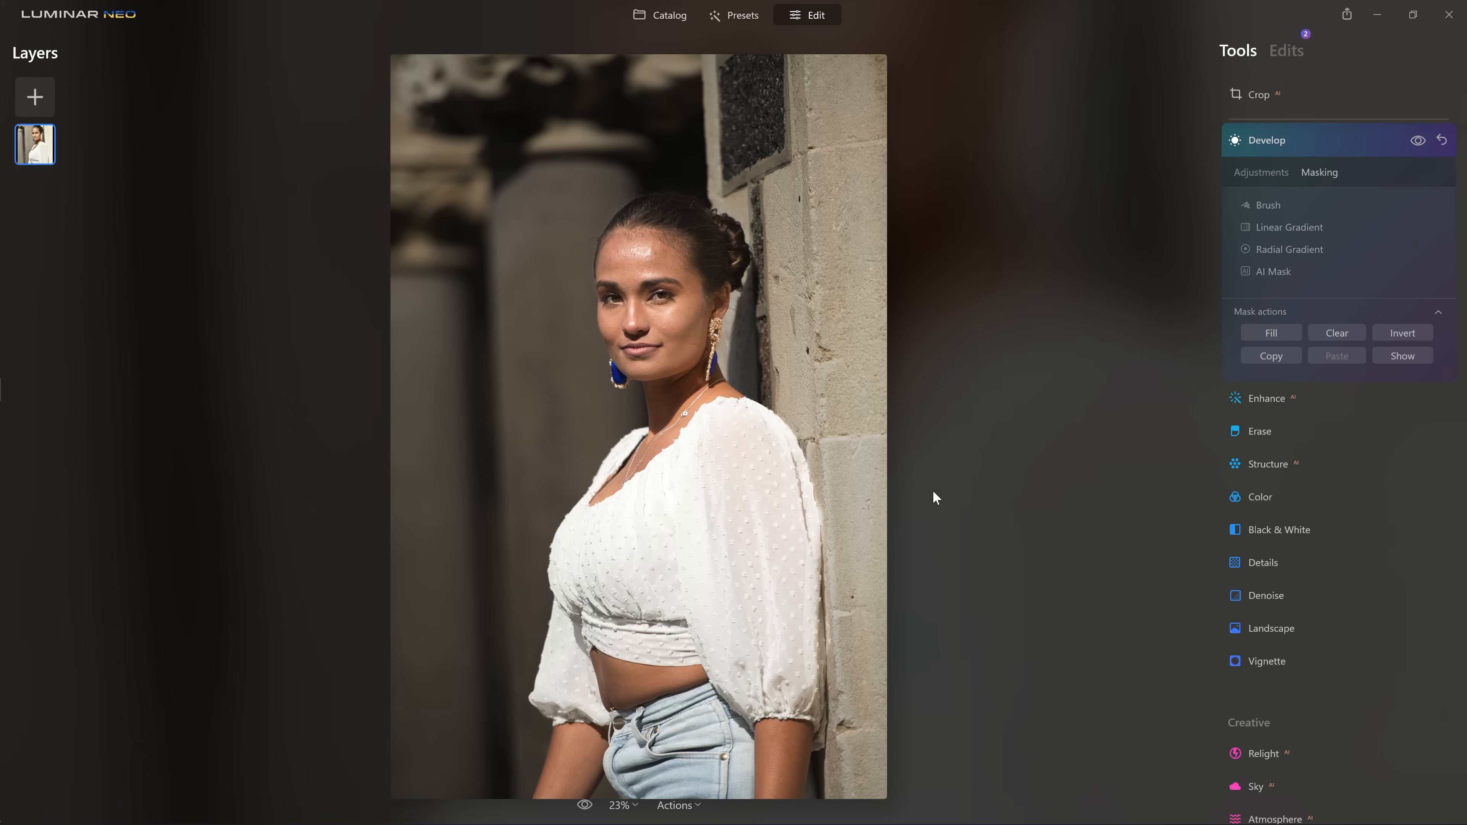
pyautogui.click(1263, 207)
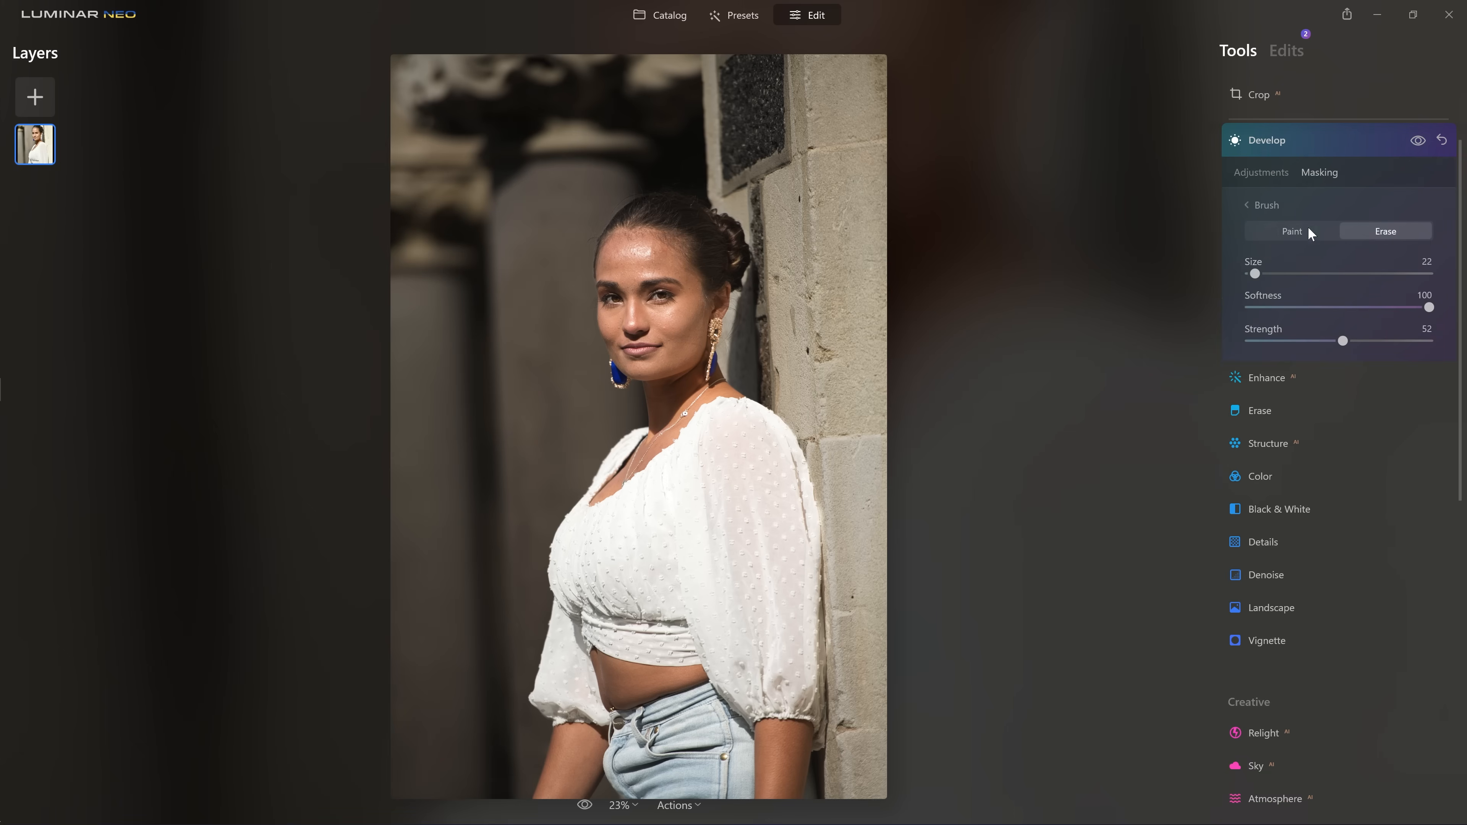
pyautogui.scroll(10, 614, 153)
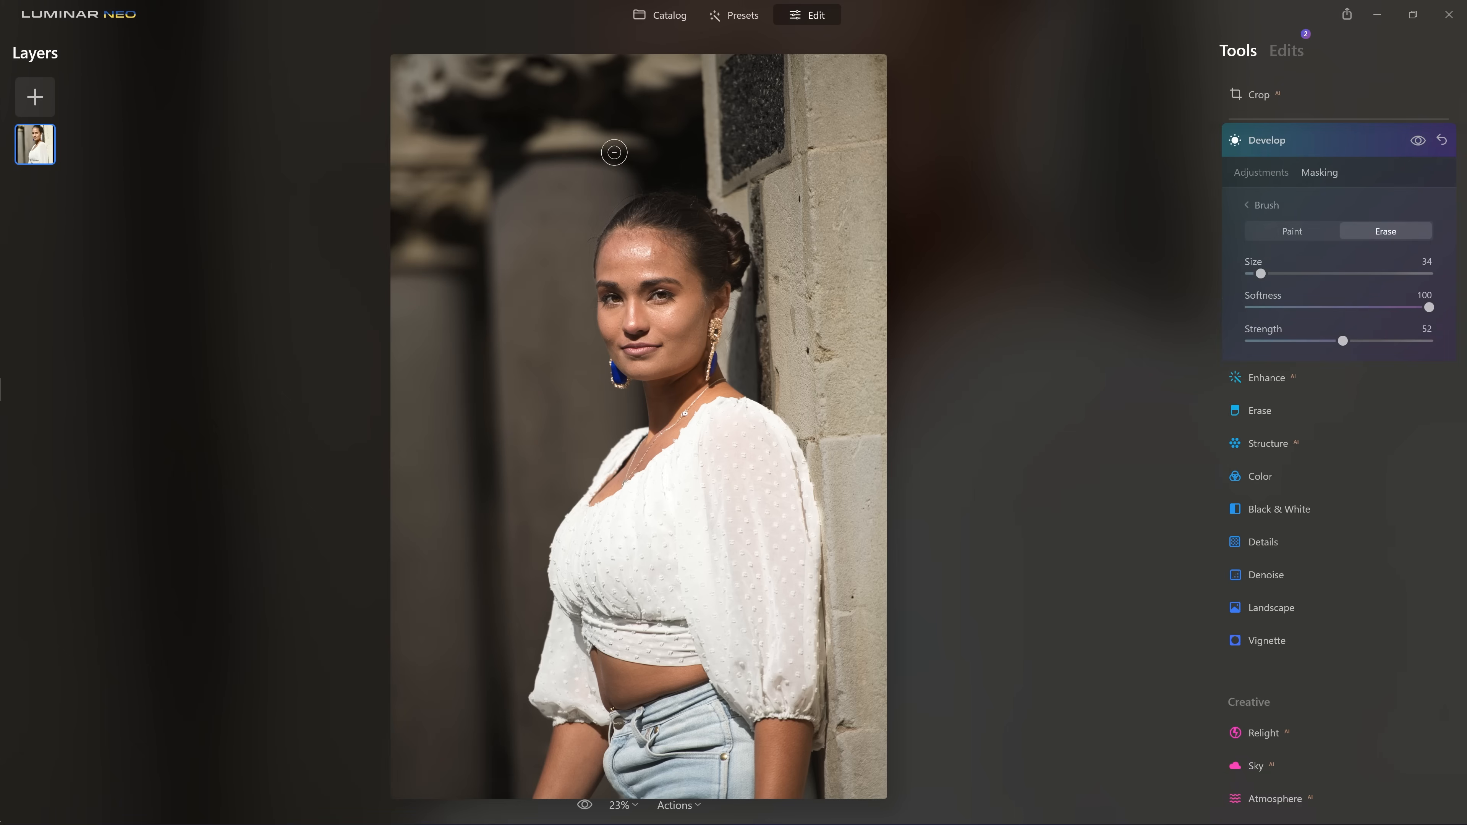
pyautogui.scroll(16, 610, 149)
pyautogui.moveTo(589, 148)
pyautogui.mouseDown()
pyautogui.moveTo(587, 95)
pyautogui.moveTo(442, 803)
pyautogui.moveTo(534, 707)
pyautogui.moveTo(527, 191)
pyautogui.moveTo(580, 536)
pyautogui.moveTo(557, 795)
pyautogui.moveTo(508, 263)
pyautogui.moveTo(540, 780)
pyautogui.moveTo(477, 200)
pyautogui.moveTo(563, 151)
pyautogui.mouseUp()
pyautogui.moveTo(575, 204)
pyautogui.mouseDown()
pyautogui.moveTo(668, 708)
pyautogui.moveTo(596, 387)
pyautogui.mouseUp()
pyautogui.moveTo(714, 797); pyautogui.dragTo(779, 547)
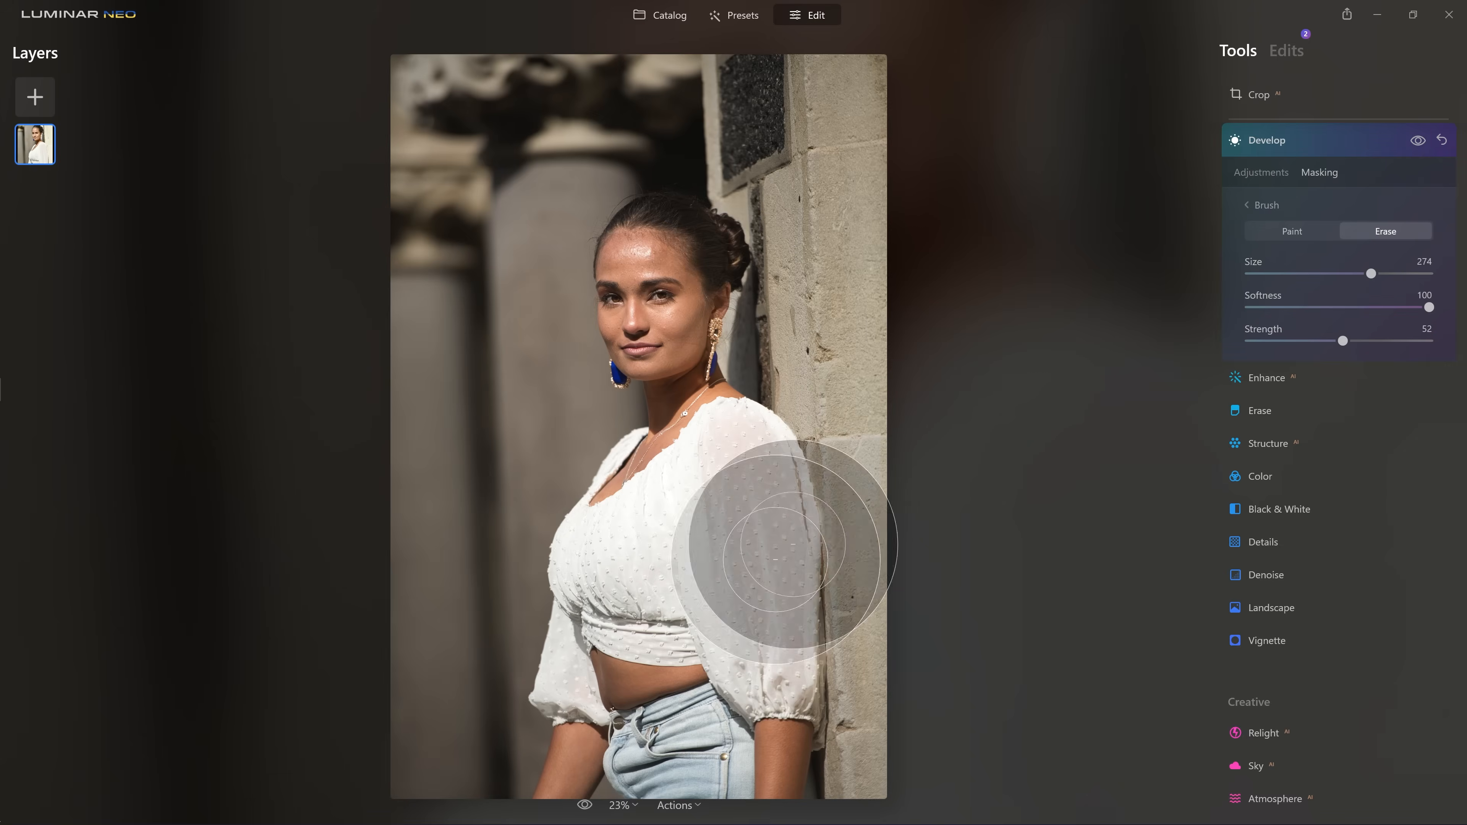
# Step: Compare the edited portrait of the woman with the original several times to judge the darkened background
pyautogui.click(583, 806)
pyautogui.click(584, 806)
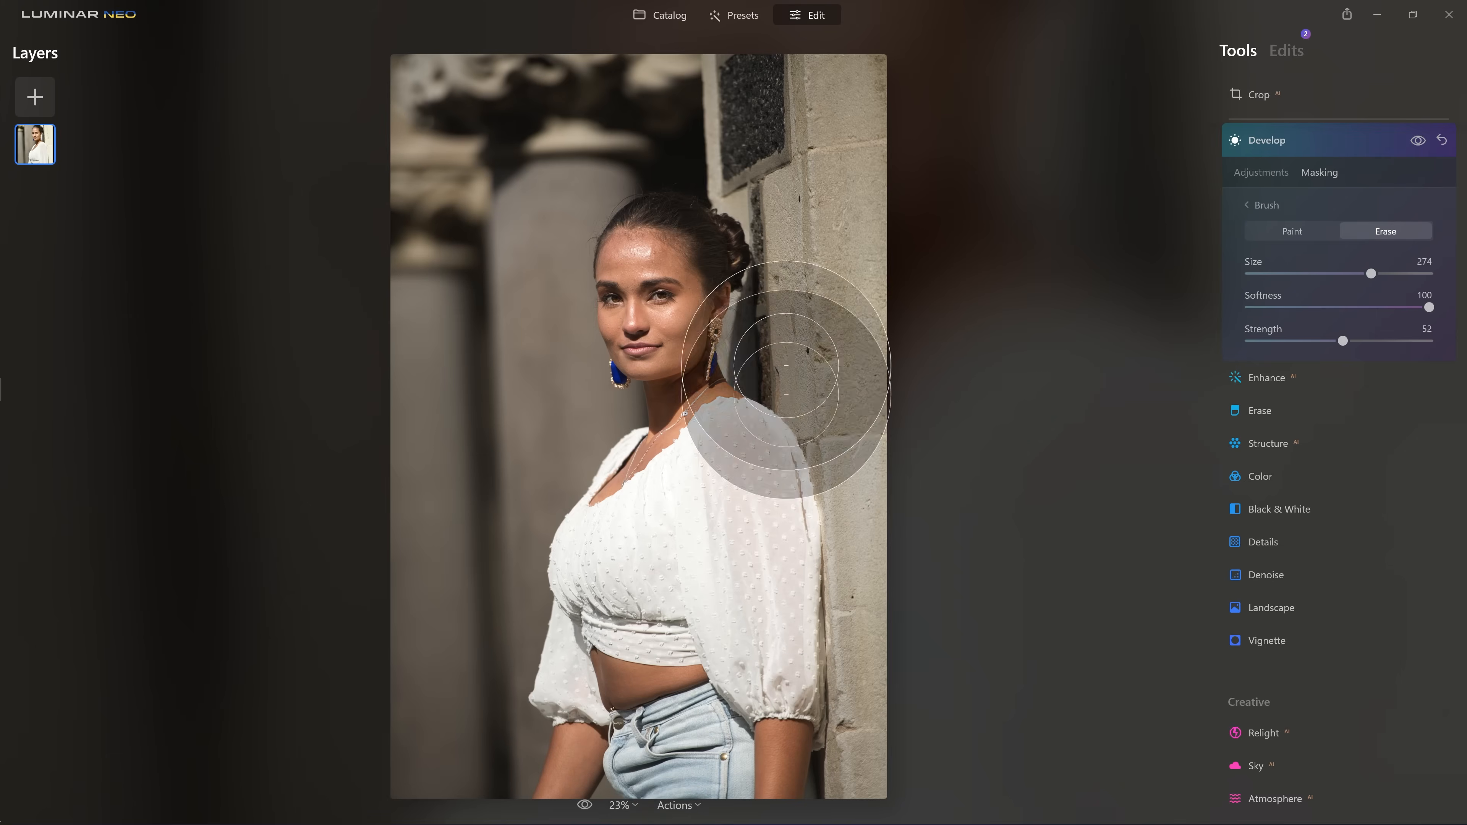
pyautogui.click(584, 805)
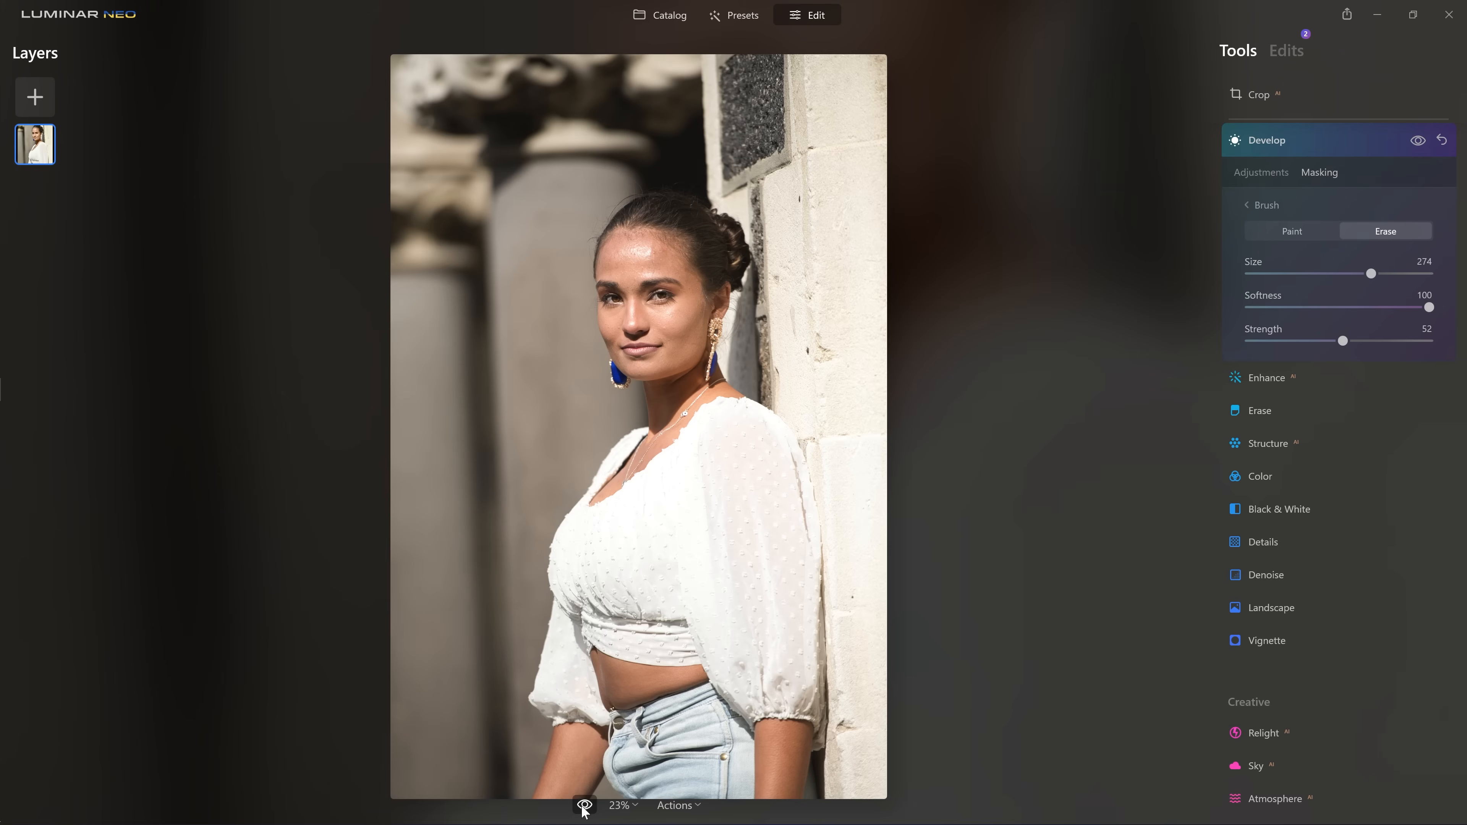
pyautogui.click(584, 812)
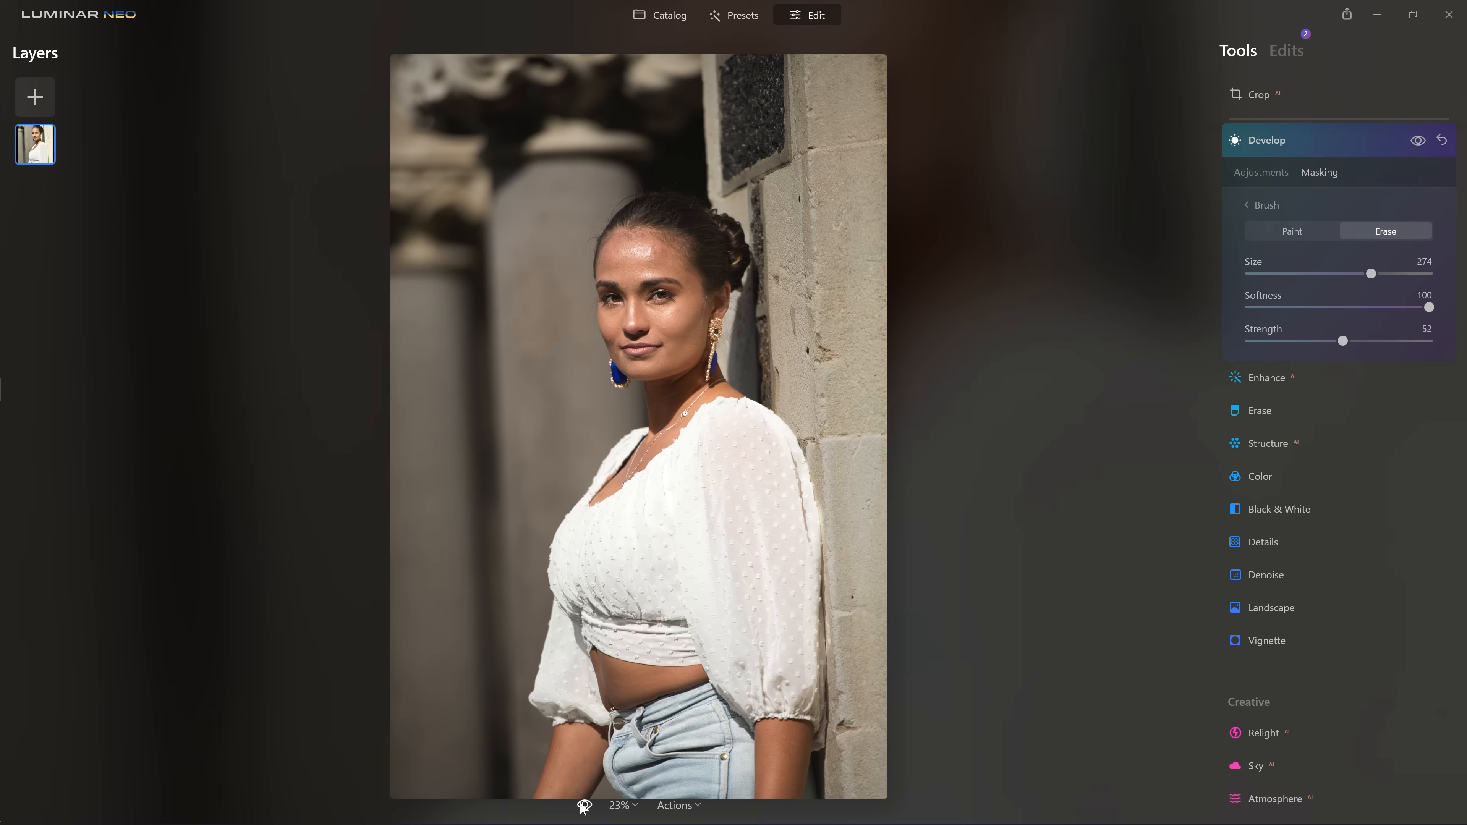
pyautogui.click(583, 805)
pyautogui.click(582, 806)
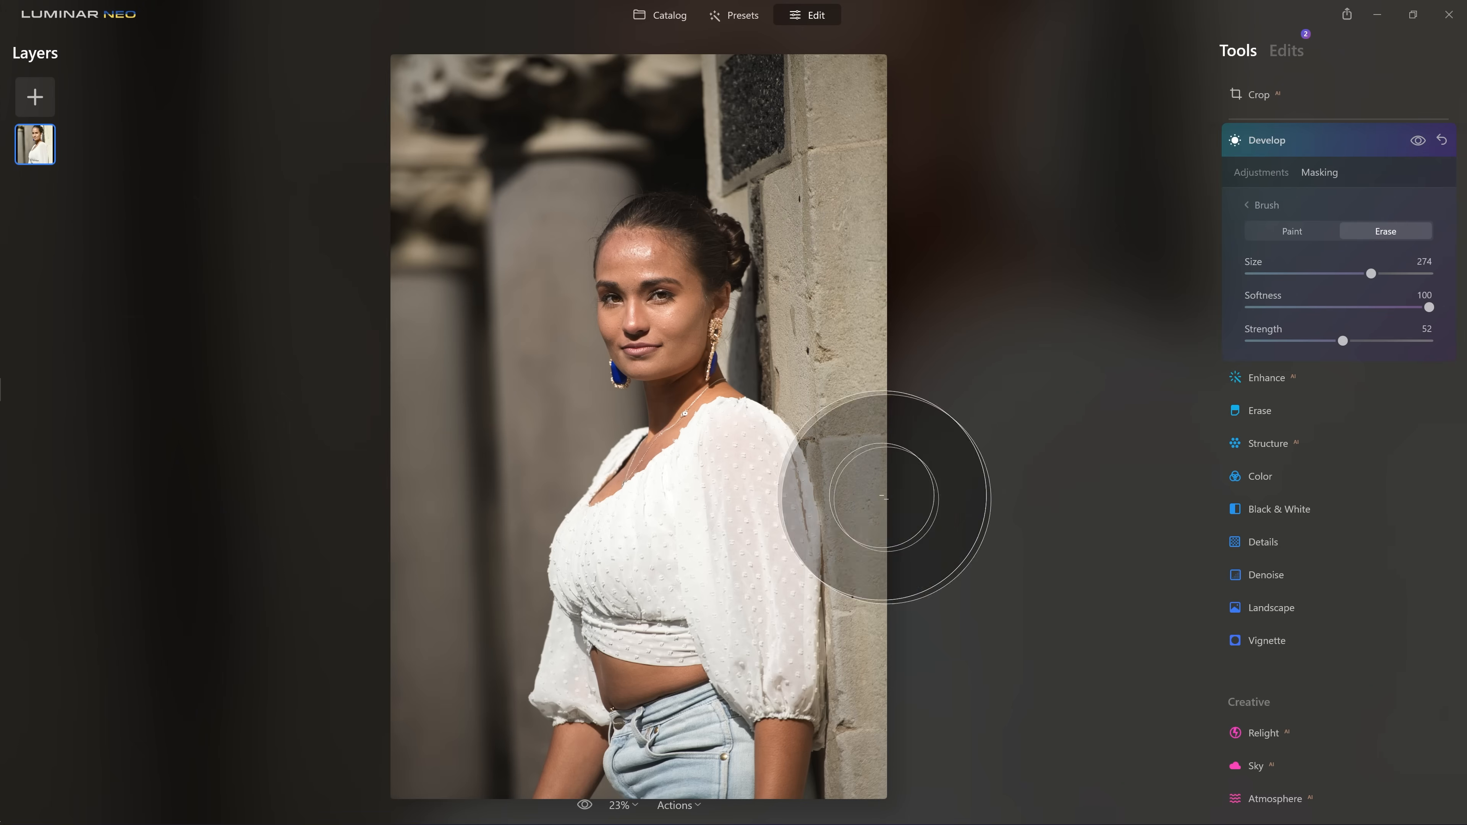
pyautogui.click(584, 806)
pyautogui.click(585, 806)
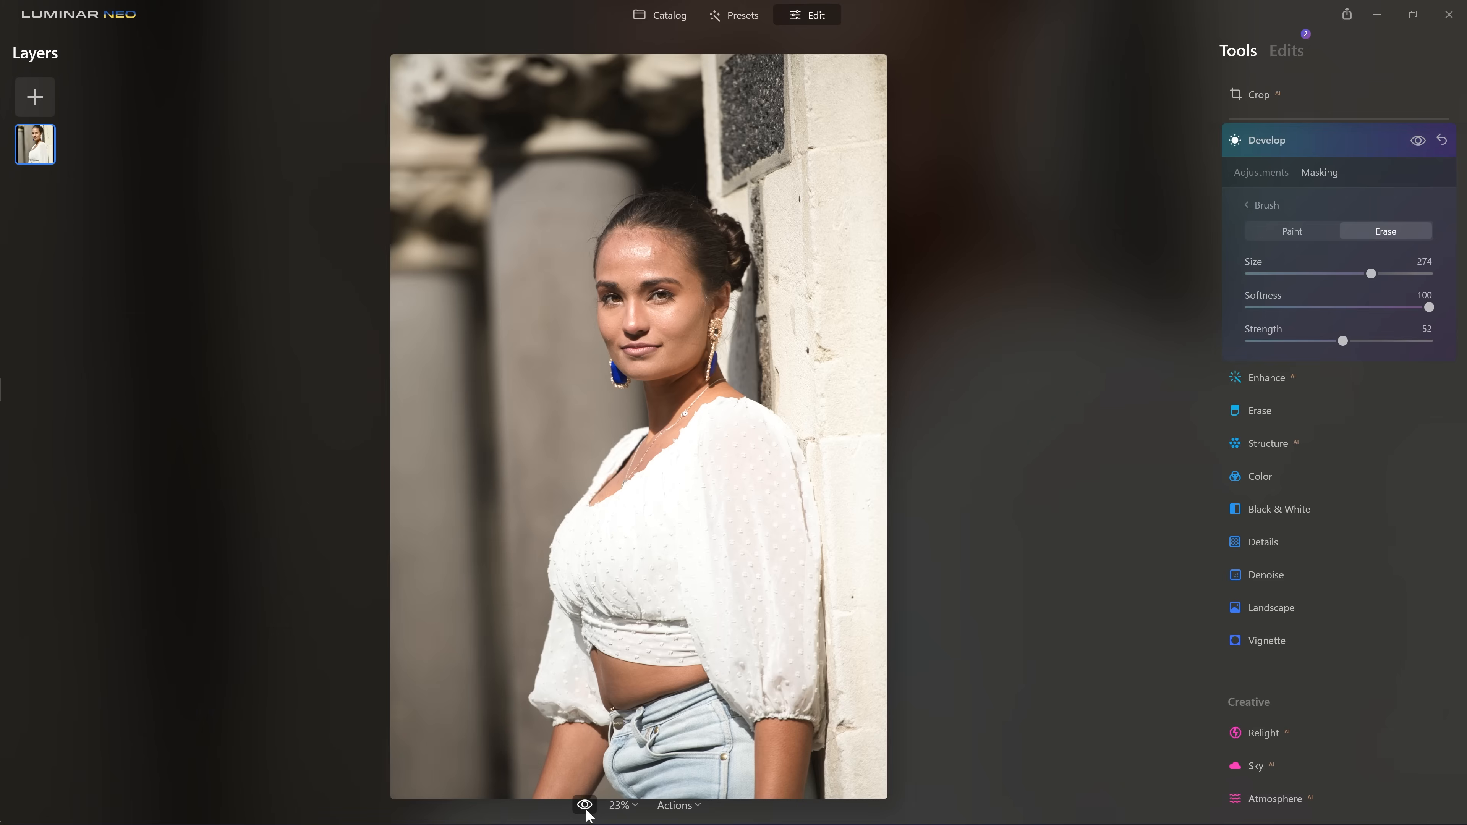